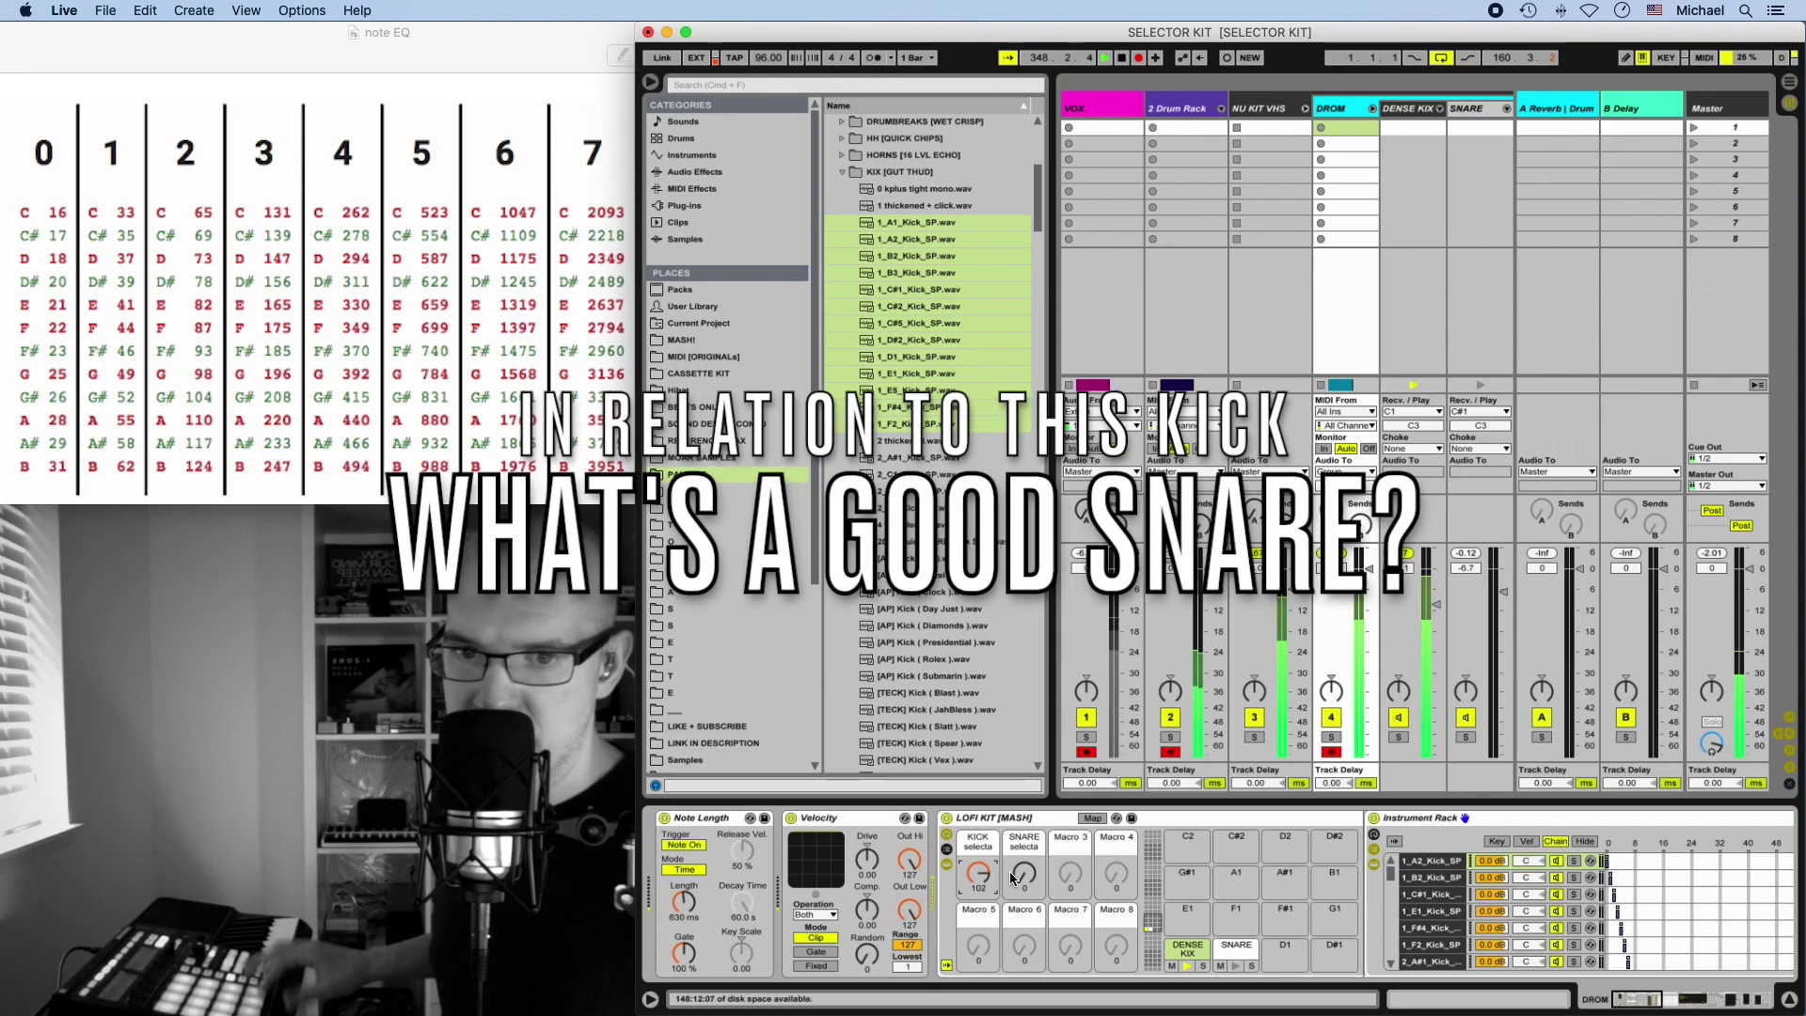
- Turn the SNARE selecta macro of the LOFI KIT to 44 to audition a different snare against the kick
{"action": "left_click_drag", "start_coordinate": [1022, 877], "coordinate": [1022, 820]}
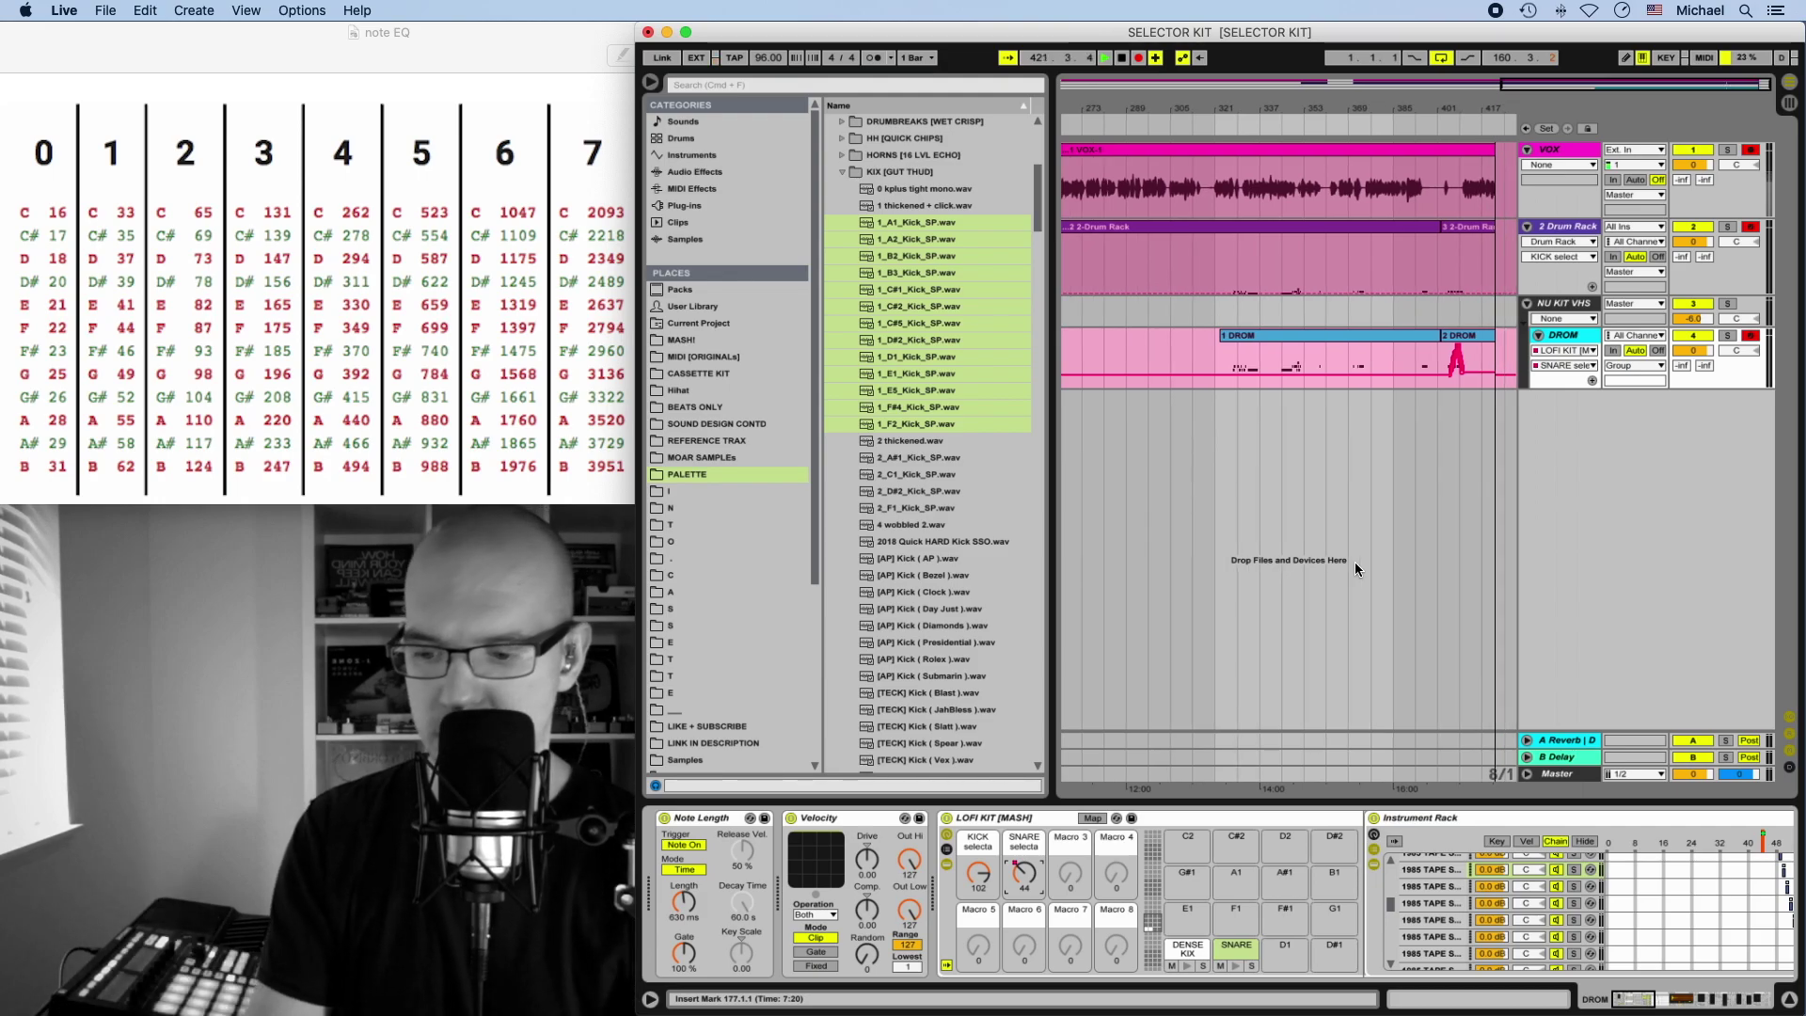
- Insert a new MIDI track and load an empty Drum Rack onto it
{"action": "key", "text": "super+shift+t"}
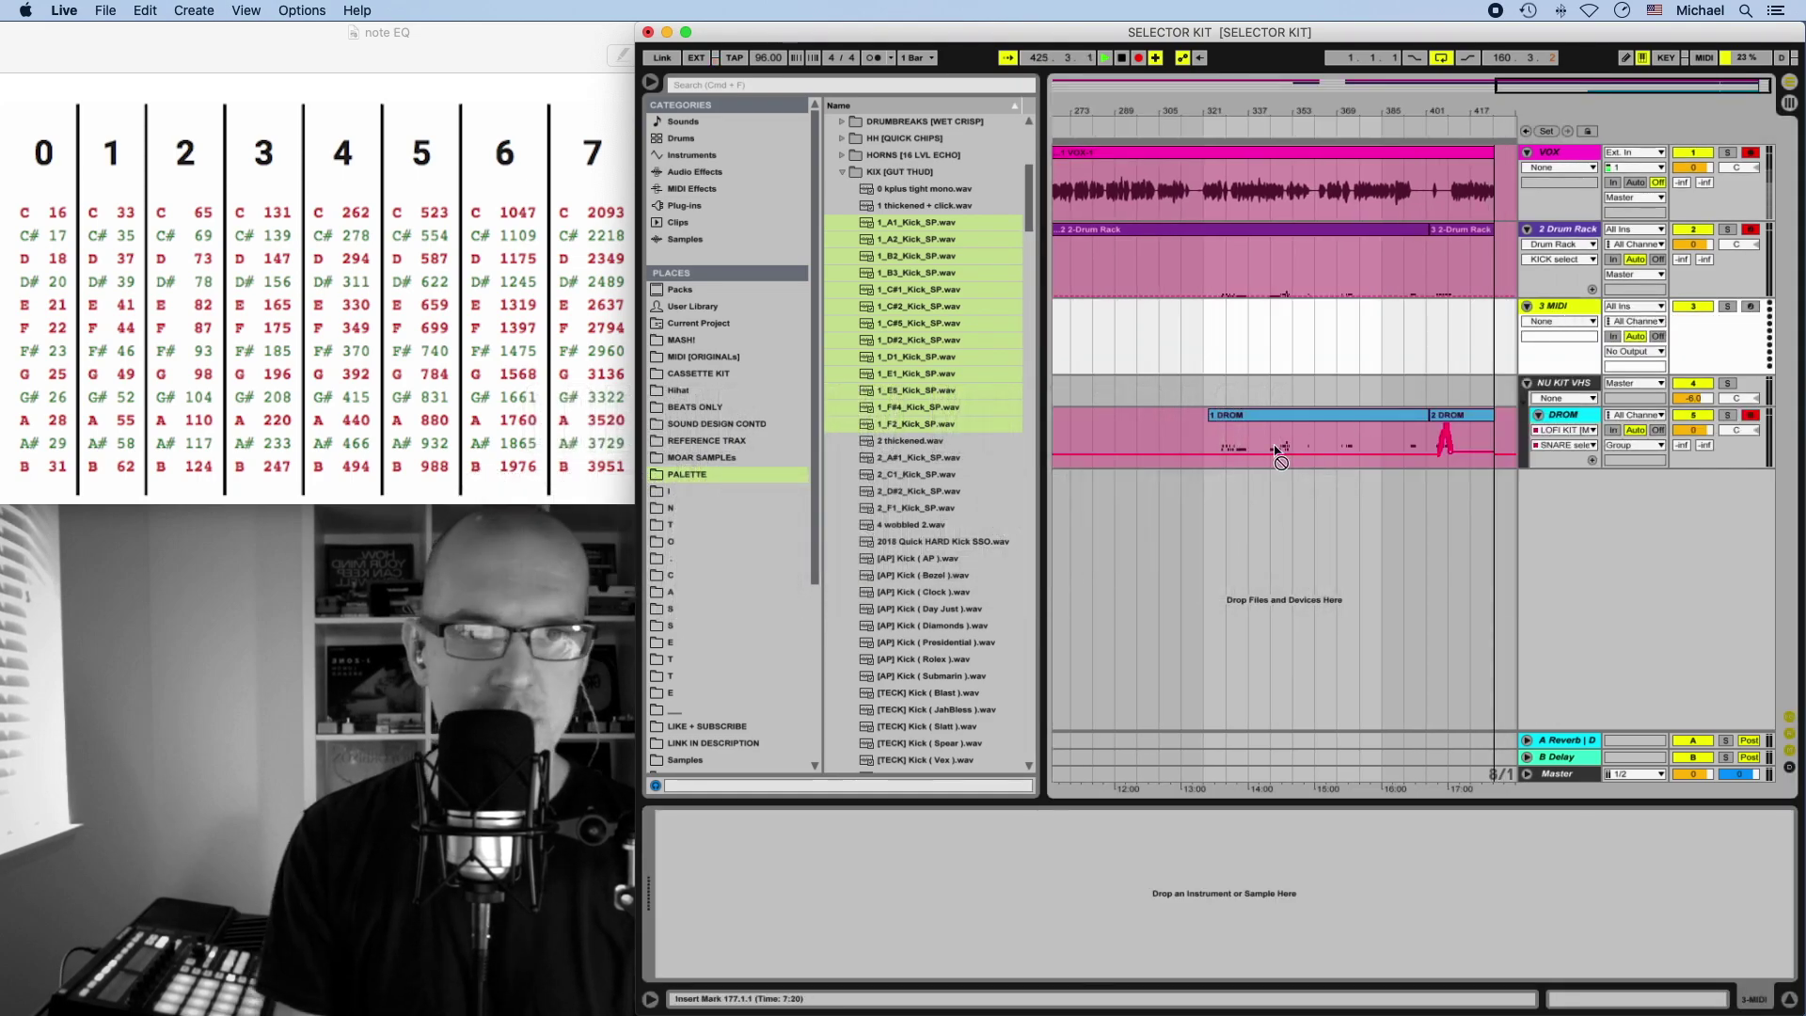
{"action": "left_click", "coordinate": [740, 155]}
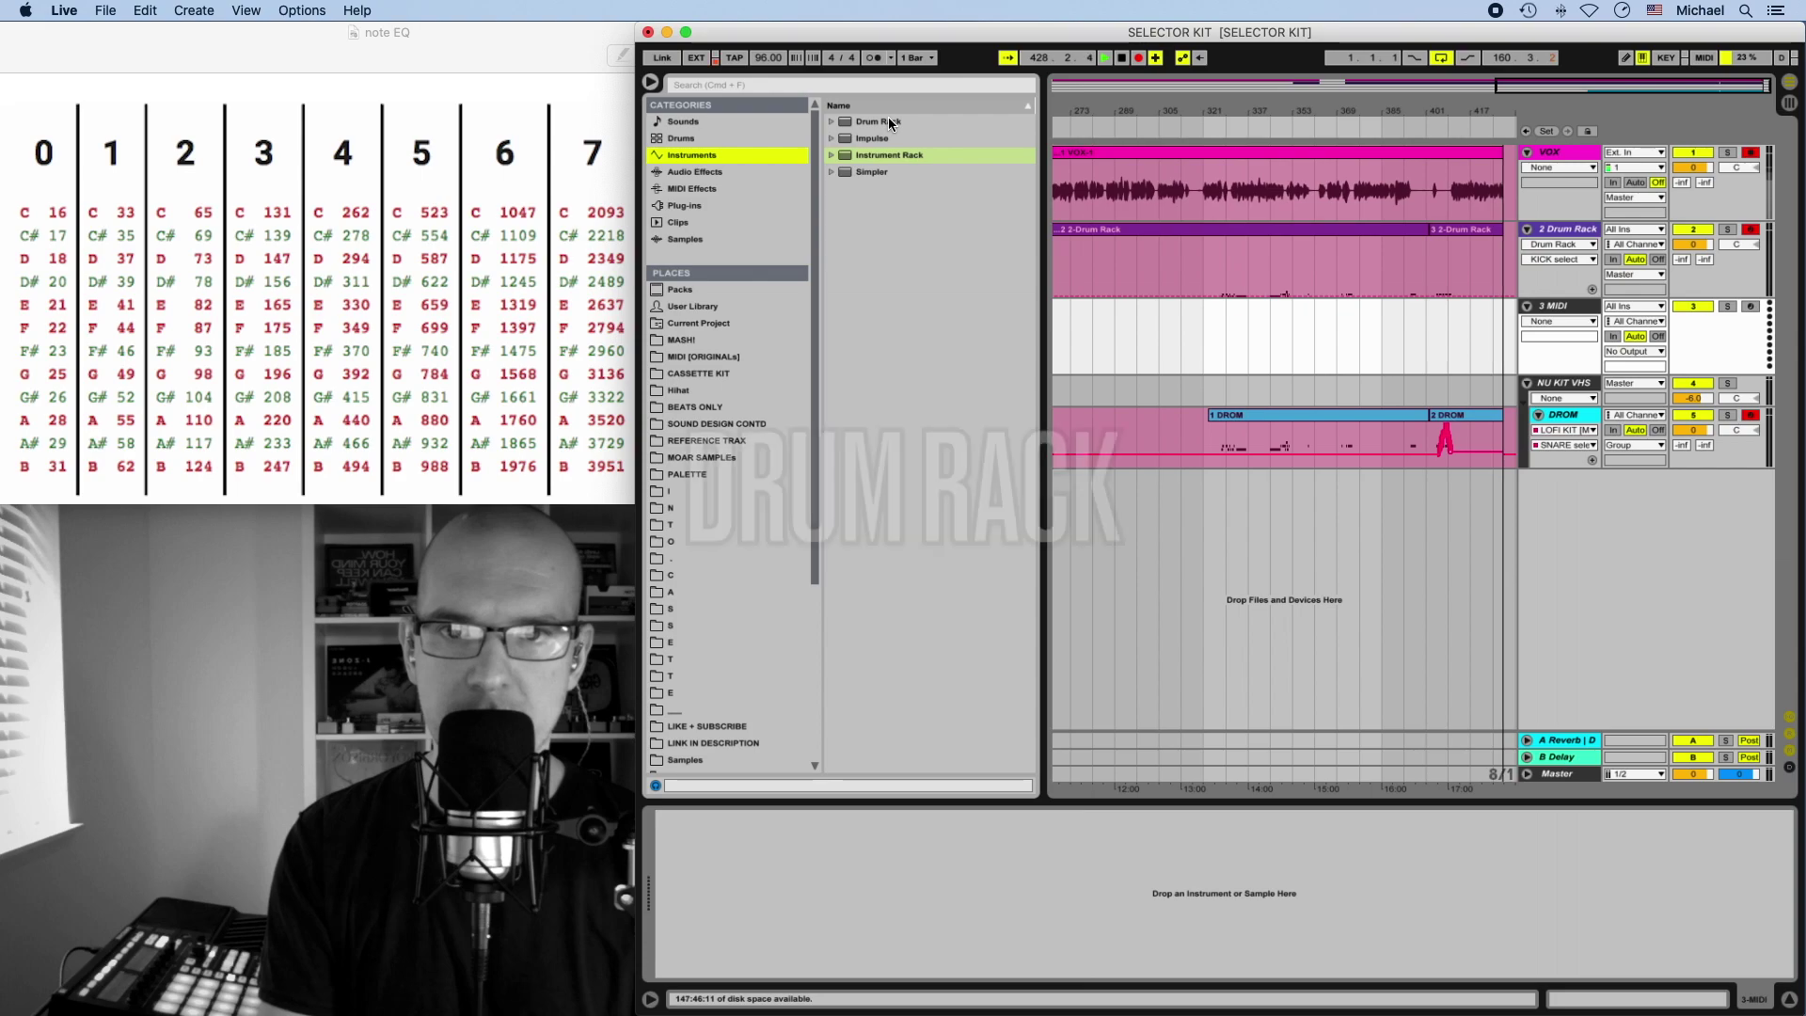
{"action": "left_click", "coordinate": [1119, 76]}
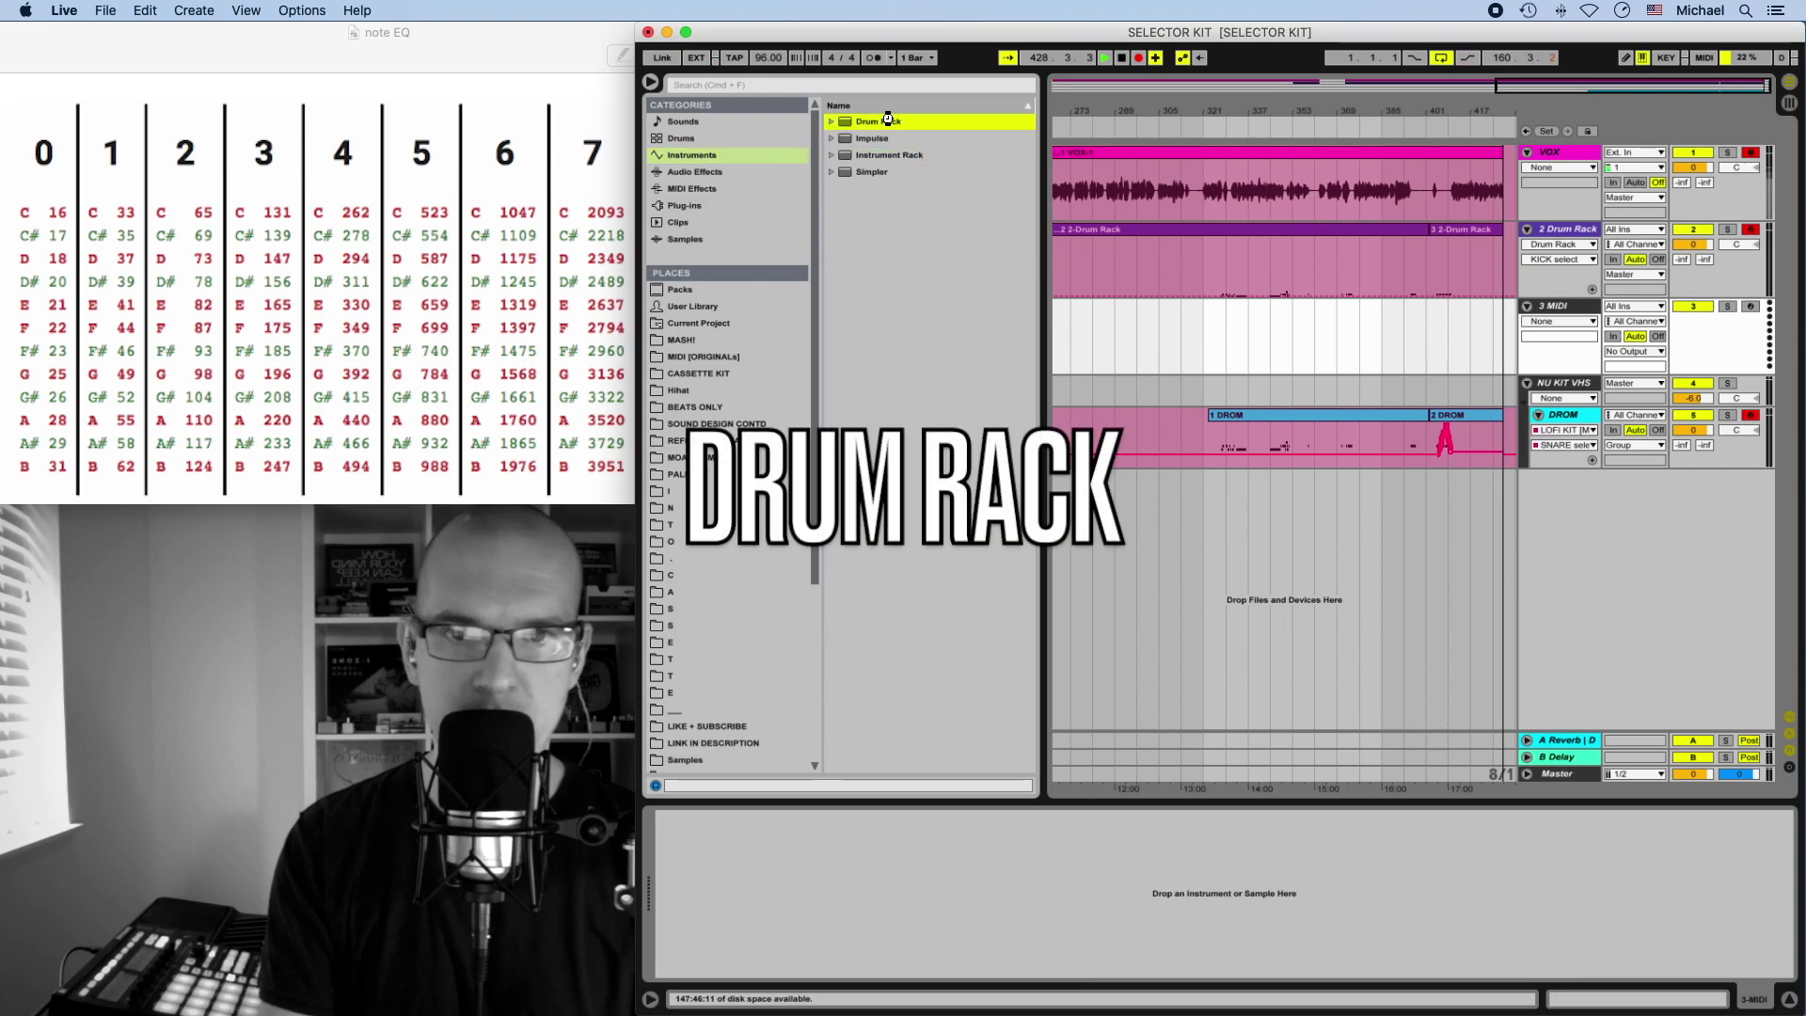
{"action": "left_click_drag", "start_coordinate": [1566, 308], "coordinate": [1557, 315]}
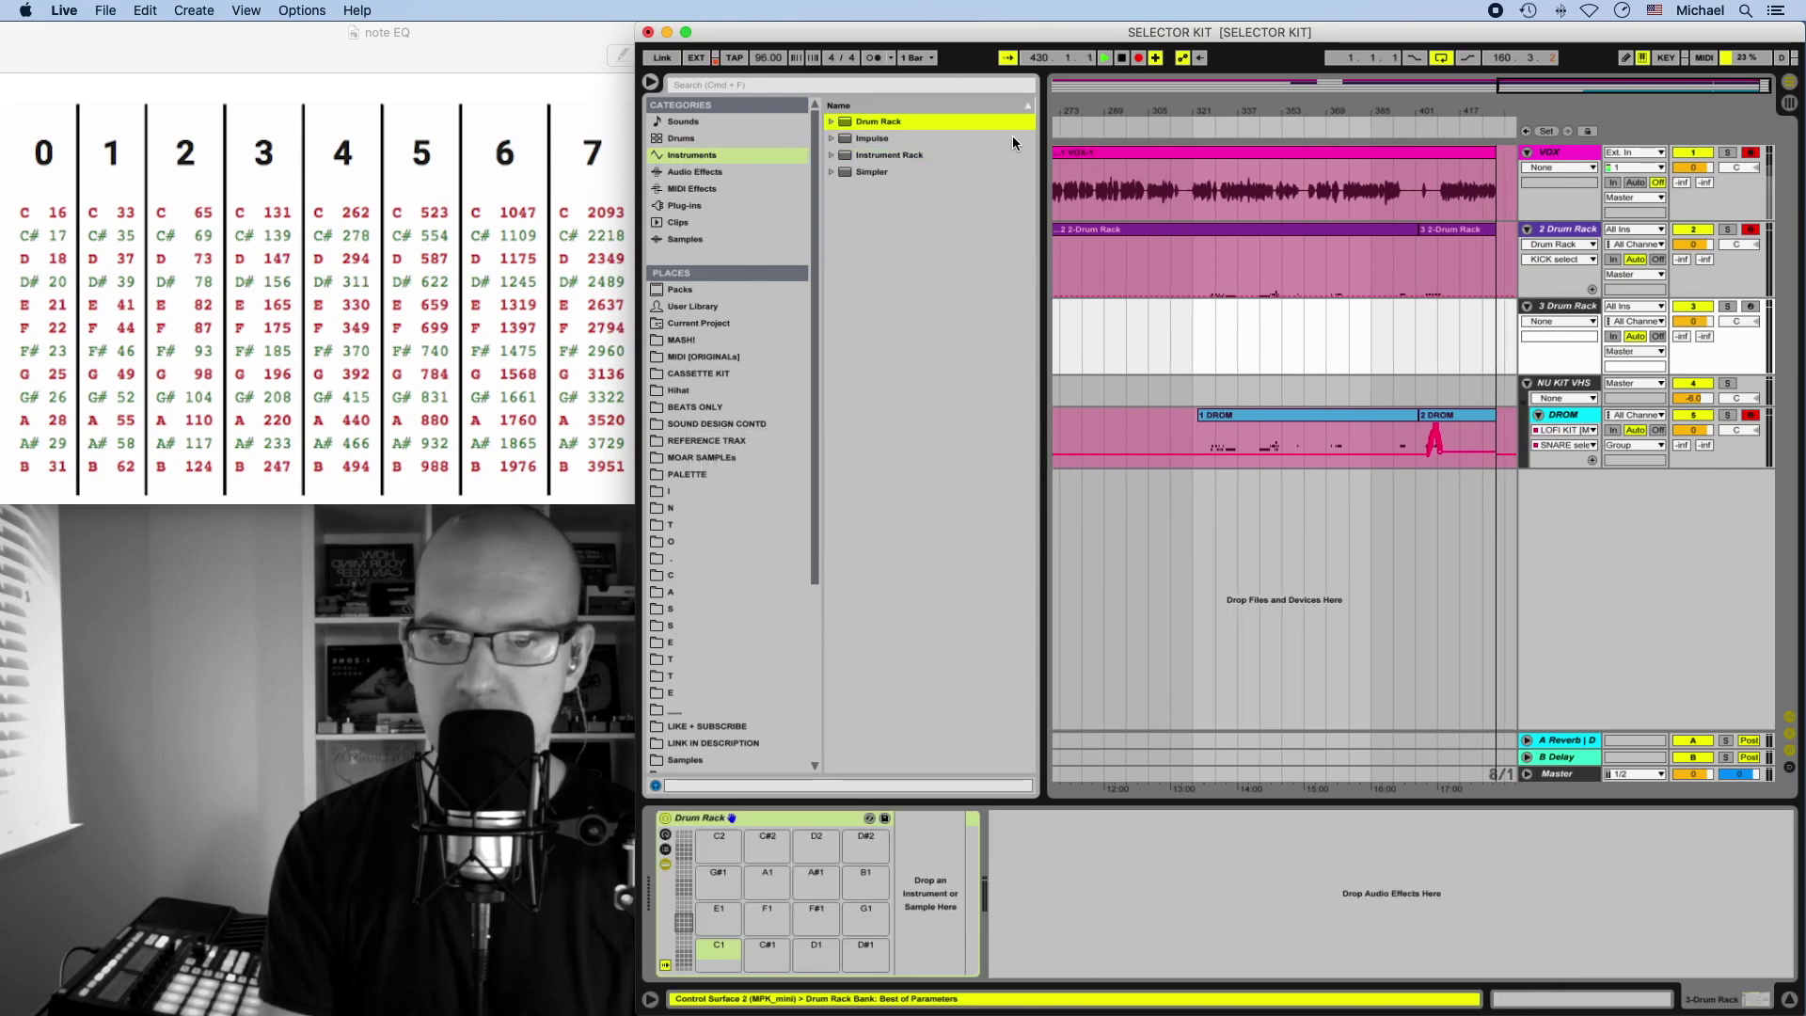
- Load an Instrument Rack onto the Drum Rack's C1 pad and show its chain list
{"action": "left_click_drag", "start_coordinate": [886, 153], "coordinate": [726, 948]}
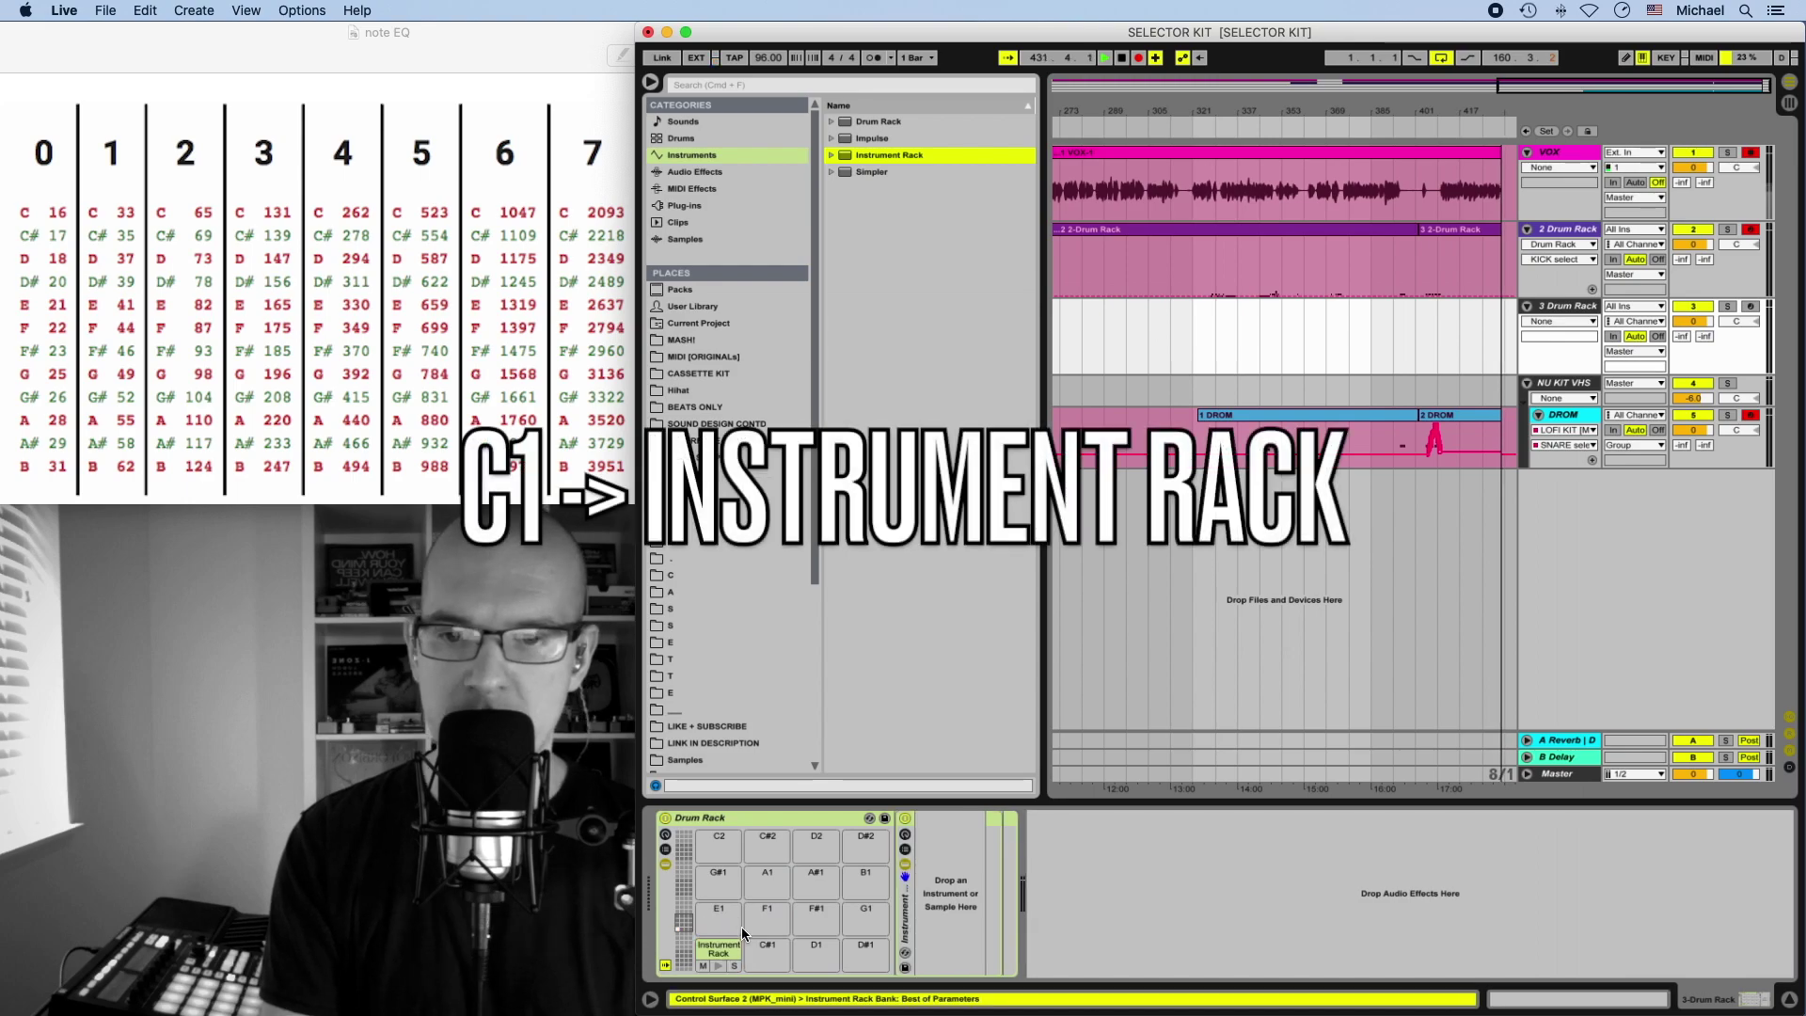
{"action": "left_click", "coordinate": [905, 850]}
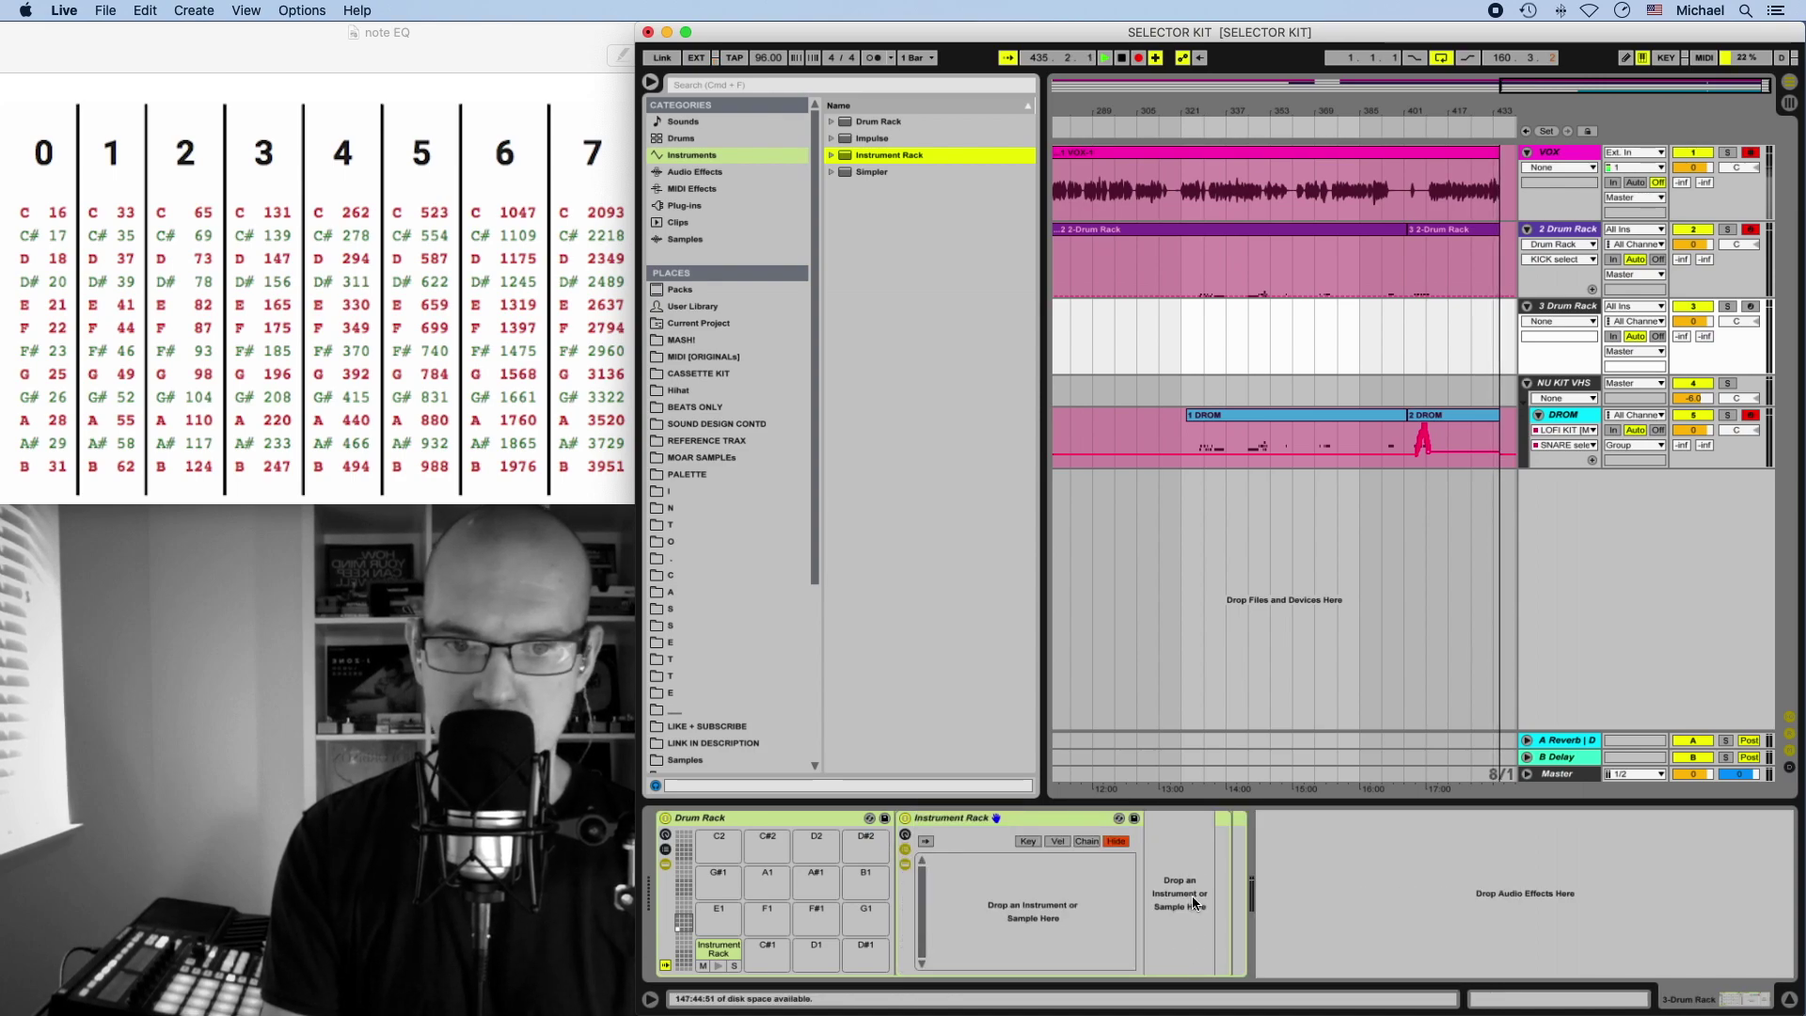
- Load the kick samples 1_A1_Kick_SP.wav through 1_F2_Kick_SP.wav from the PALETTE folder into the Instrument Rack as separate chains
{"action": "left_click", "coordinate": [687, 474]}
{"action": "left_click", "coordinate": [929, 424]}
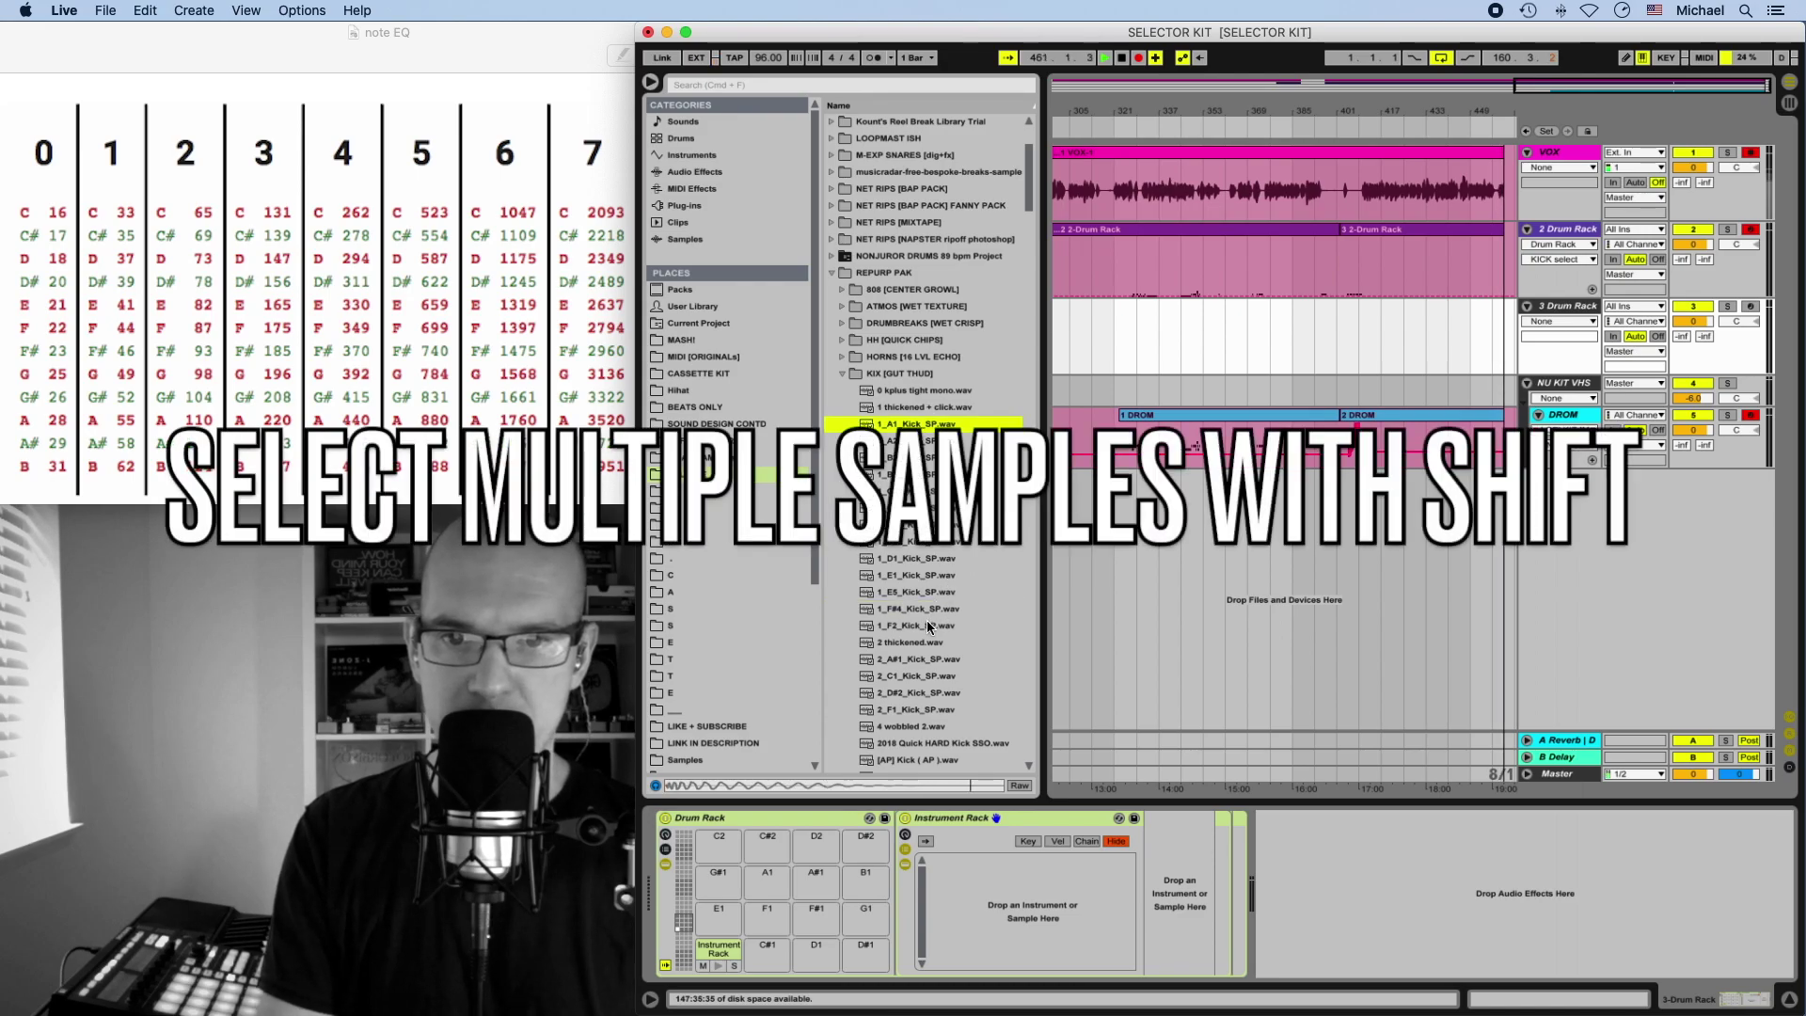
{"action": "left_click", "coordinate": [928, 627], "text": "shift"}
{"action": "left_click_drag", "start_coordinate": [950, 431], "coordinate": [1180, 869]}
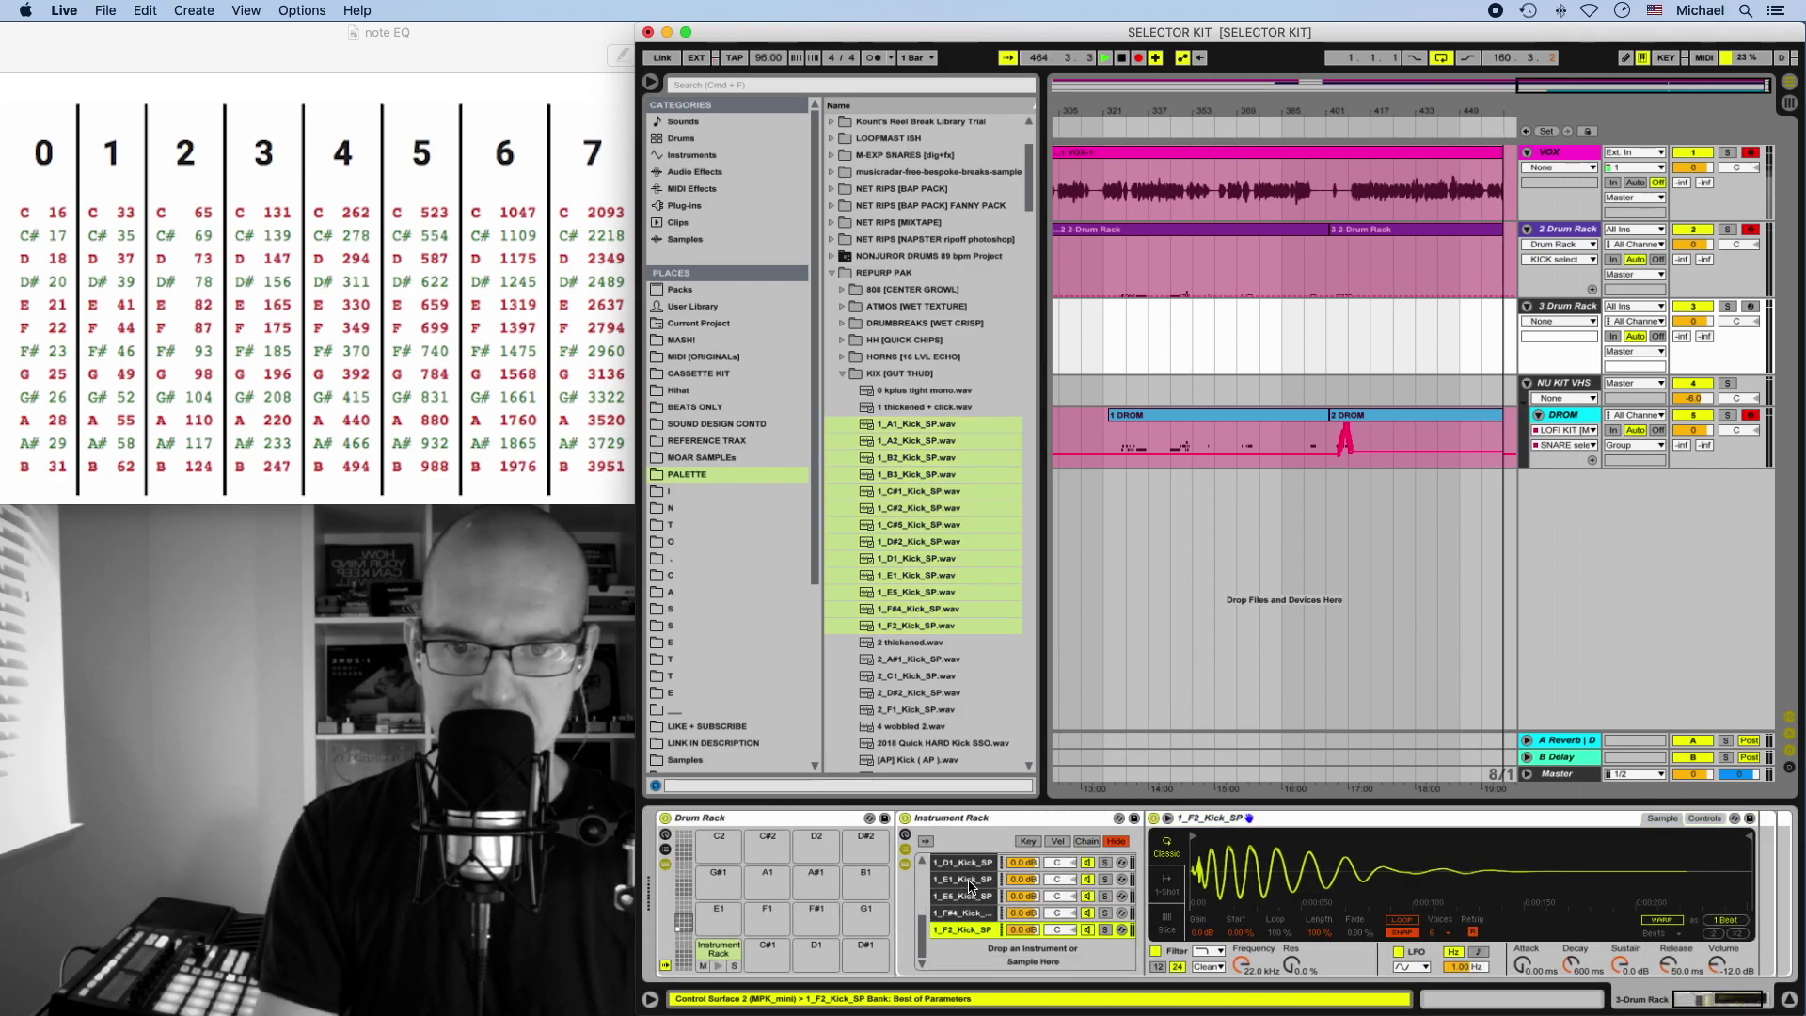
- Show the Instrument Rack's macros and chain zones, and extend the zones of all kick chains to 127
{"action": "left_click", "coordinate": [905, 834]}
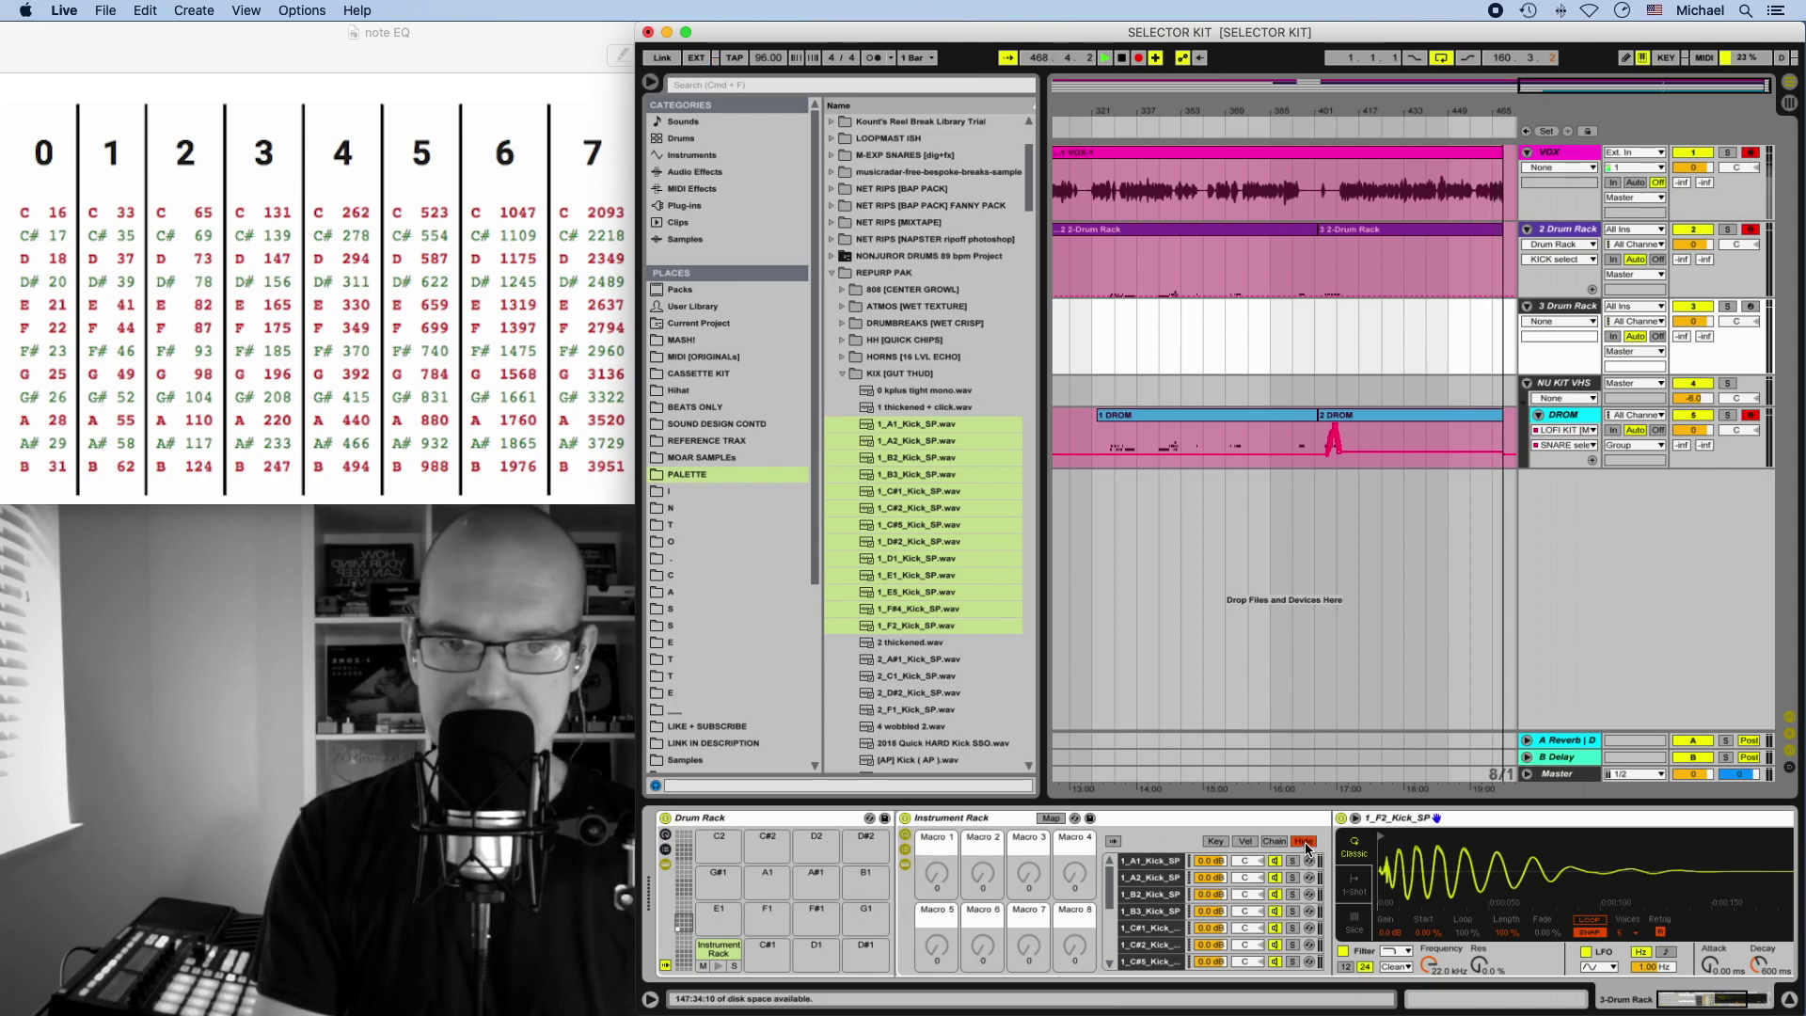
{"action": "left_click", "coordinate": [1274, 840]}
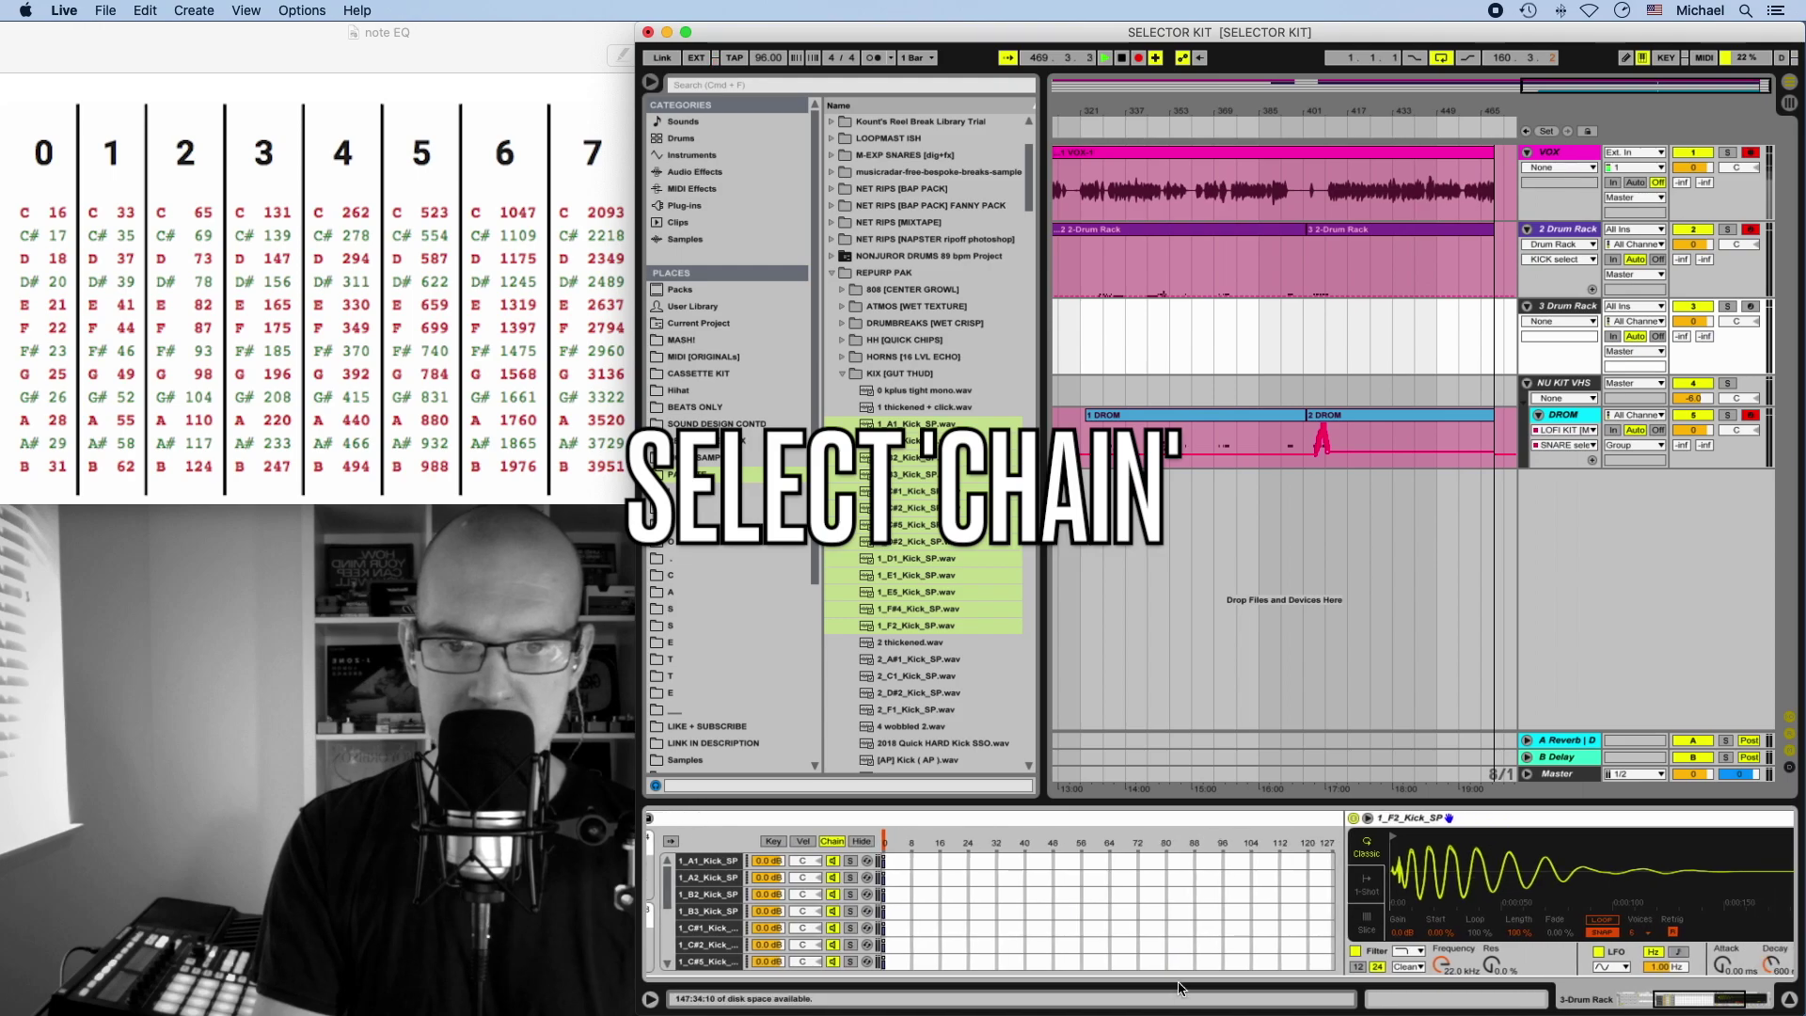
{"action": "key", "text": "super+a"}
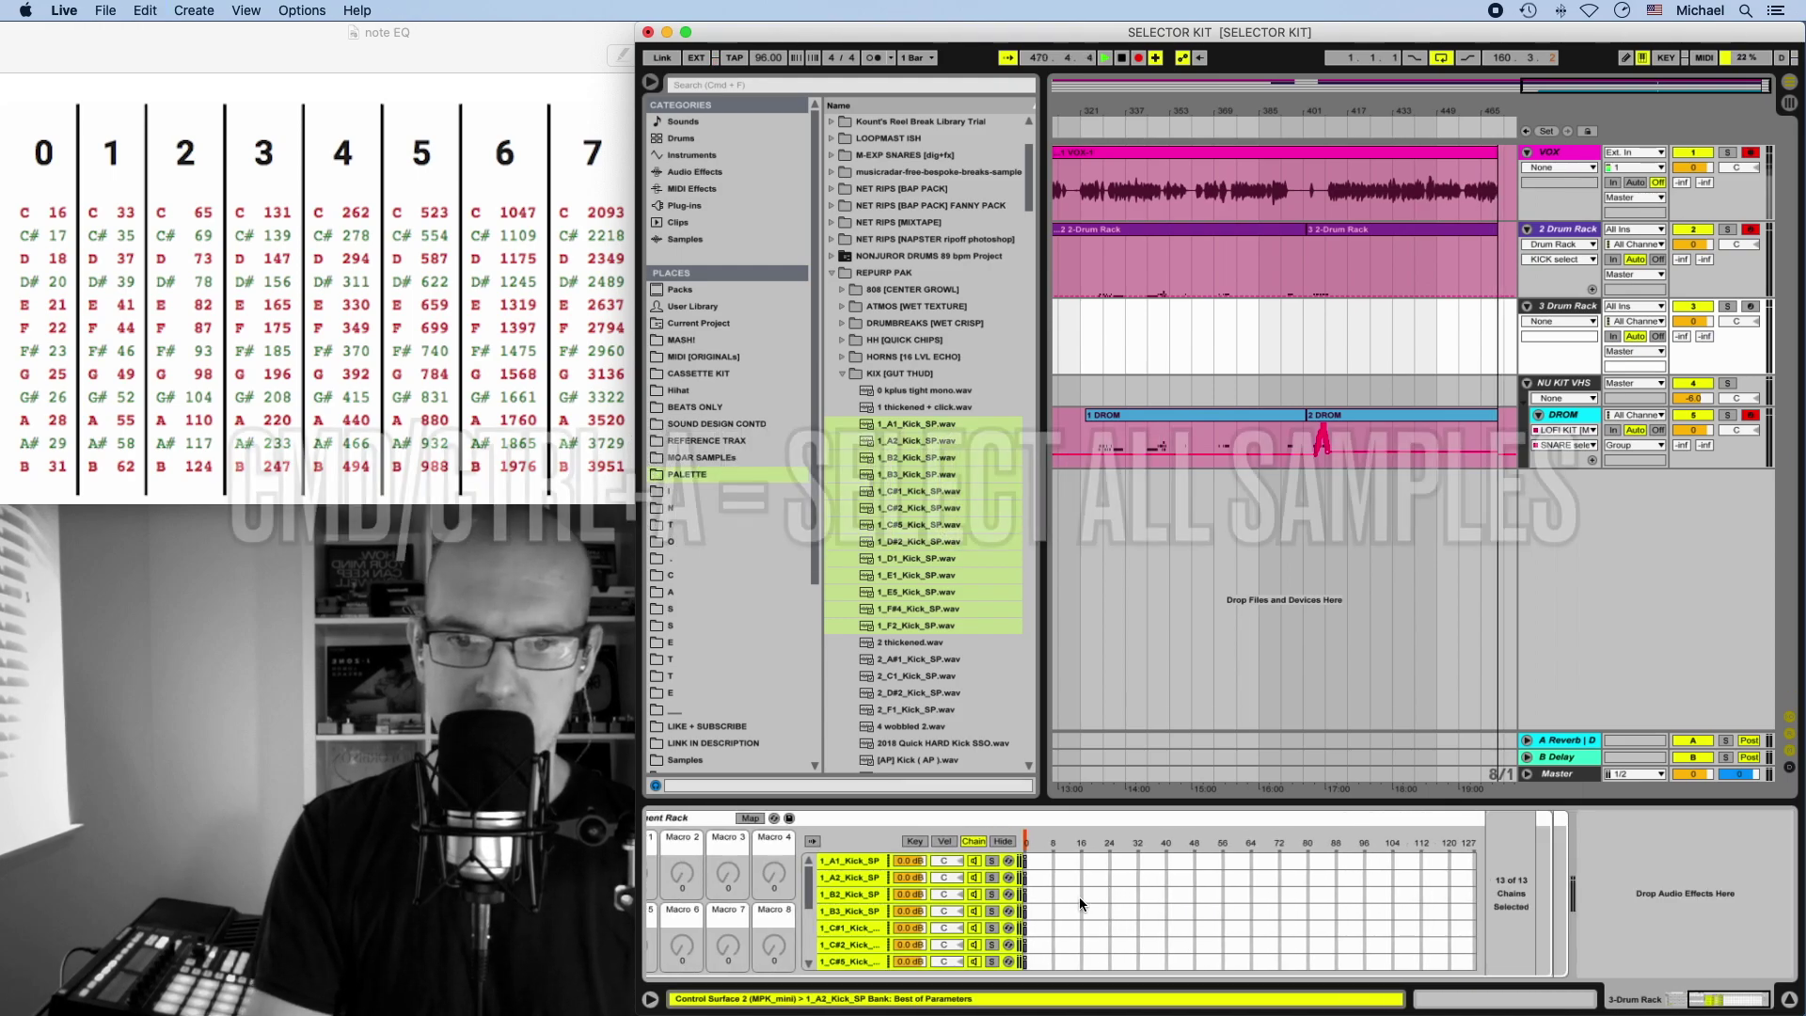
{"action": "left_click_drag", "start_coordinate": [1025, 861], "coordinate": [1476, 852]}
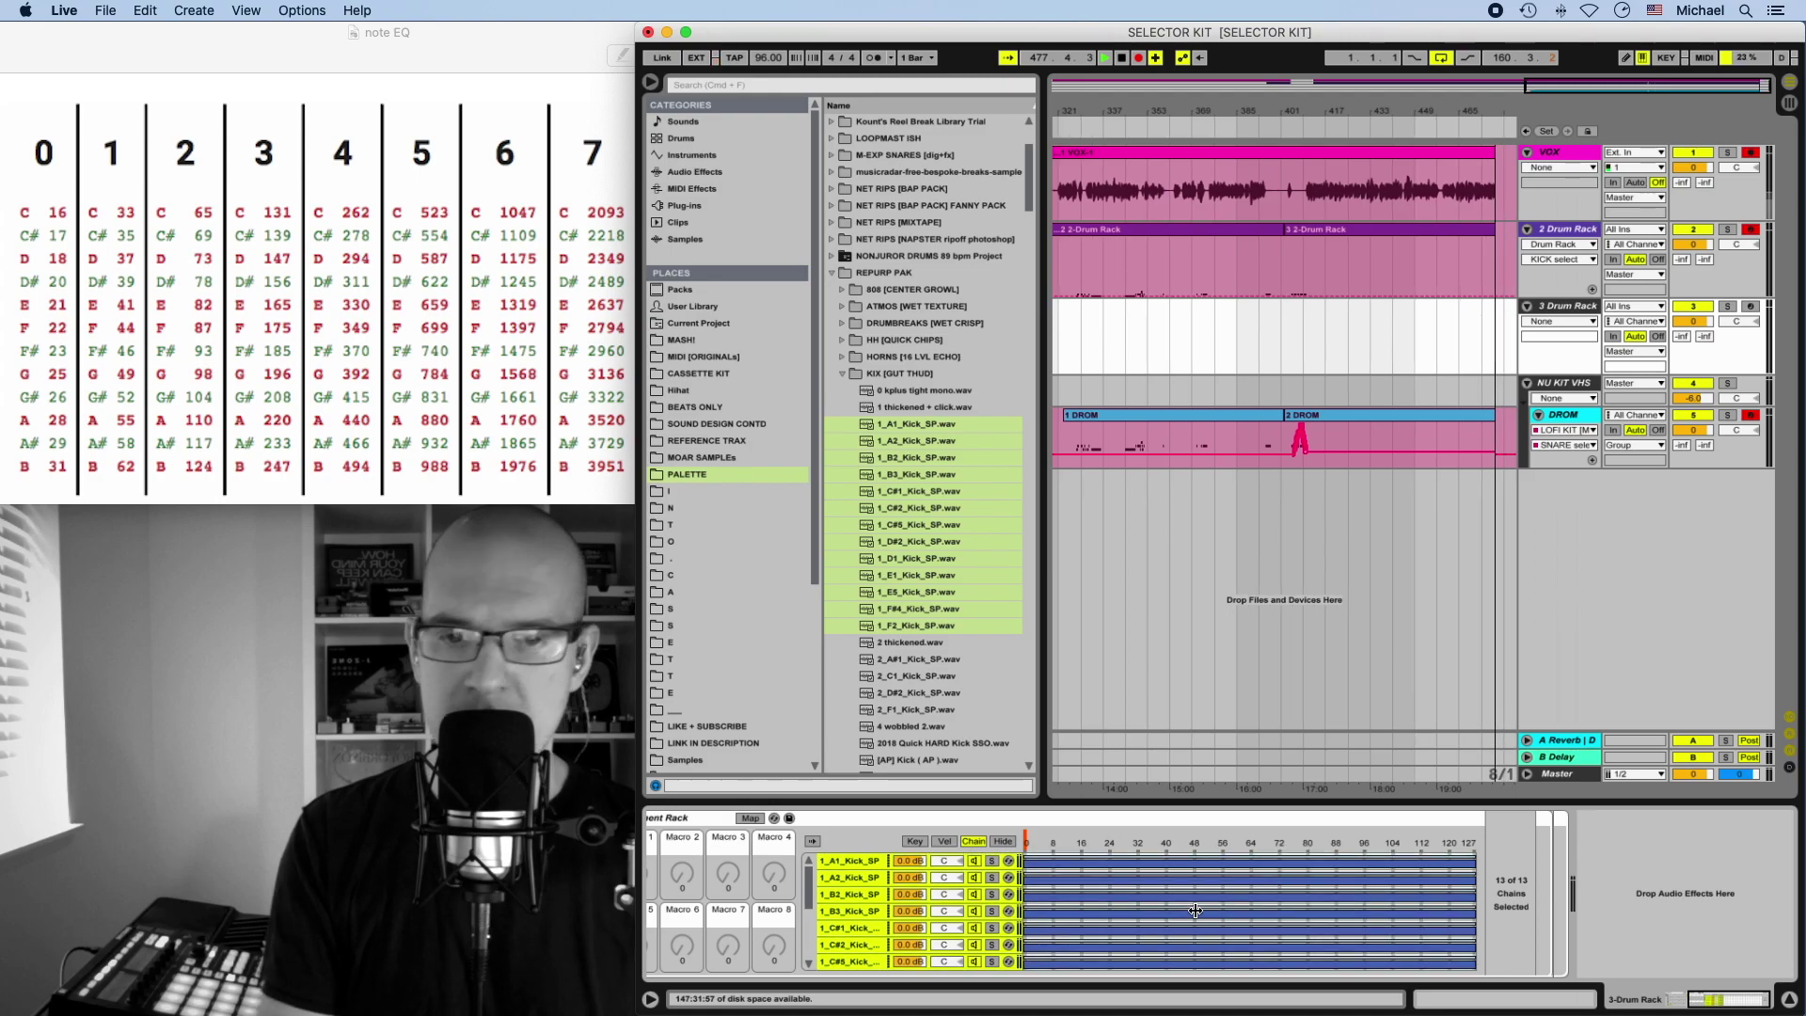
- Distribute the zone ranges of all selected kick chains equally and look through the resulting chain list
{"action": "scroll", "coordinate": [1194, 910], "scroll_direction": "left", "scroll_amount": 2}
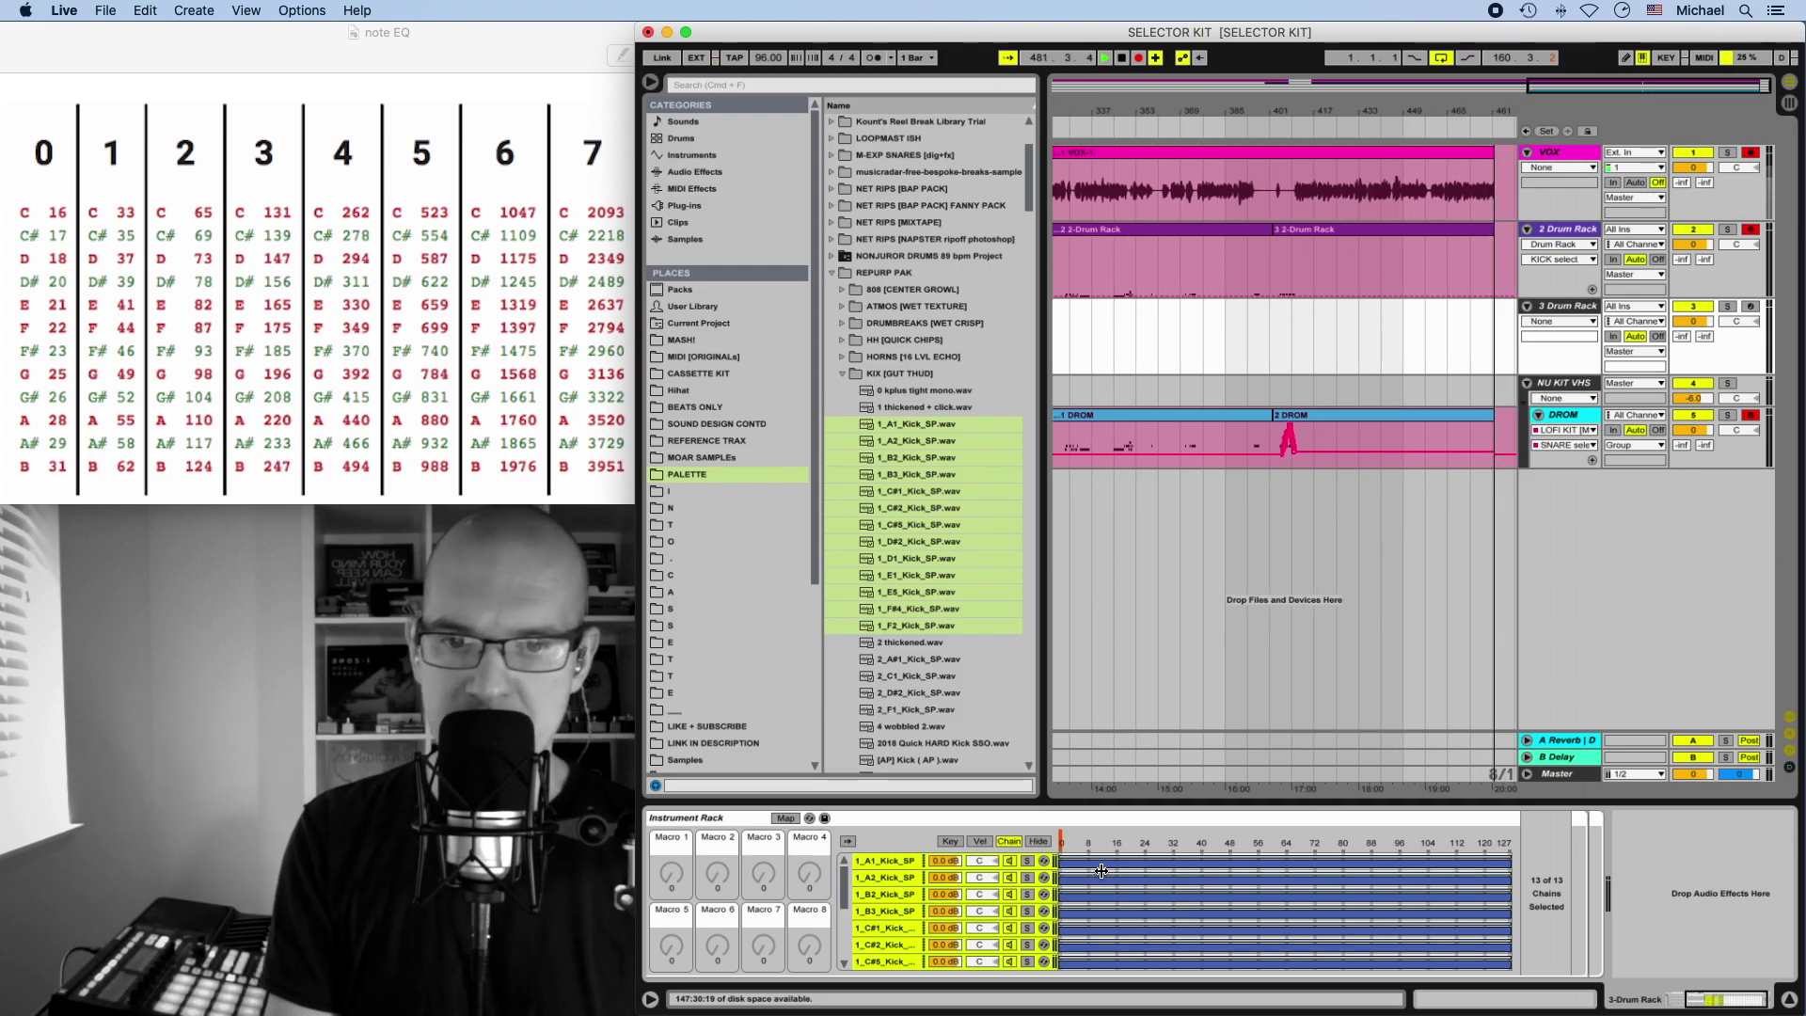
{"action": "right_click", "coordinate": [1153, 867]}
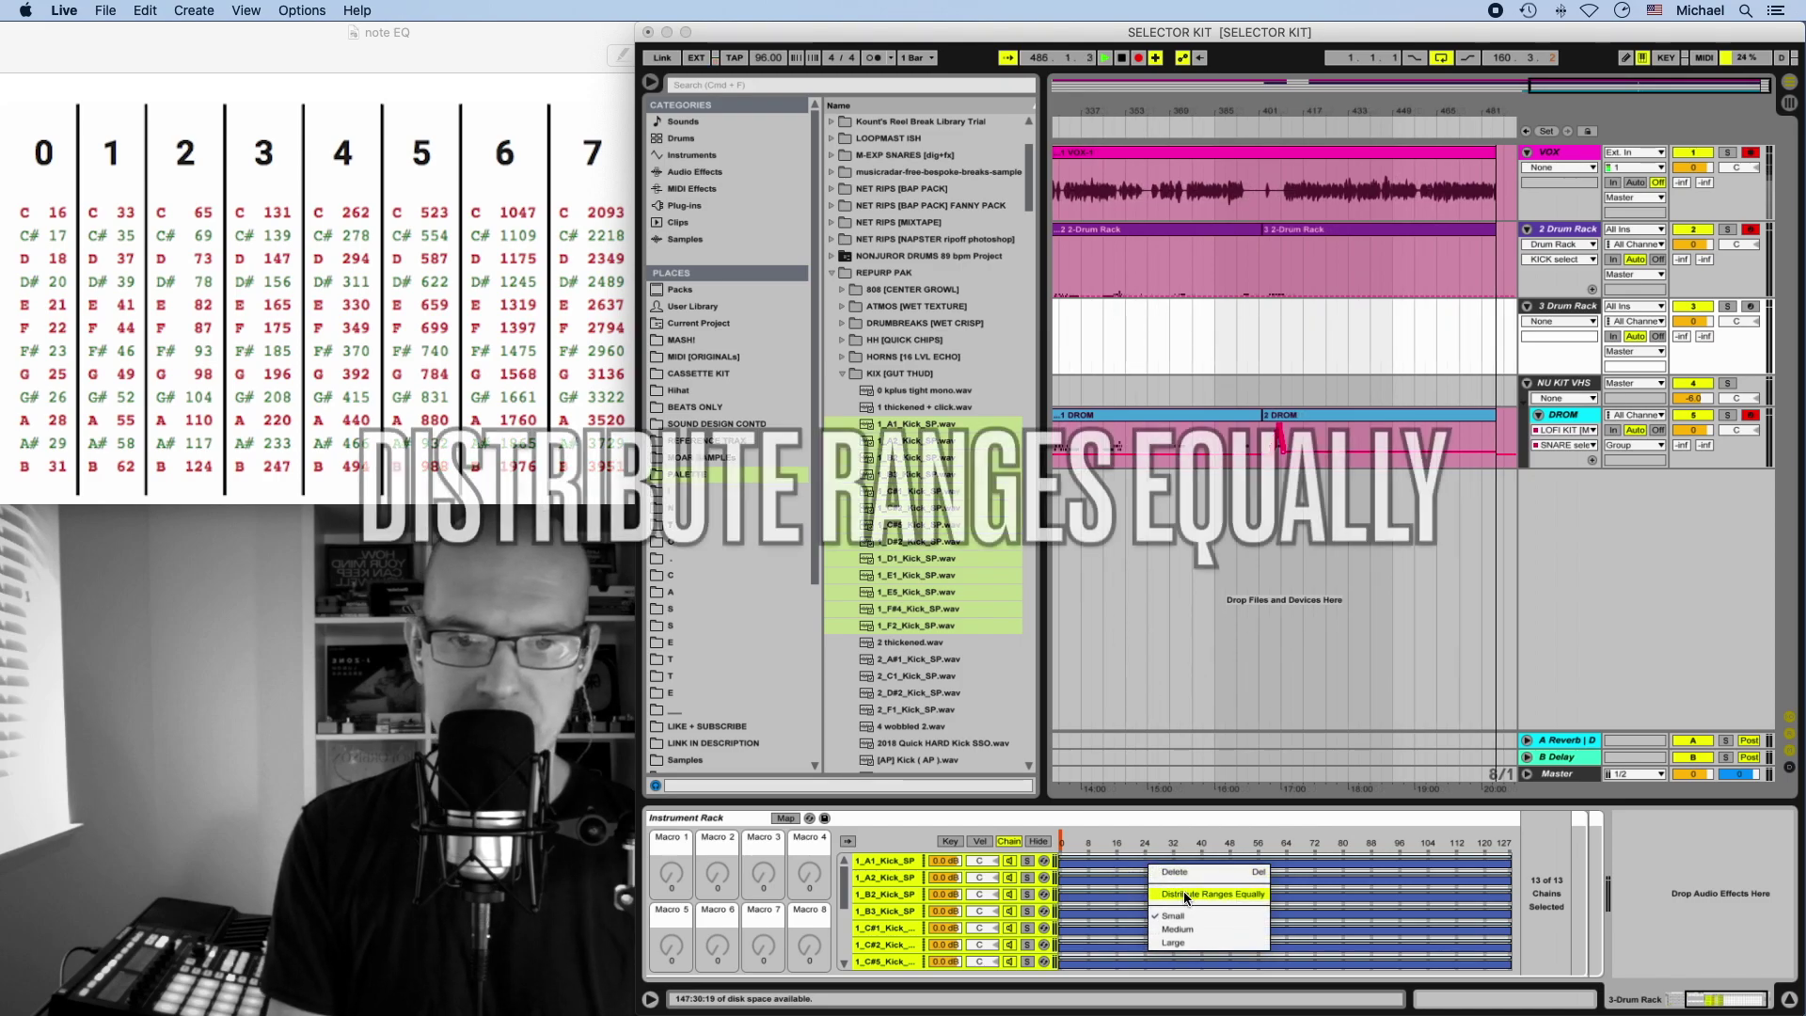
{"action": "left_click", "coordinate": [1184, 895]}
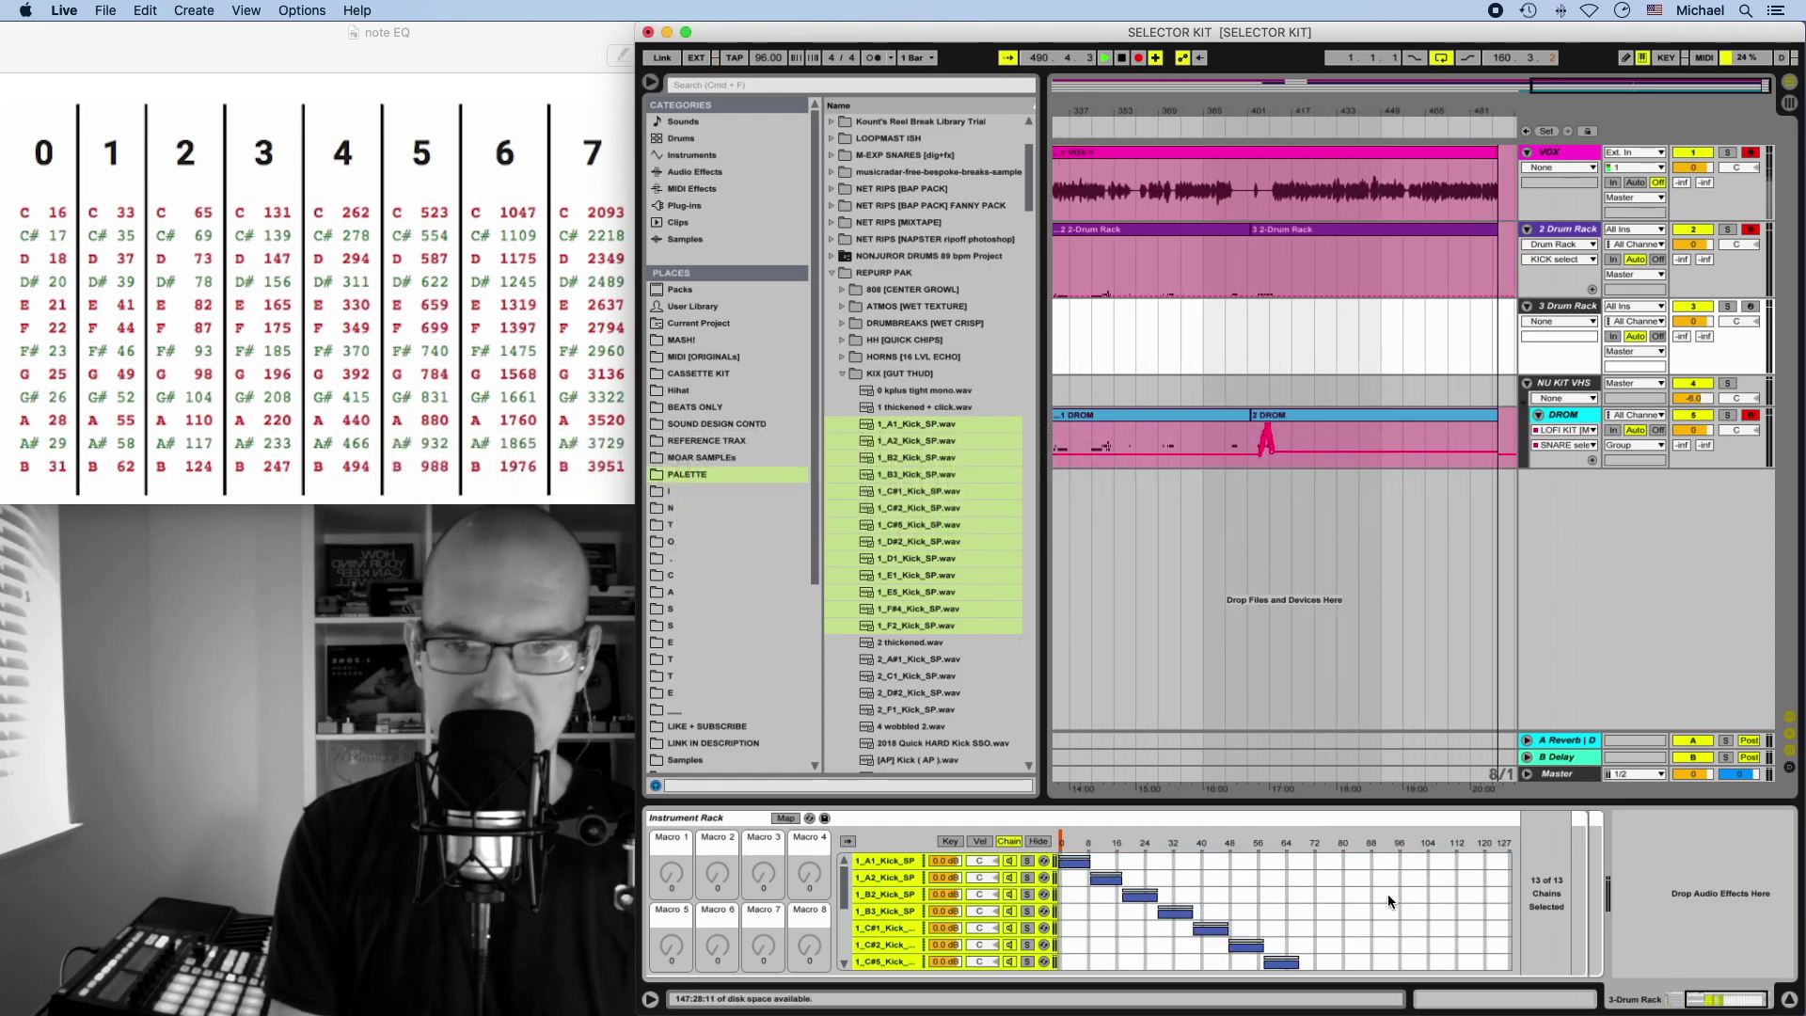
{"action": "scroll", "coordinate": [1185, 891], "scroll_direction": "down", "scroll_amount": 5}
{"action": "scroll", "coordinate": [1120, 884], "scroll_direction": "up", "scroll_amount": 5}
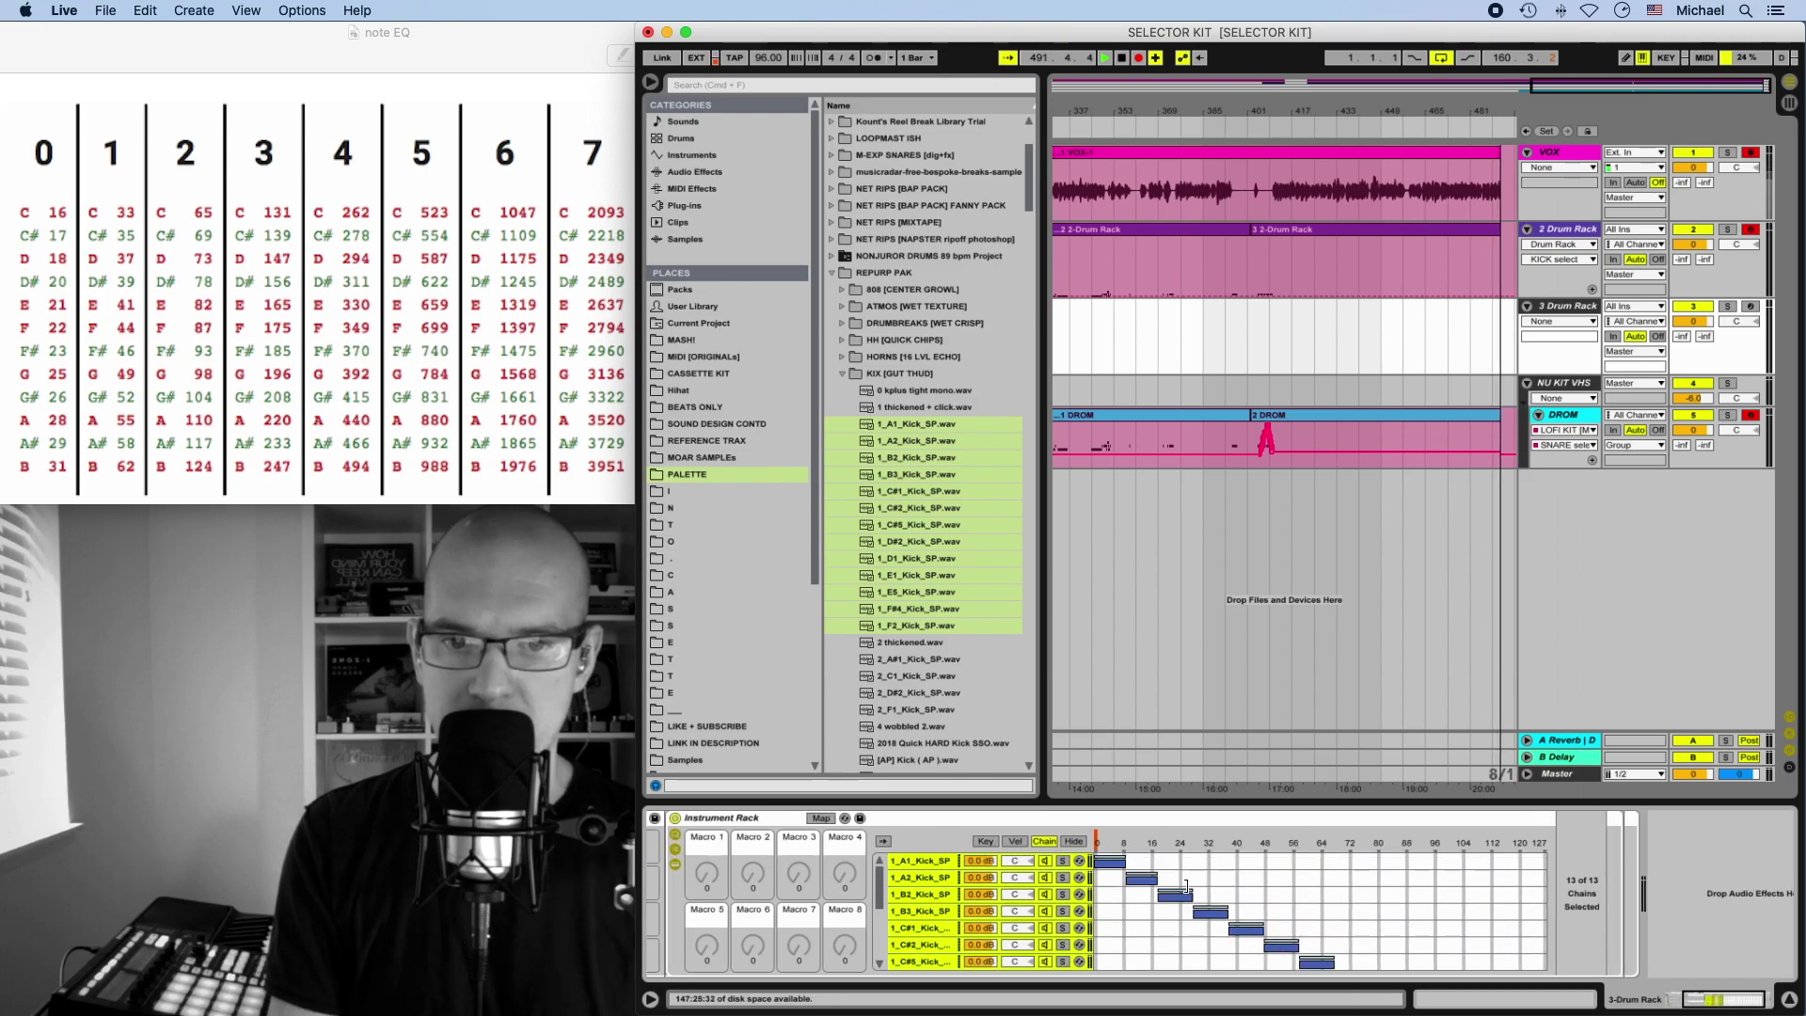
- Map the Instrument Rack's chain selector to Macro 1 and rename that macro KICK select
{"action": "right_click", "coordinate": [1326, 835]}
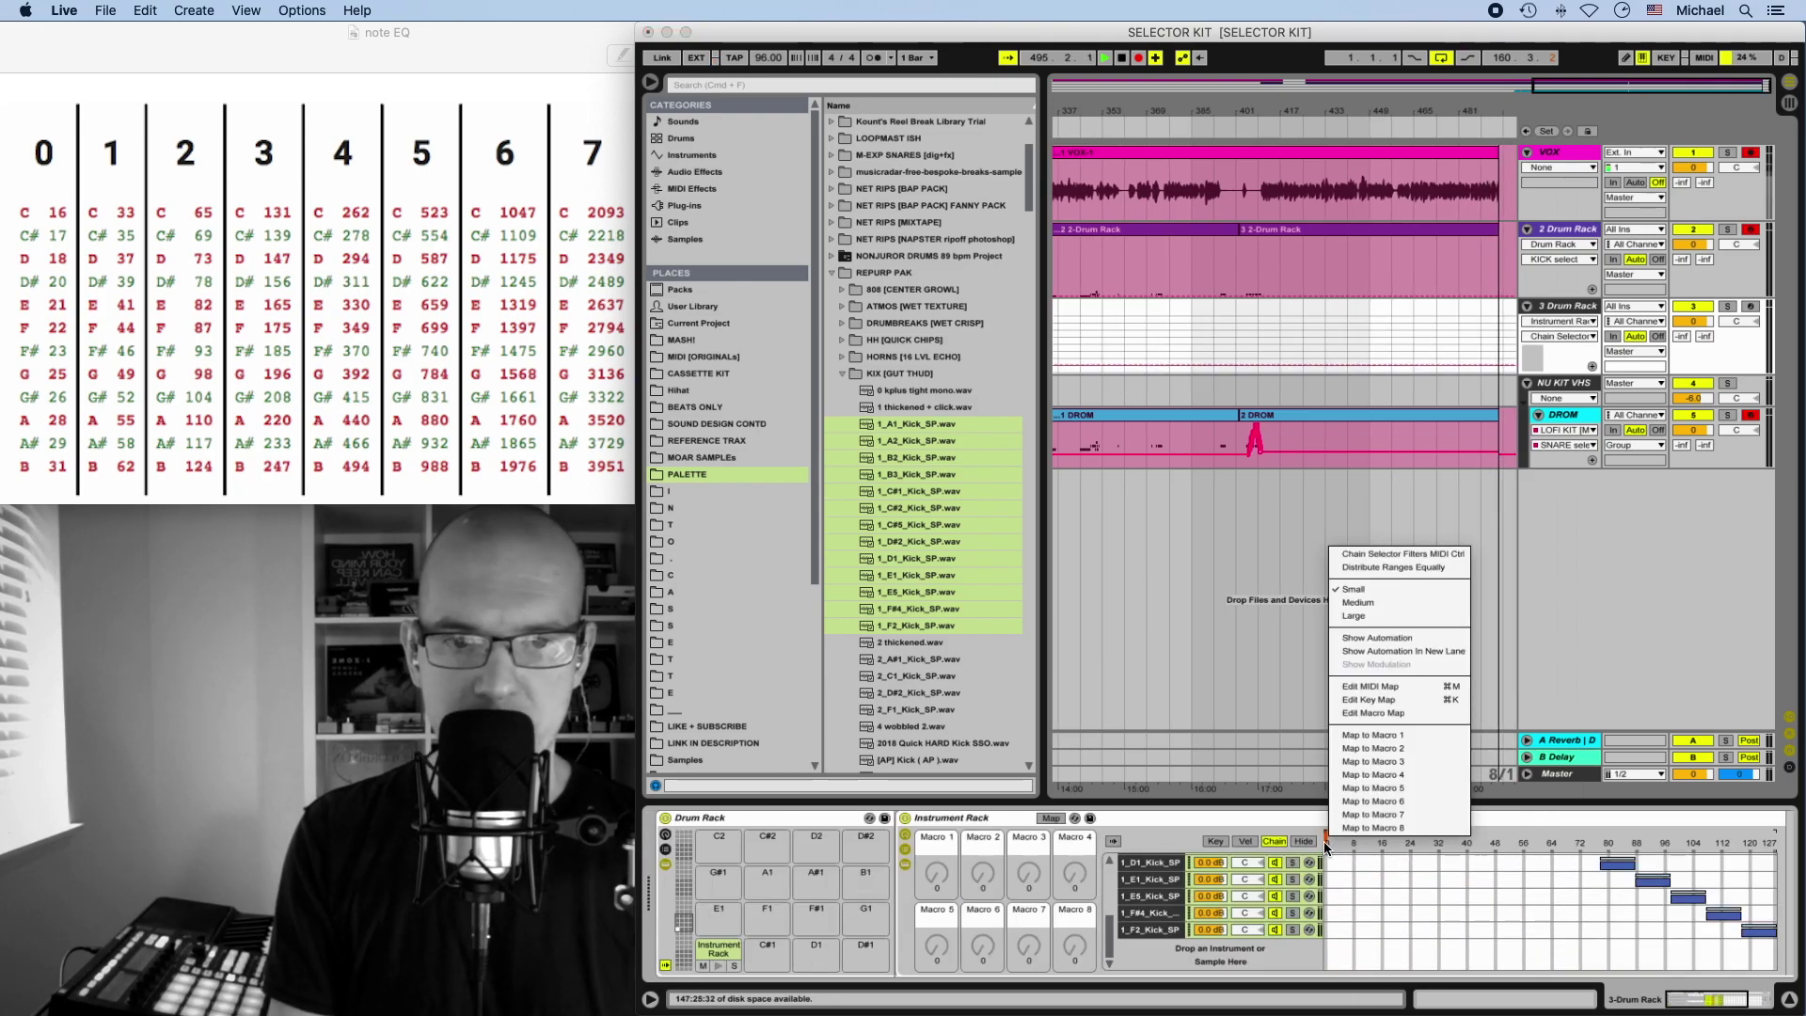
{"action": "left_click", "coordinate": [1369, 734]}
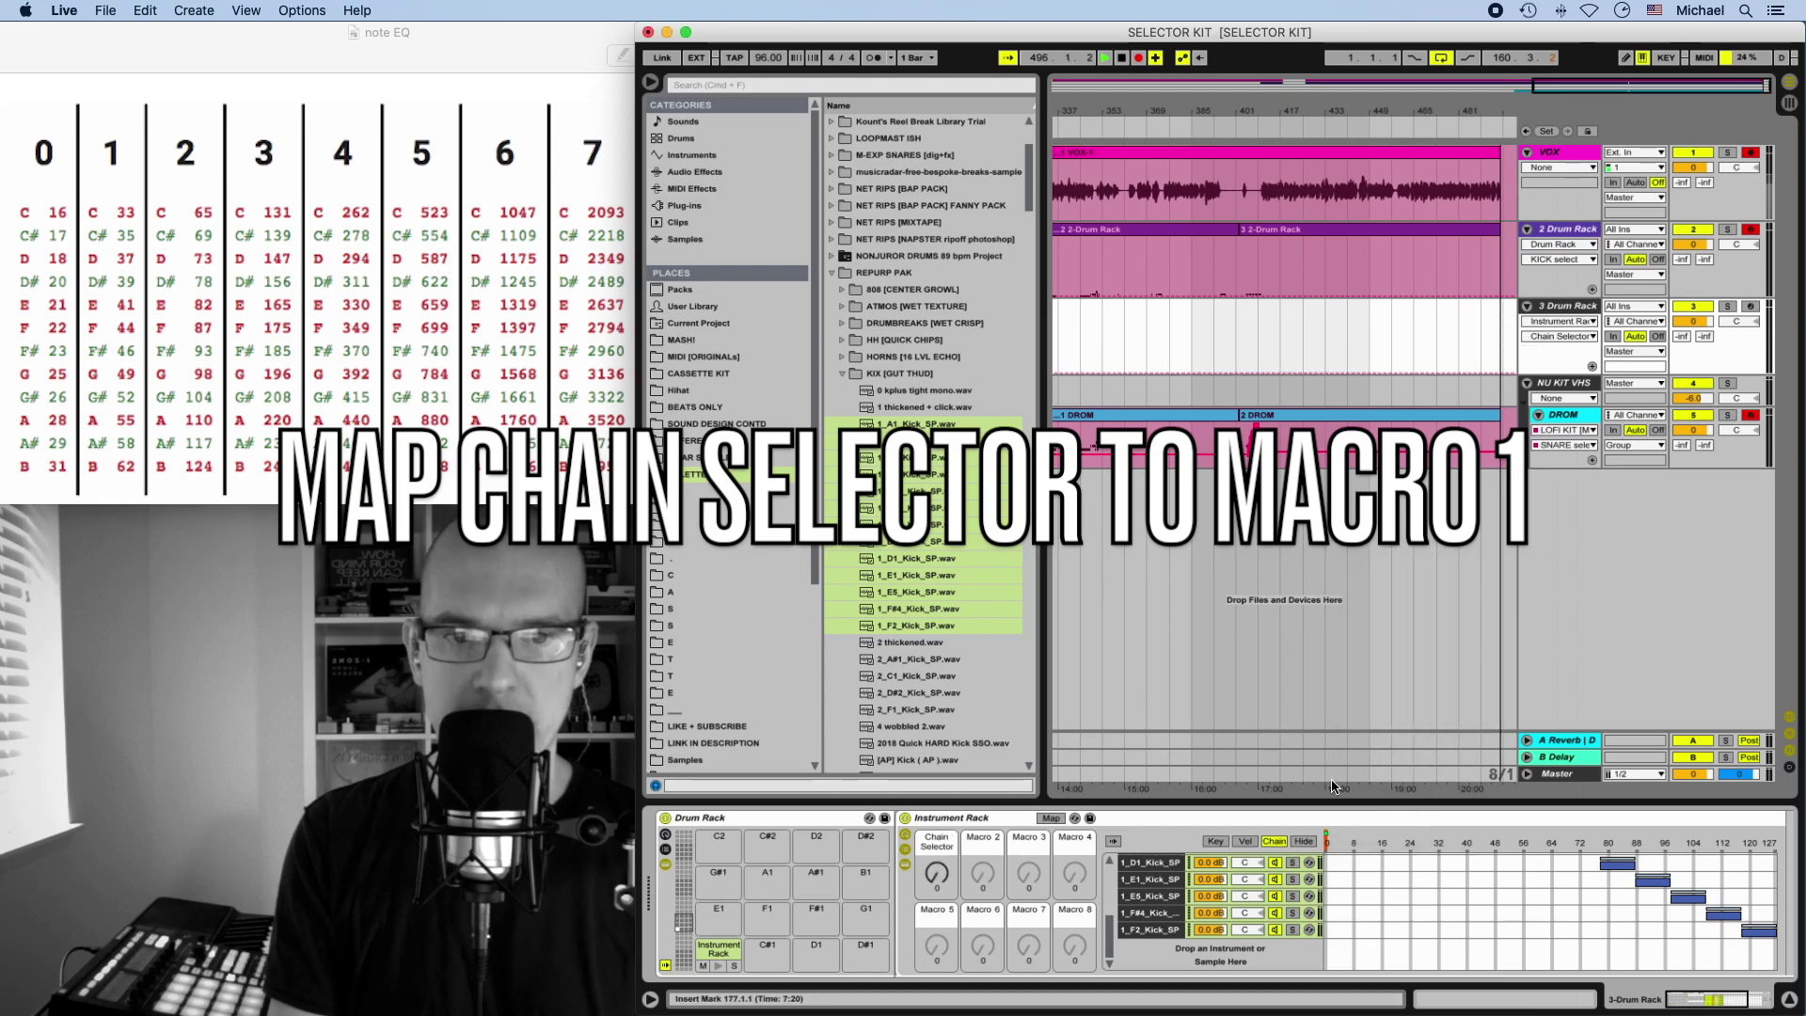
{"action": "left_click", "coordinate": [938, 834]}
{"action": "type", "text": "KICK sele"}
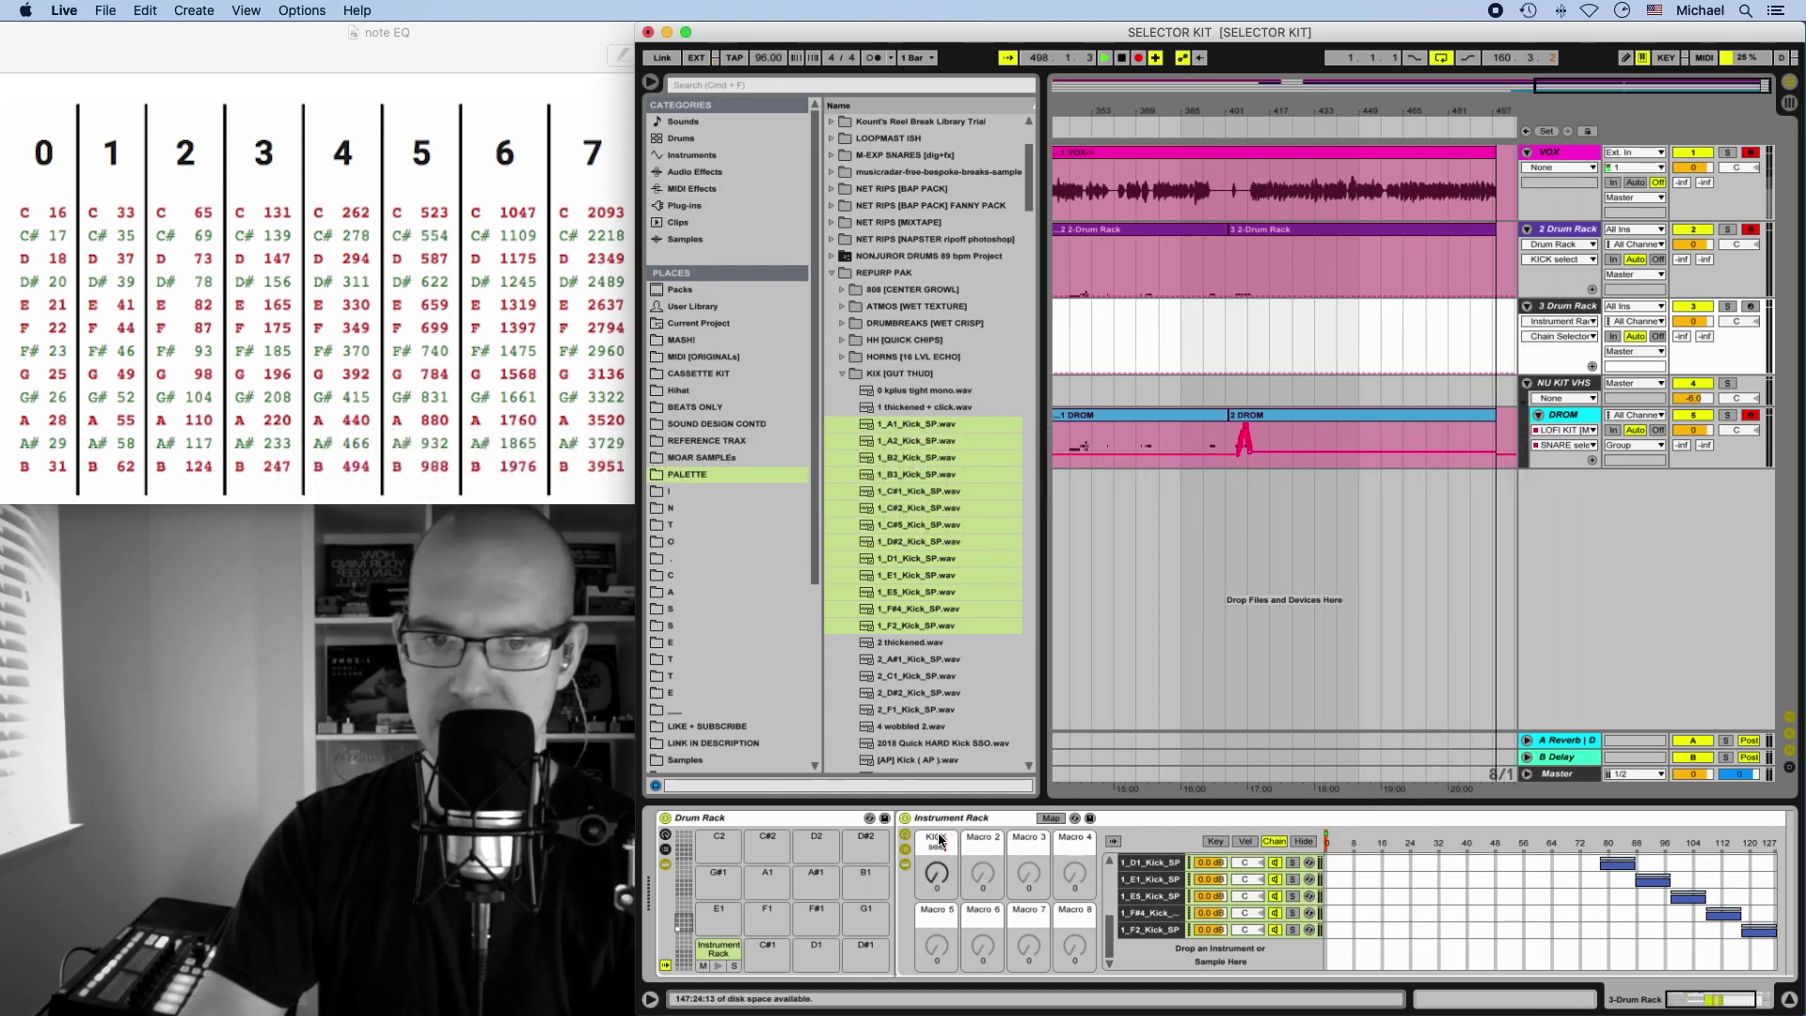
{"action": "type", "text": "ct"}
{"action": "key", "text": "Return"}
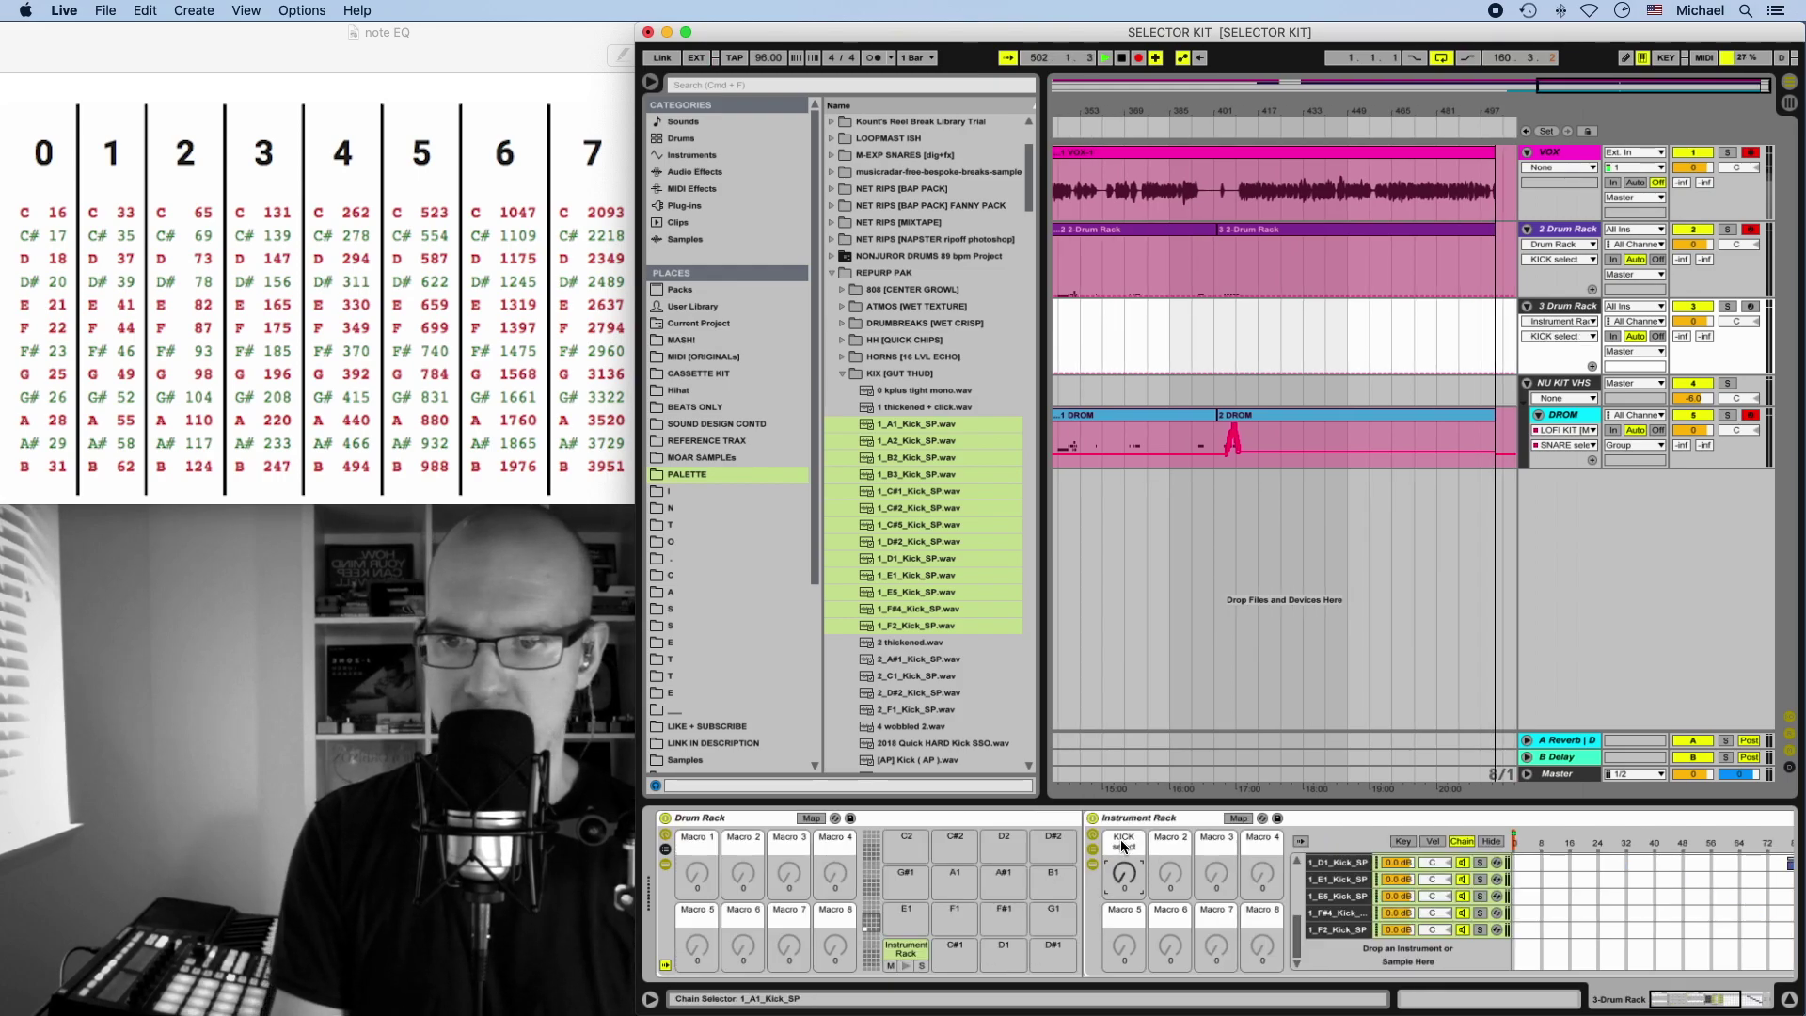
- Map the KICK select macro to the Drum Rack's Macro 1, hide the Instrument Rack's macros, and sweep the new macro as a test
{"action": "right_click", "coordinate": [1124, 846]}
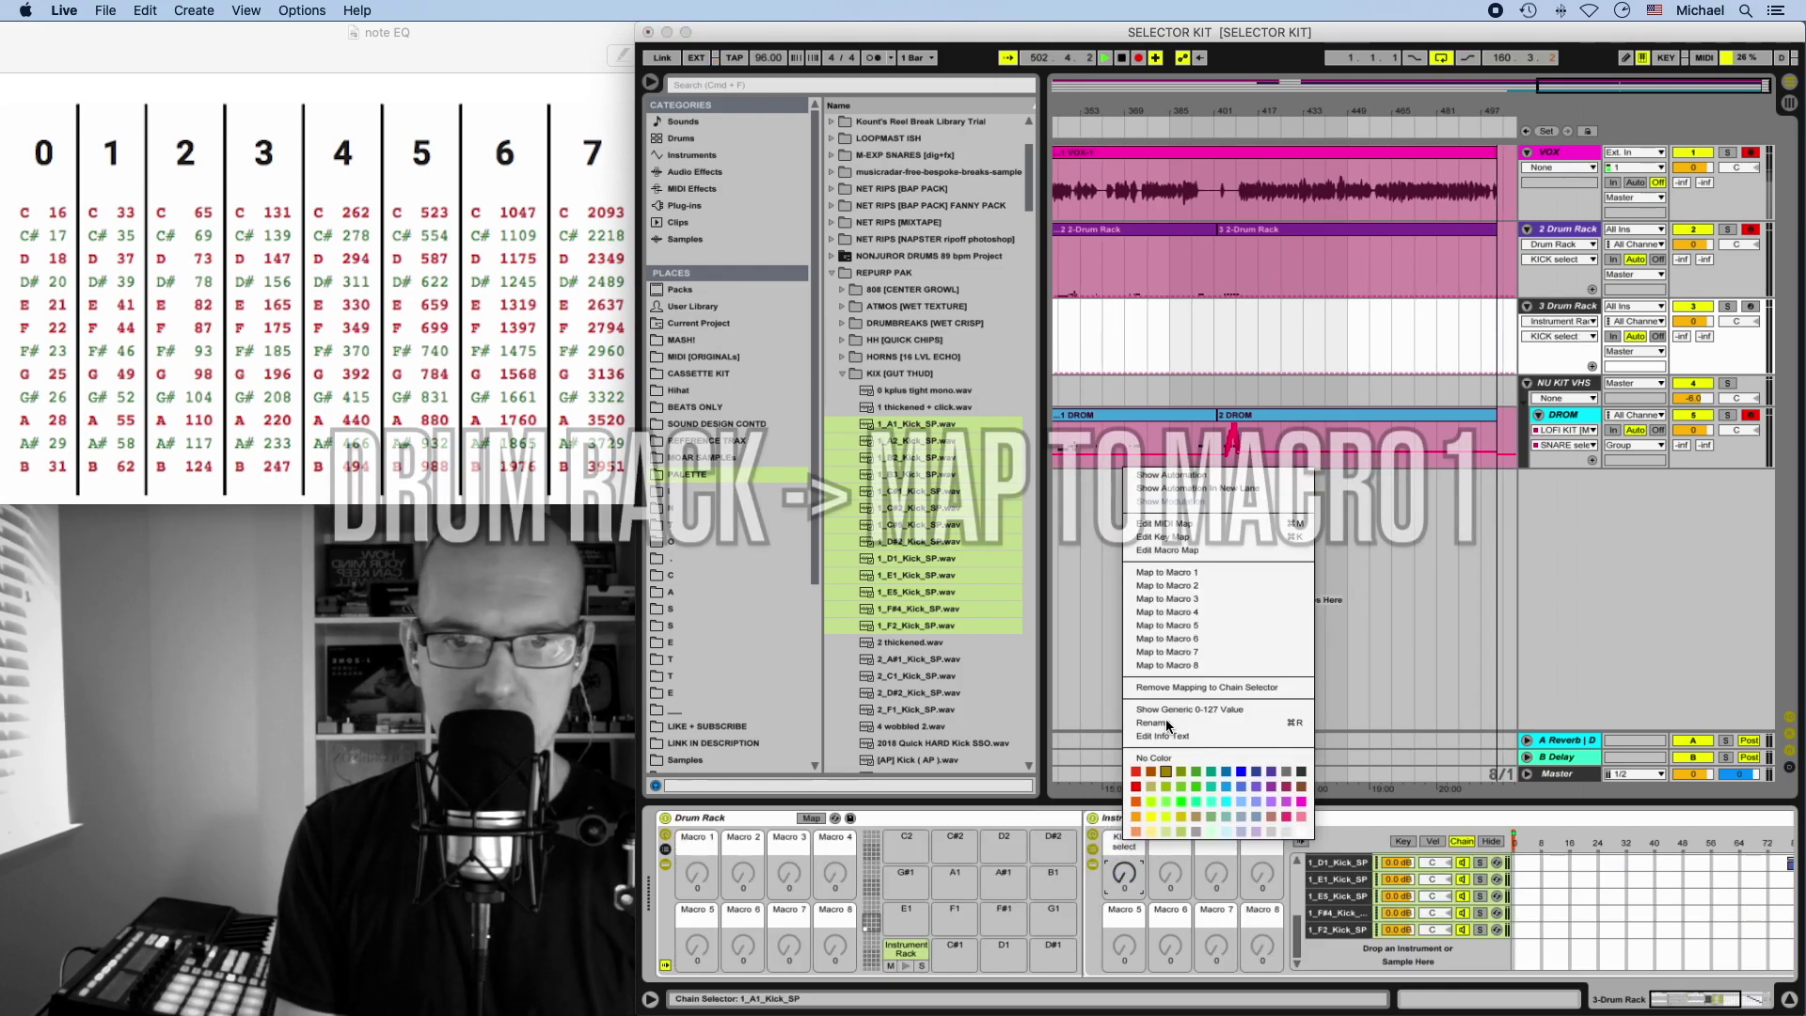
{"action": "left_click", "coordinate": [1171, 582]}
{"action": "left_click", "coordinate": [1093, 833]}
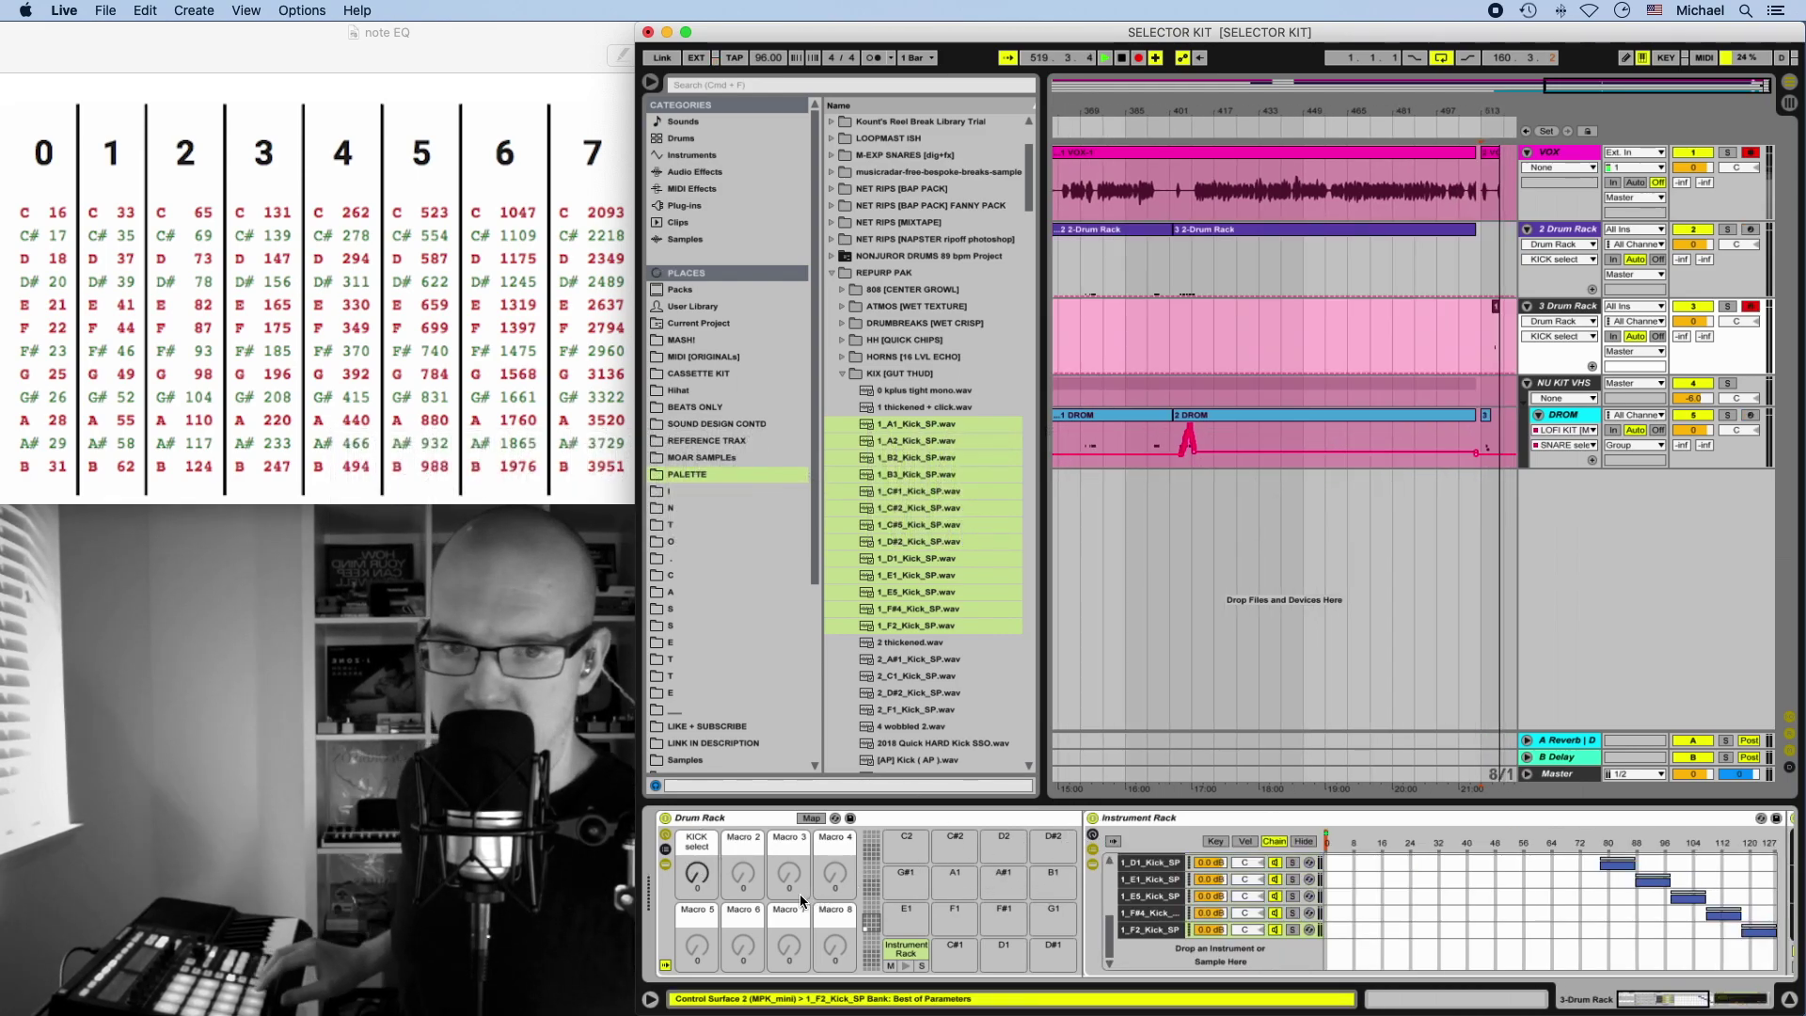
{"action": "left_click_drag", "start_coordinate": [697, 874], "coordinate": [697, 836]}
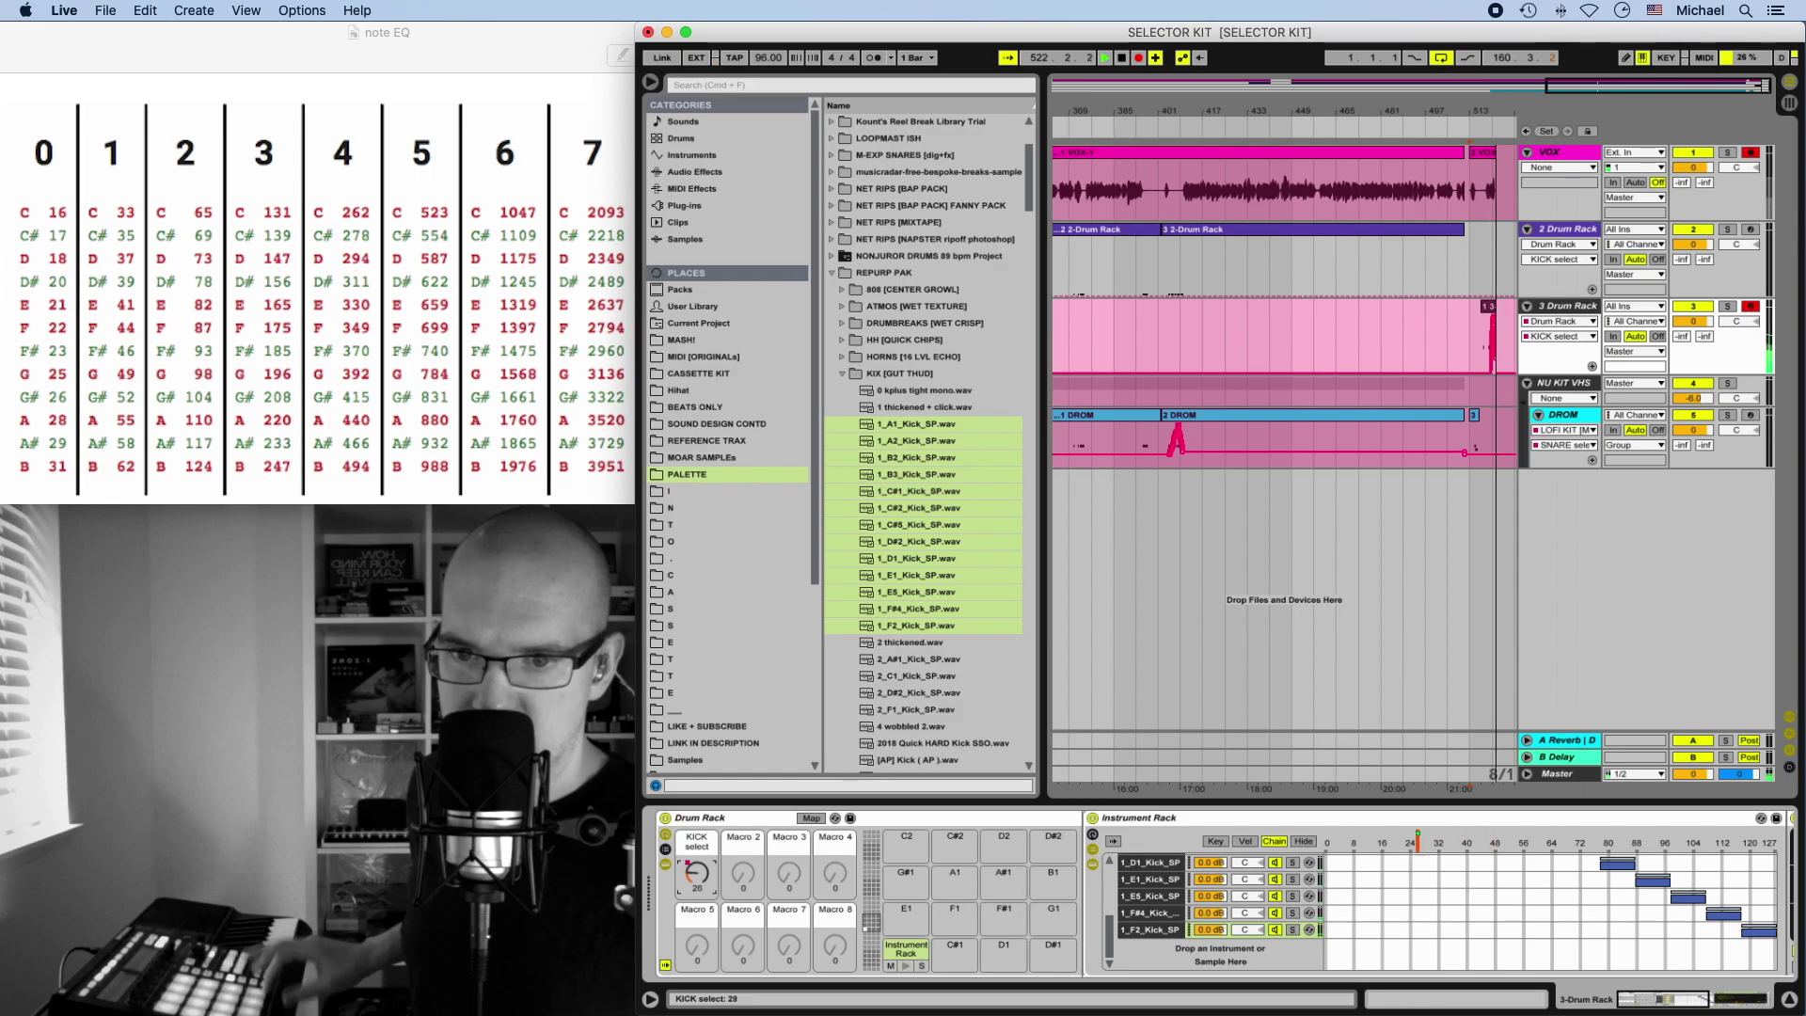
- Add the Note Length and Velocity MIDI effects before the Drum Rack and set Velocity's Out Low to 127
{"action": "left_click", "coordinate": [692, 187]}
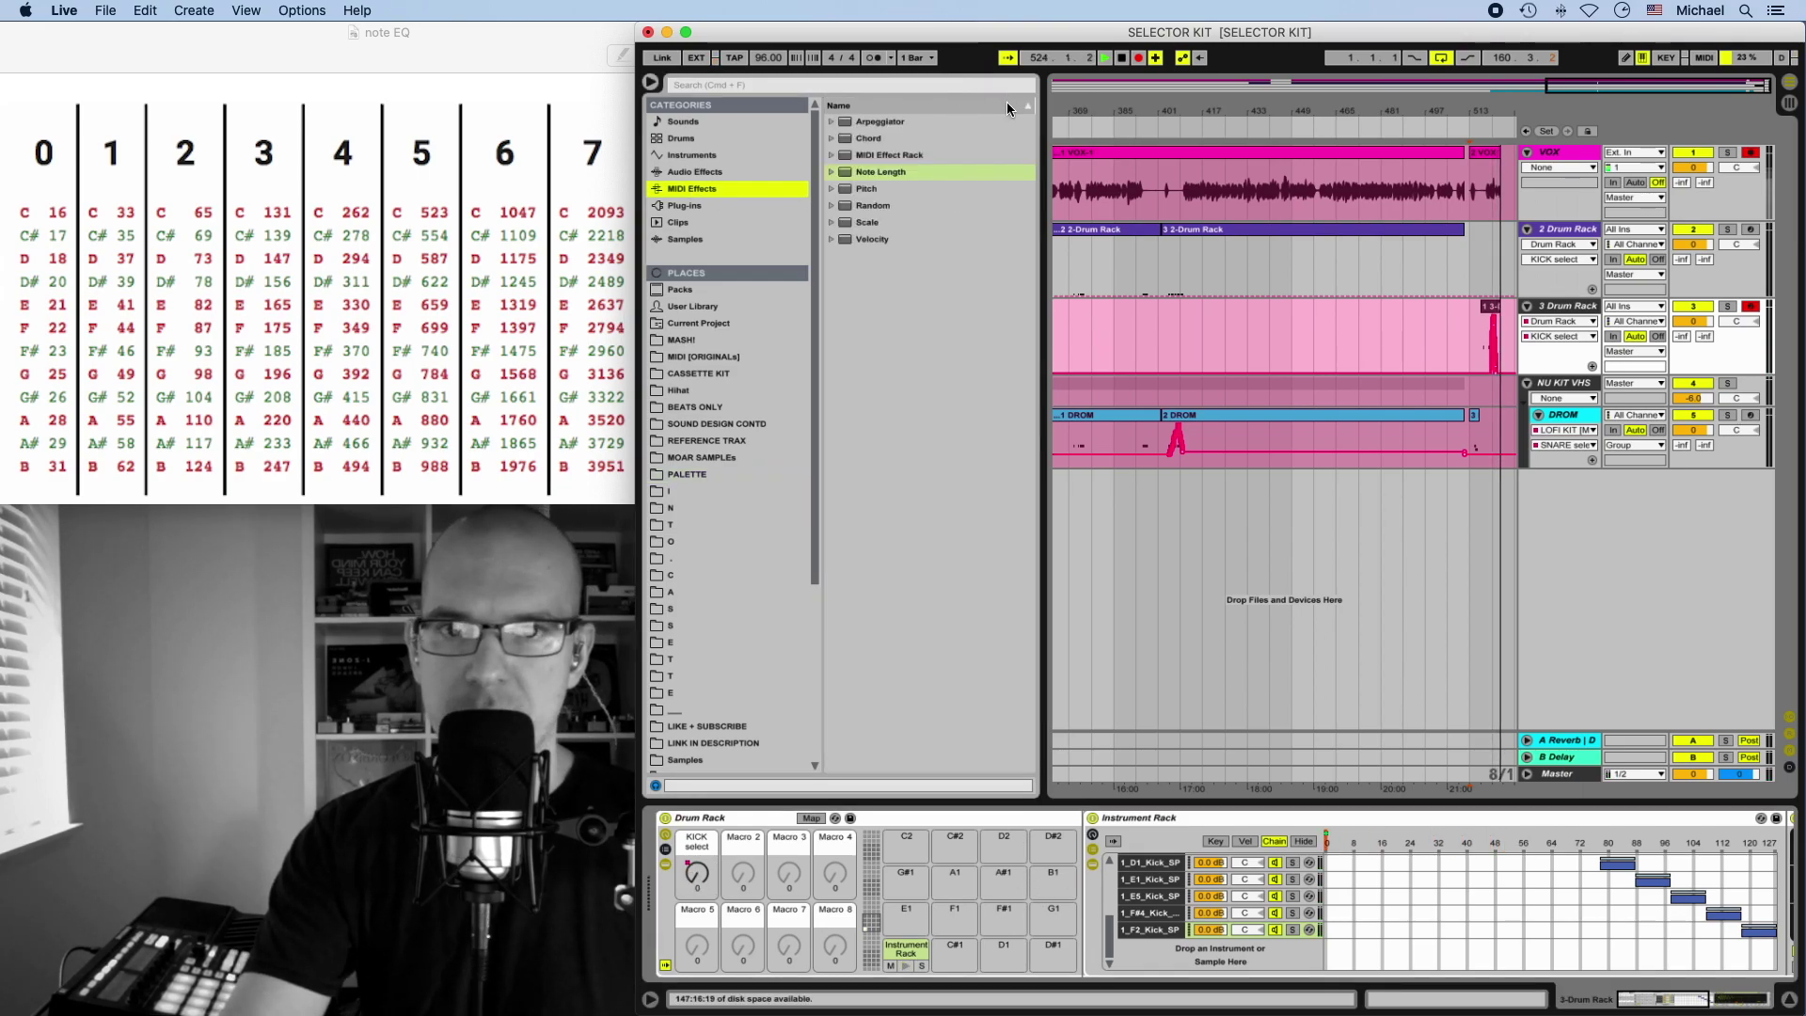
{"action": "double_click", "coordinate": [906, 173]}
{"action": "left_click", "coordinate": [888, 240]}
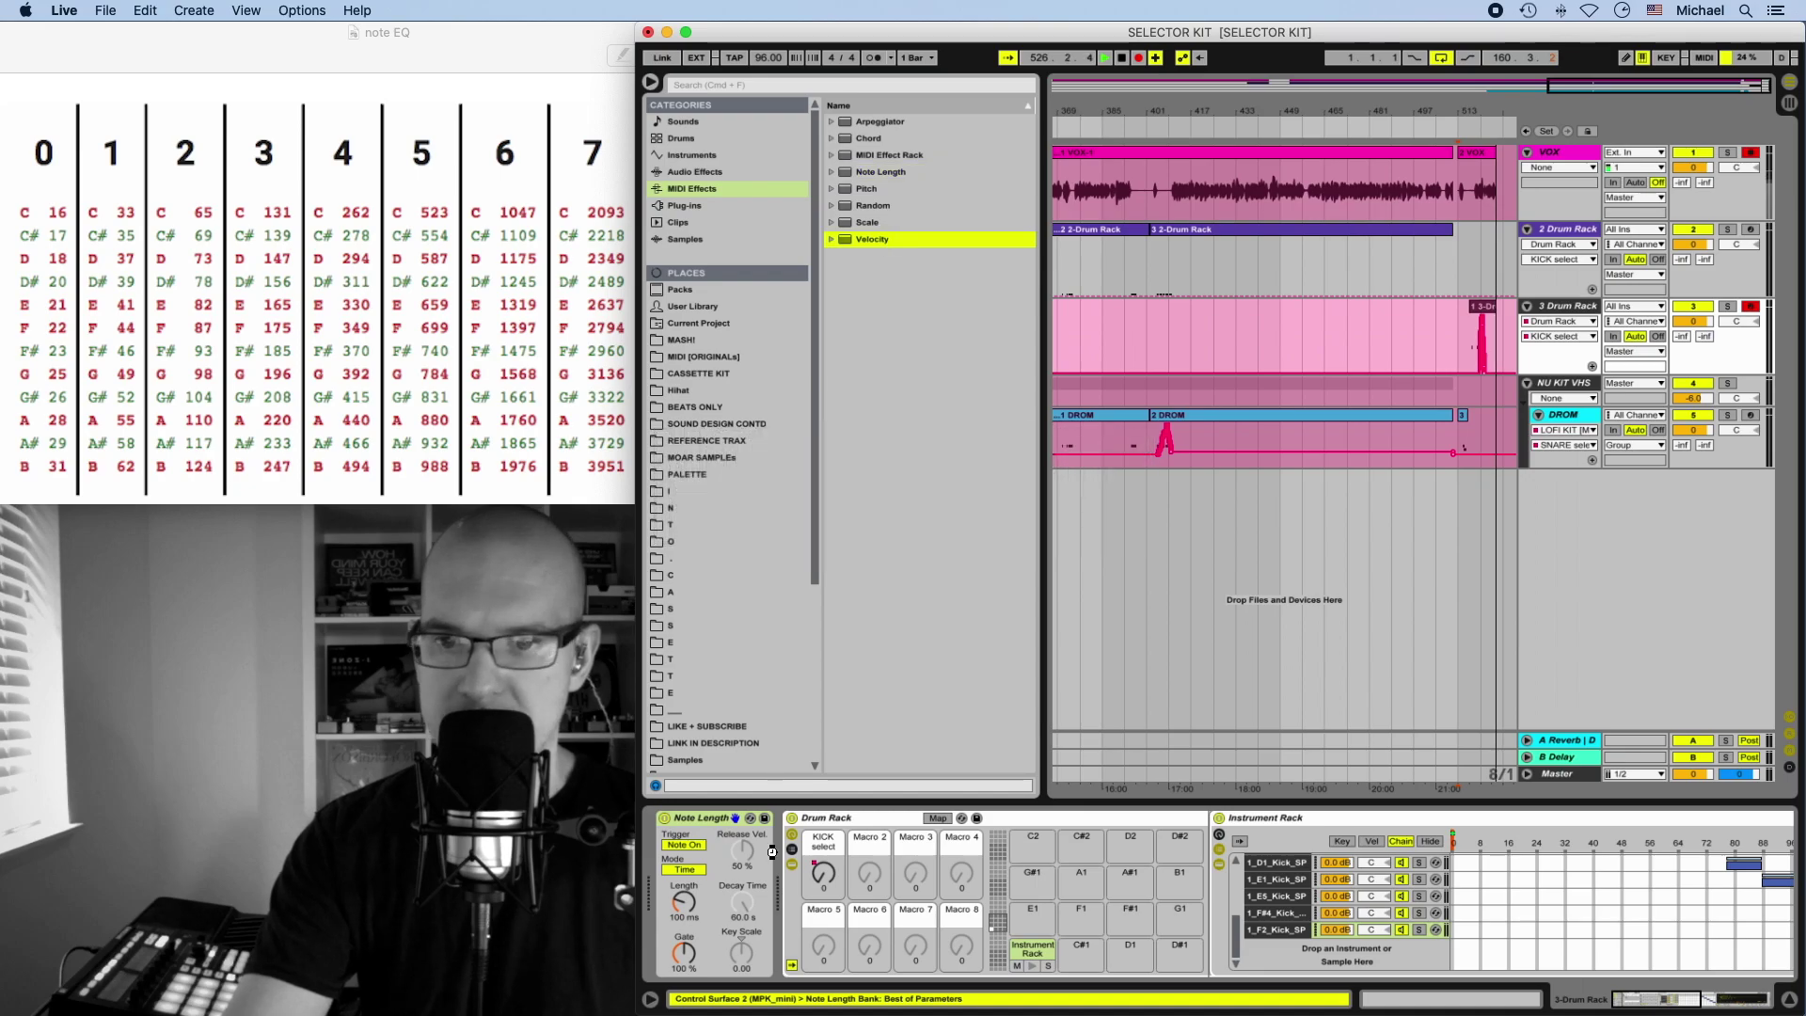
{"action": "left_click_drag", "start_coordinate": [774, 857], "coordinate": [779, 857]}
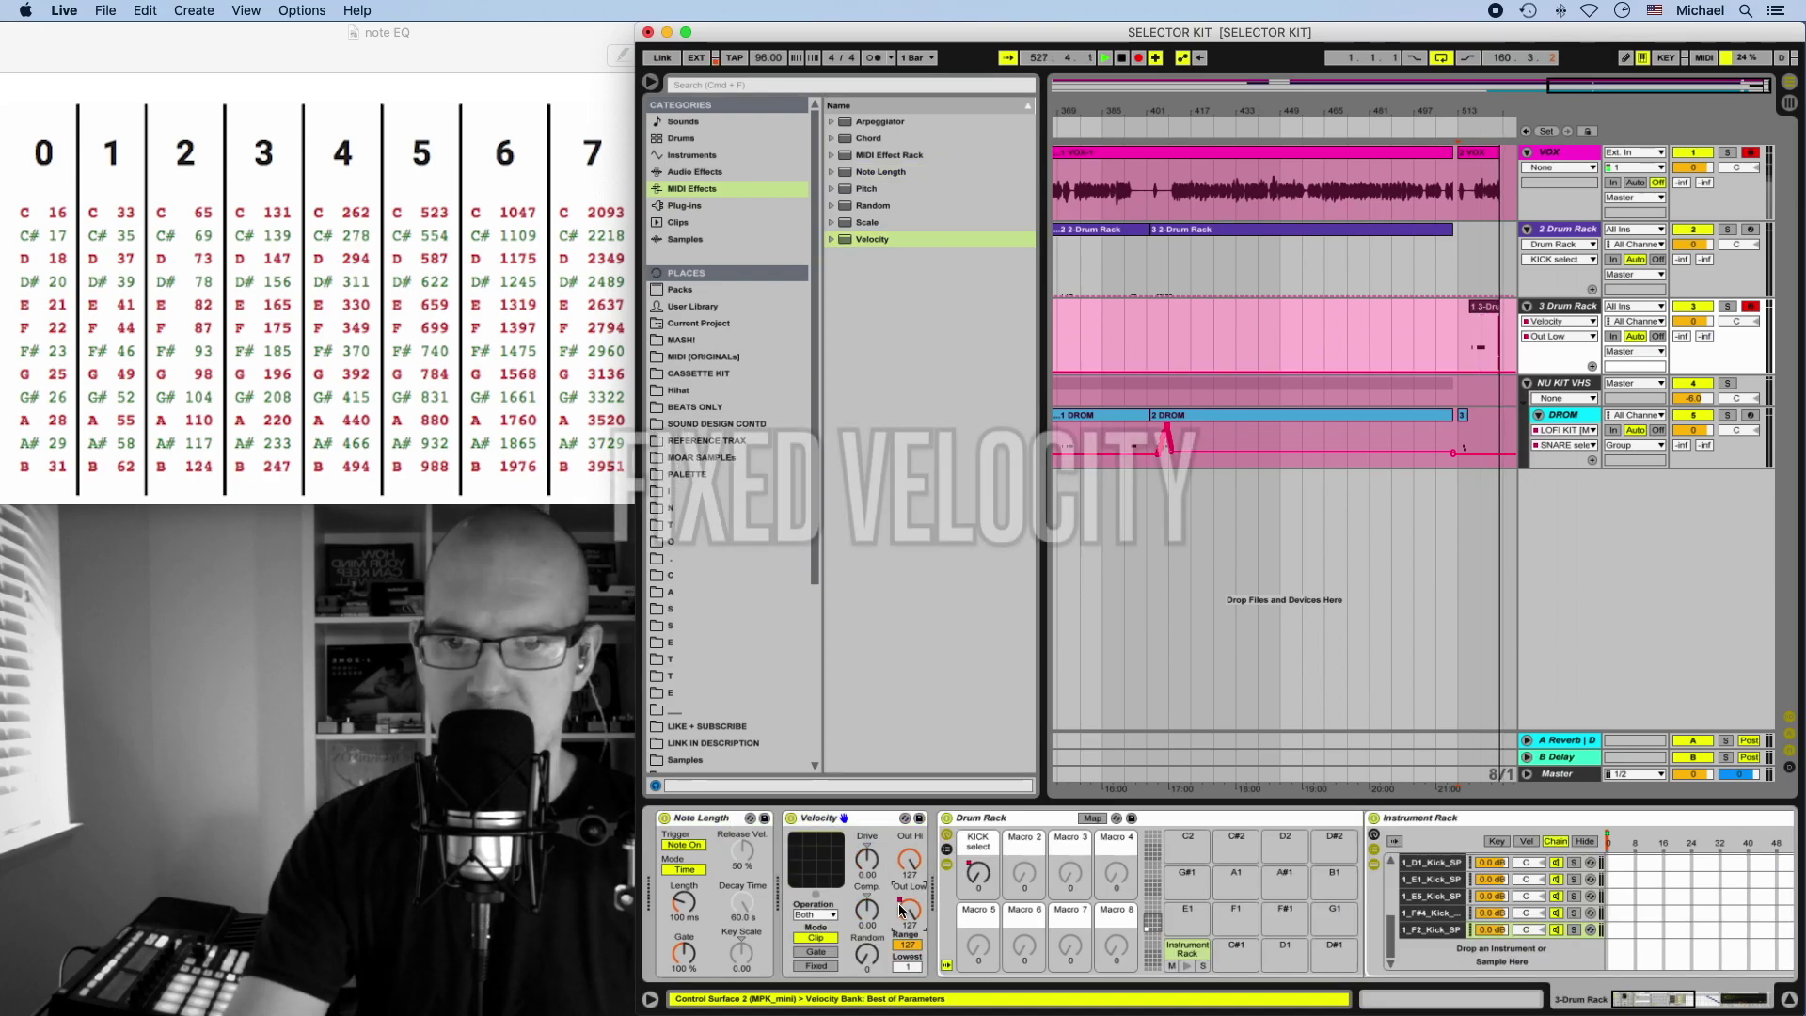
- Move the Velocity effect ahead of Note Length and sweep KICK select to audition the kicks
{"action": "left_click", "coordinate": [866, 825]}
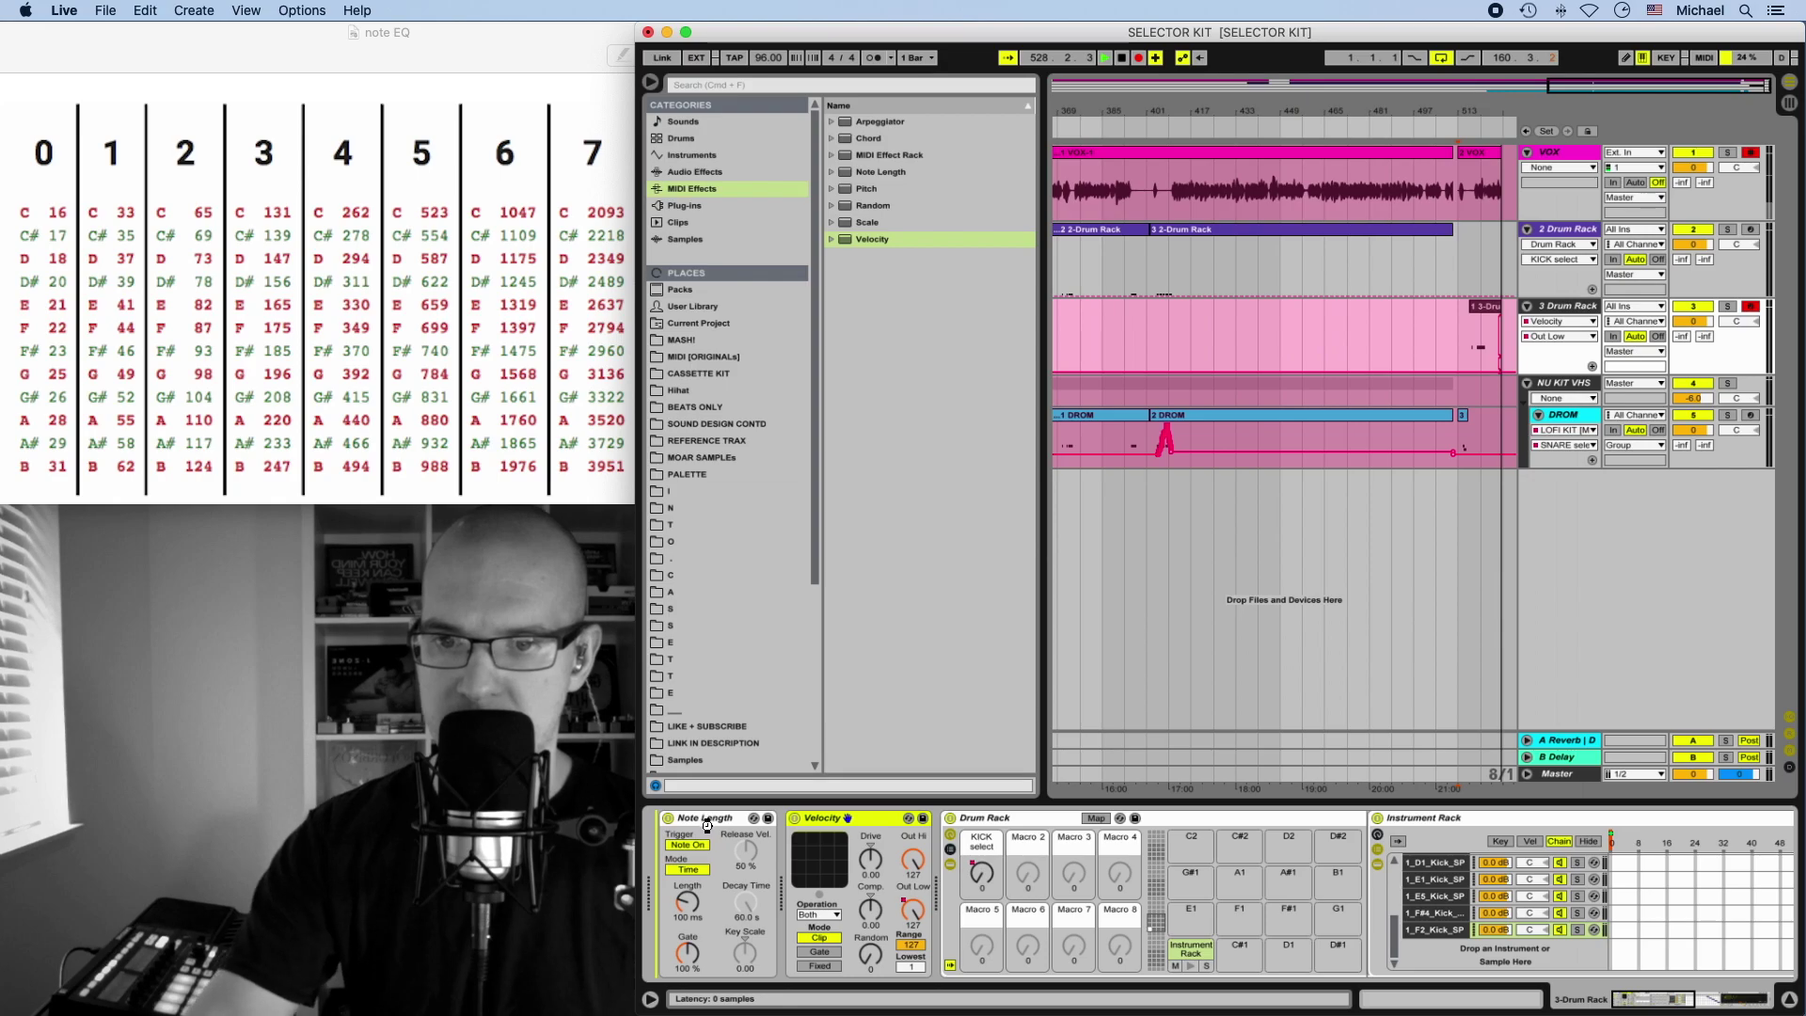
{"action": "left_click_drag", "start_coordinate": [707, 824], "coordinate": [701, 830]}
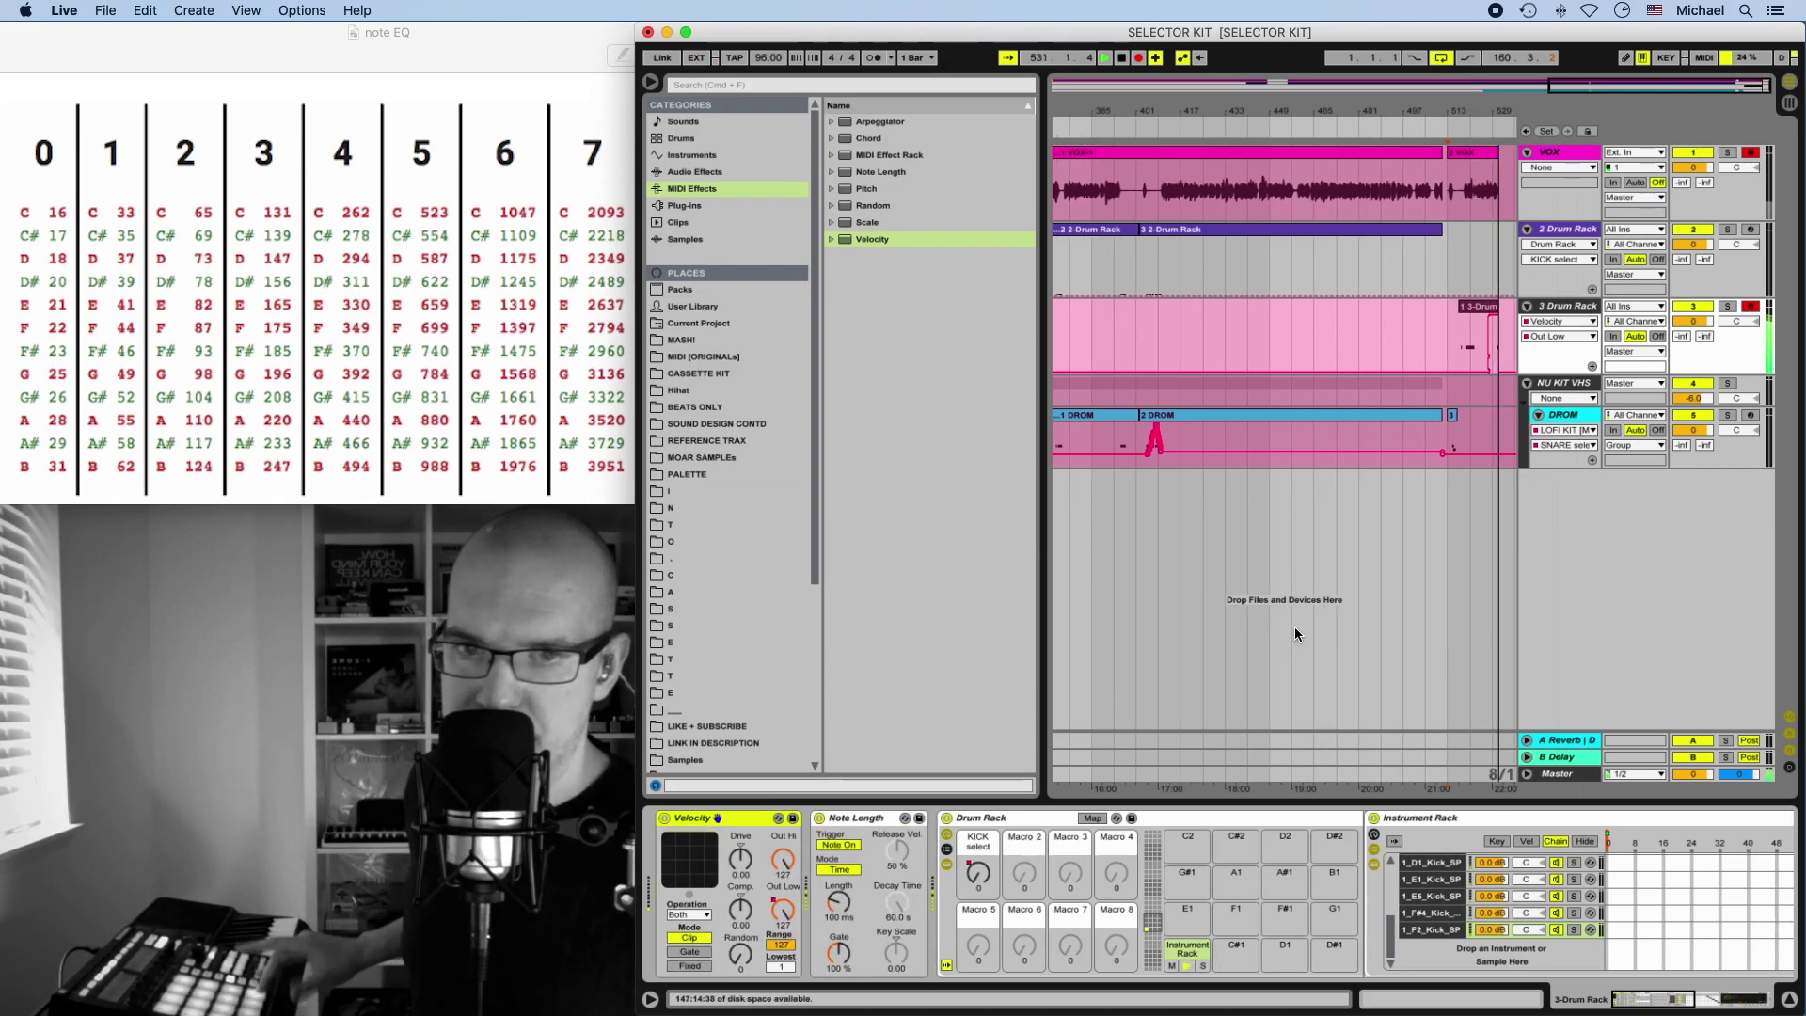
{"action": "mouse_move", "coordinate": [978, 873]}
{"action": "left_mouse_down"}
{"action": "mouse_move", "coordinate": [978, 827]}
{"action": "mouse_move", "coordinate": [978, 922]}
{"action": "left_mouse_up"}
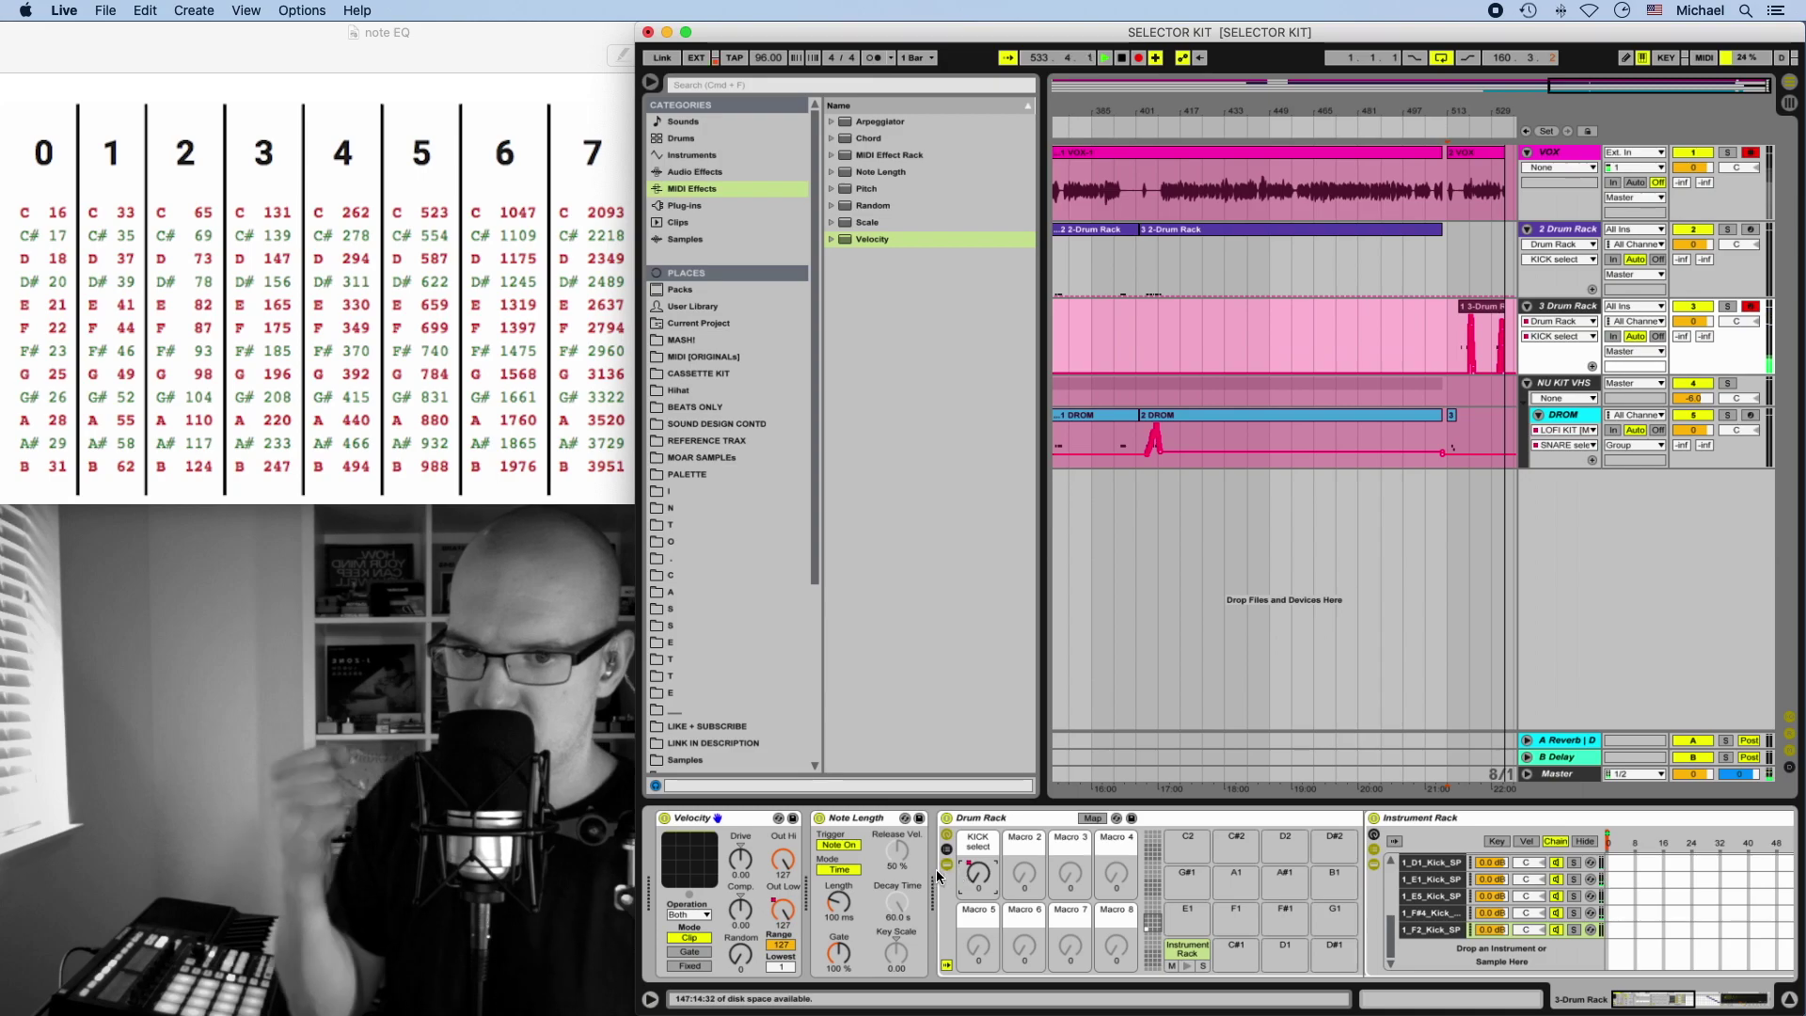
- Rename the Velocity effect FIXED VEL, collapse it, and toggle its on/off state
{"action": "left_click", "coordinate": [704, 815]}
{"action": "key", "text": "super+r"}
{"action": "type", "text": "FIXED VEL"}
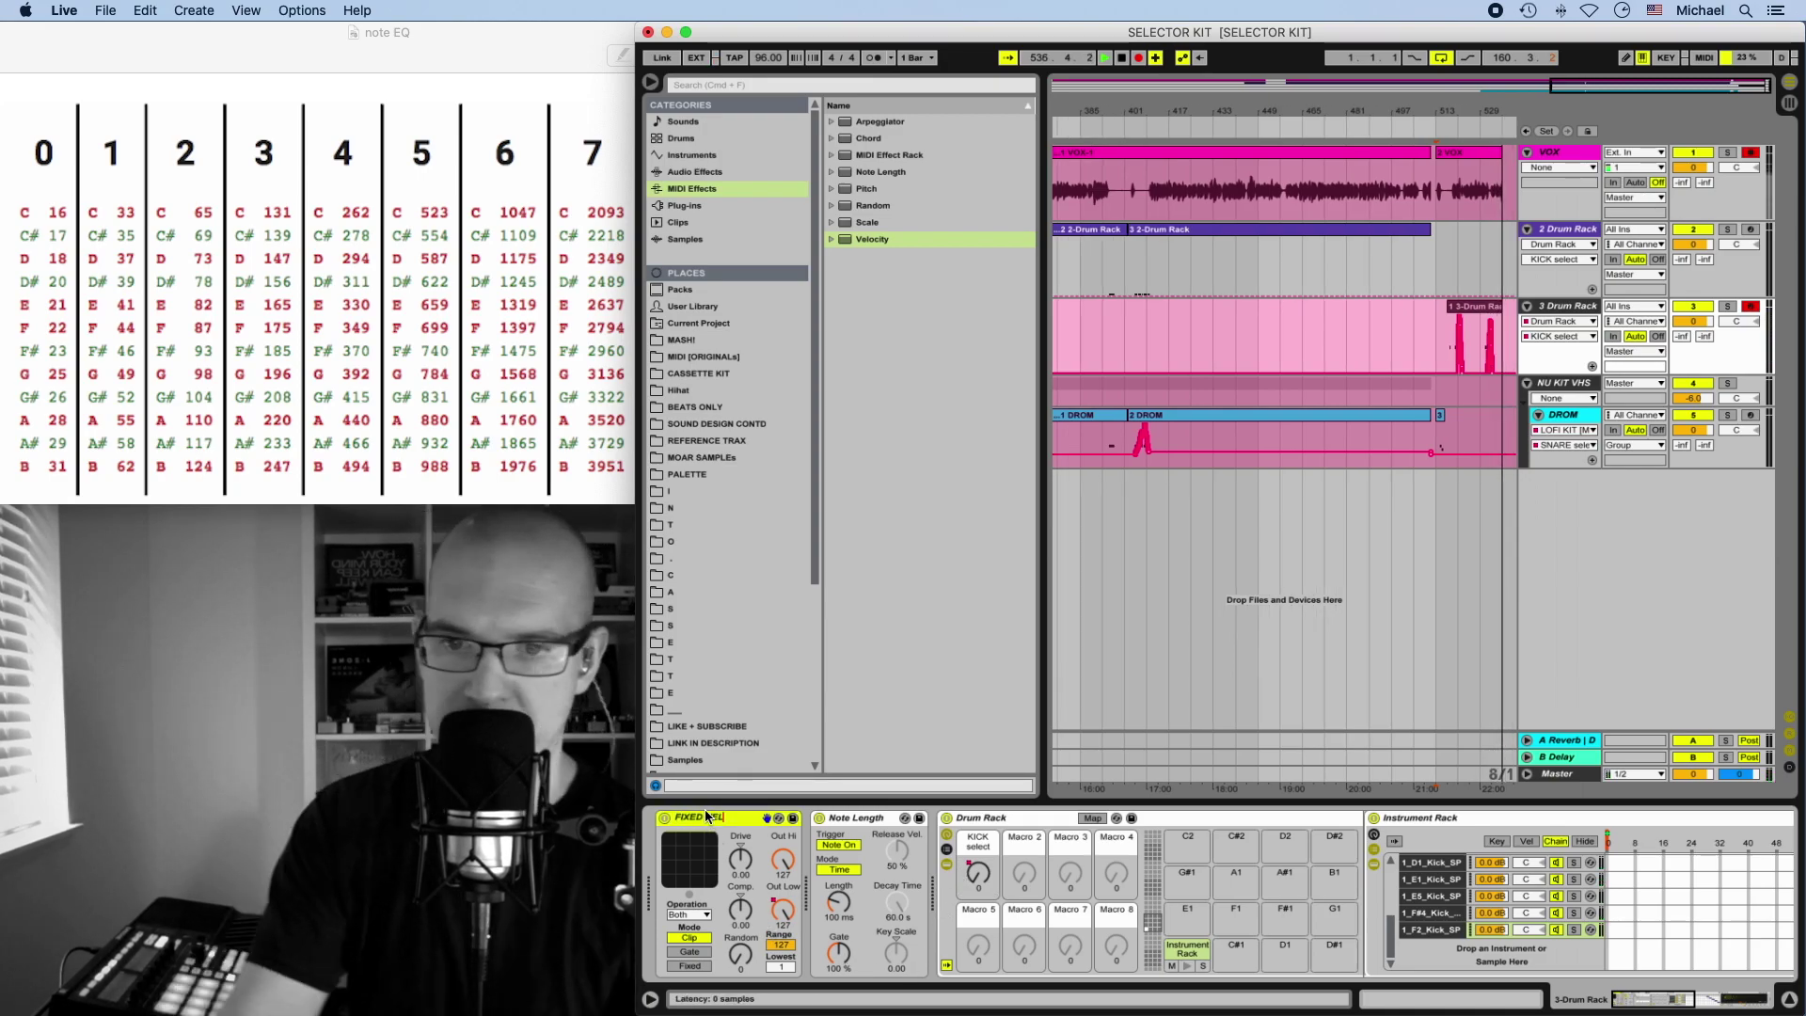
{"action": "key", "text": "Return"}
{"action": "double_click", "coordinate": [706, 817]}
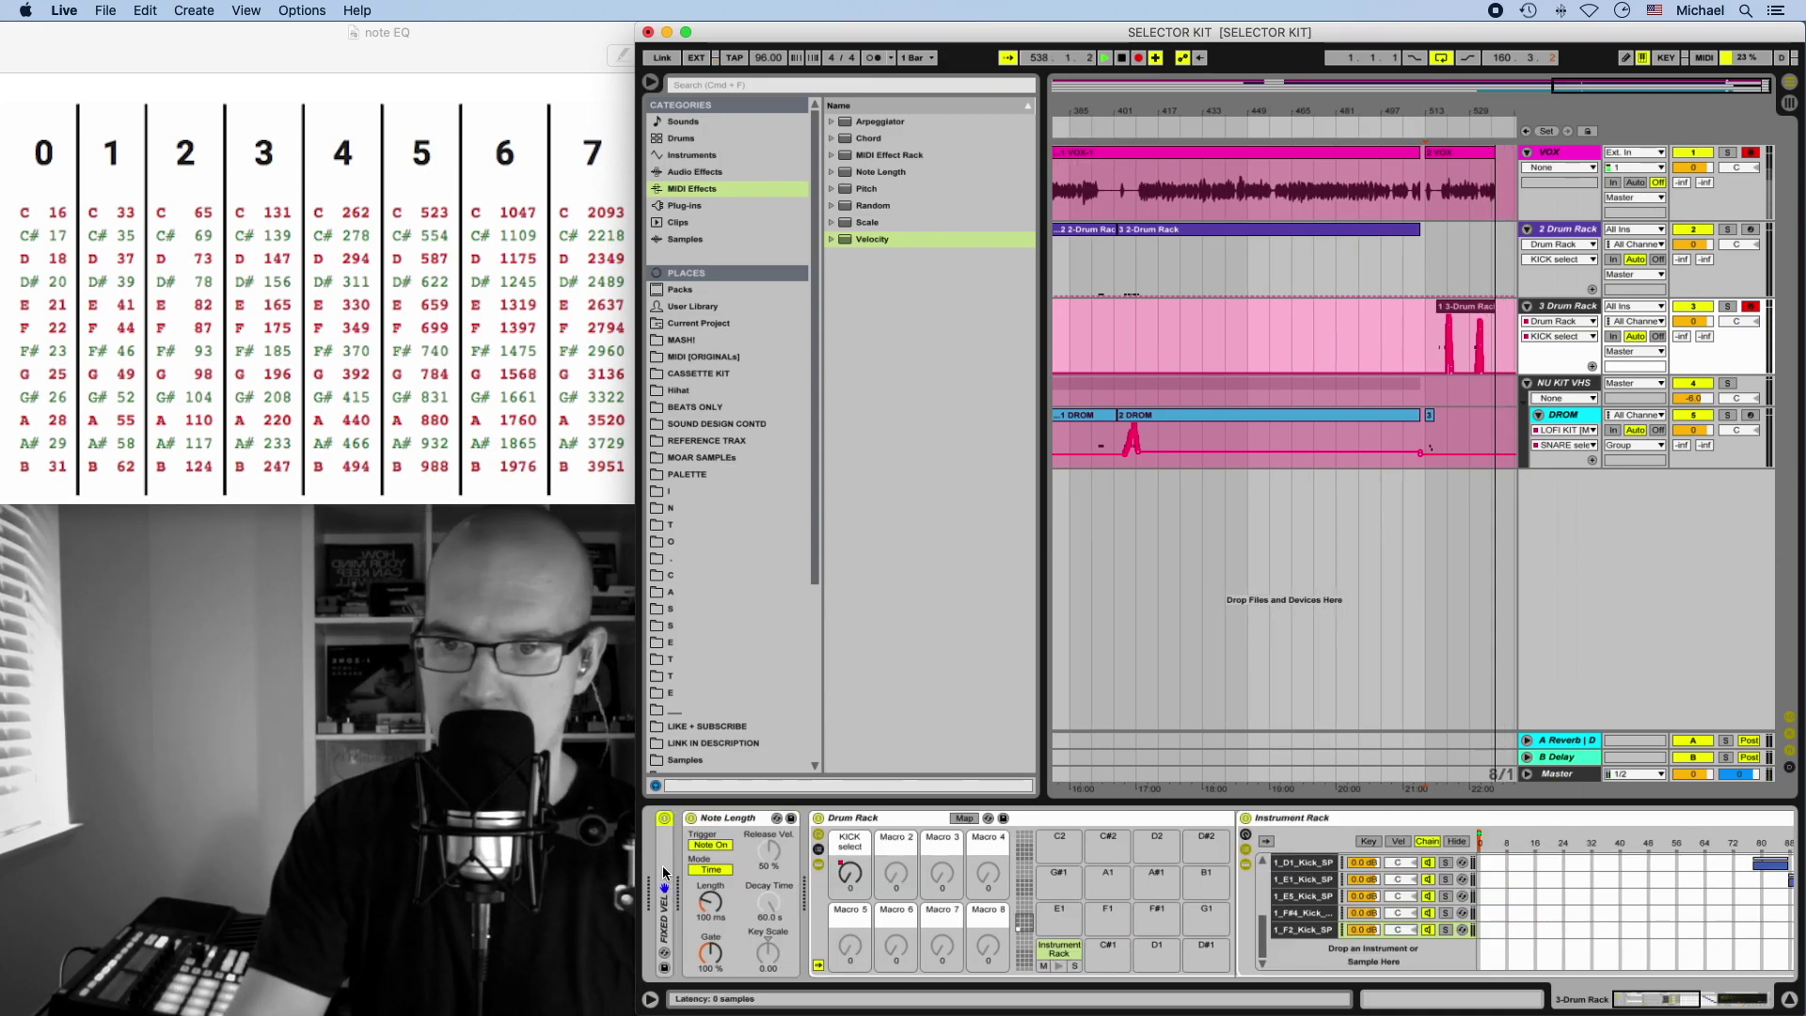
{"action": "left_click", "coordinate": [665, 818]}
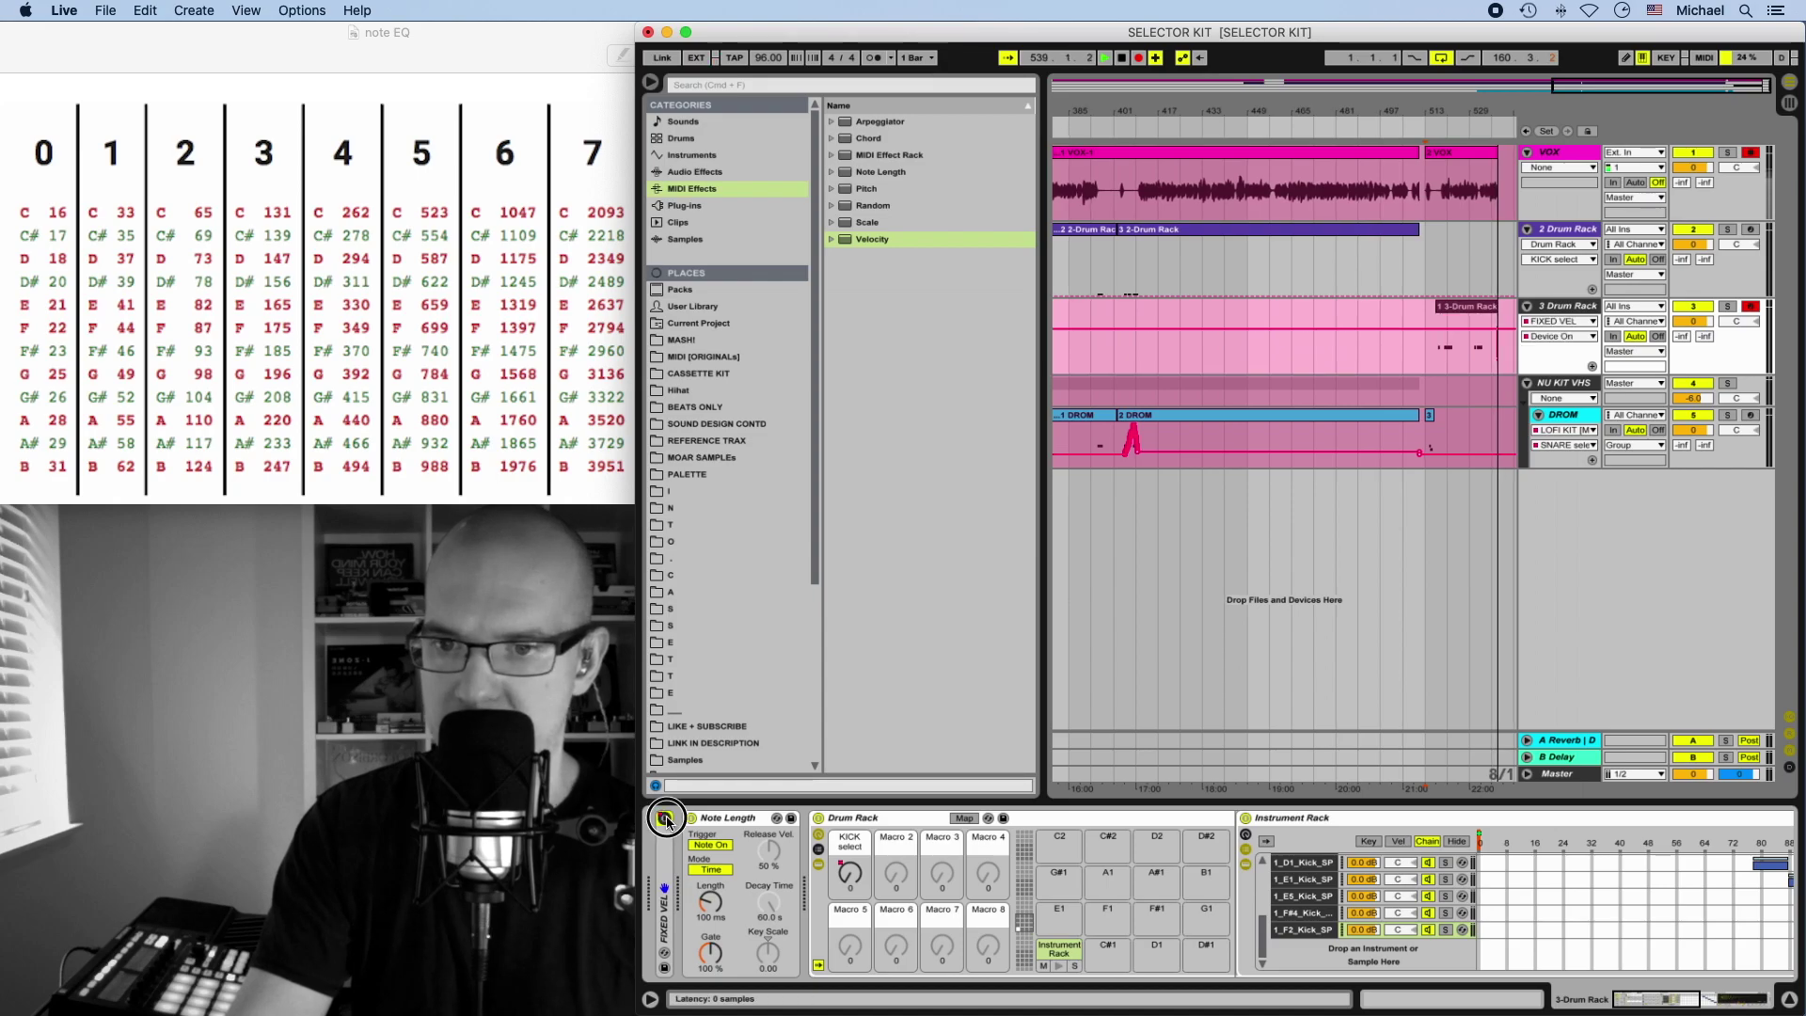
- Switch the Note Length effect to Sync mode and set its length to 1/4
{"action": "left_click", "coordinate": [724, 870]}
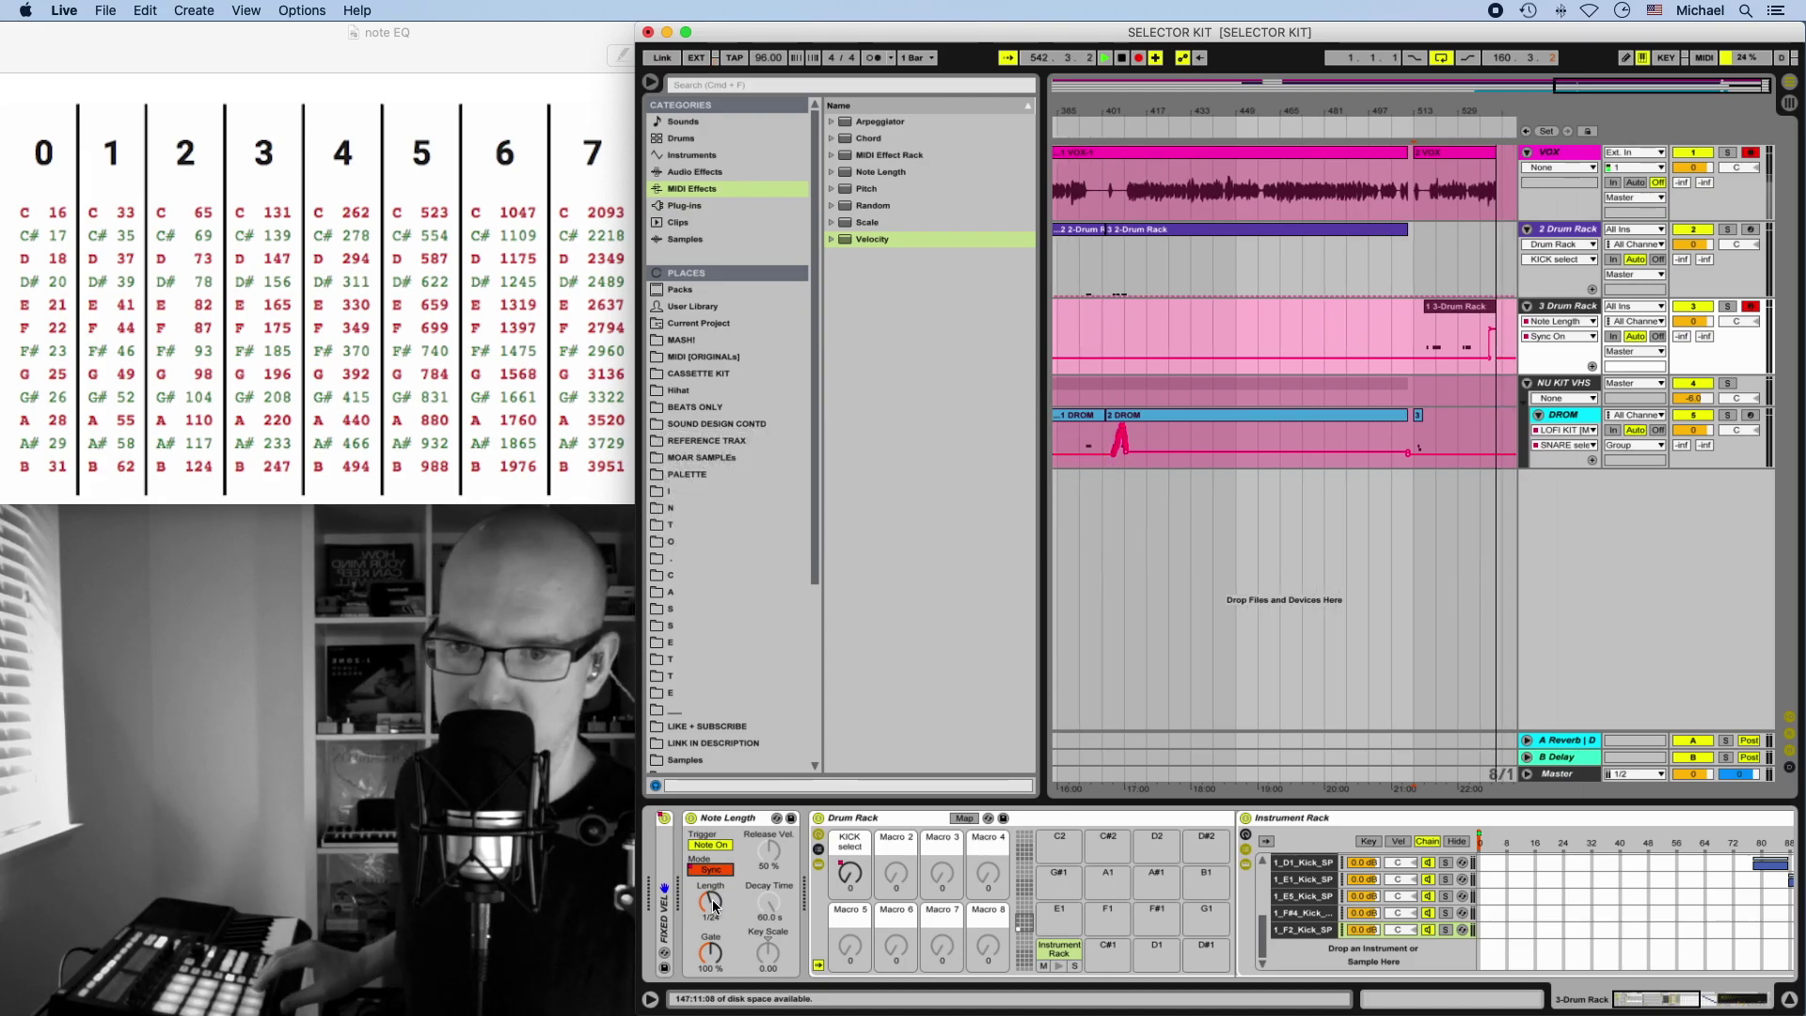
{"action": "left_click_drag", "start_coordinate": [713, 899], "coordinate": [713, 874]}
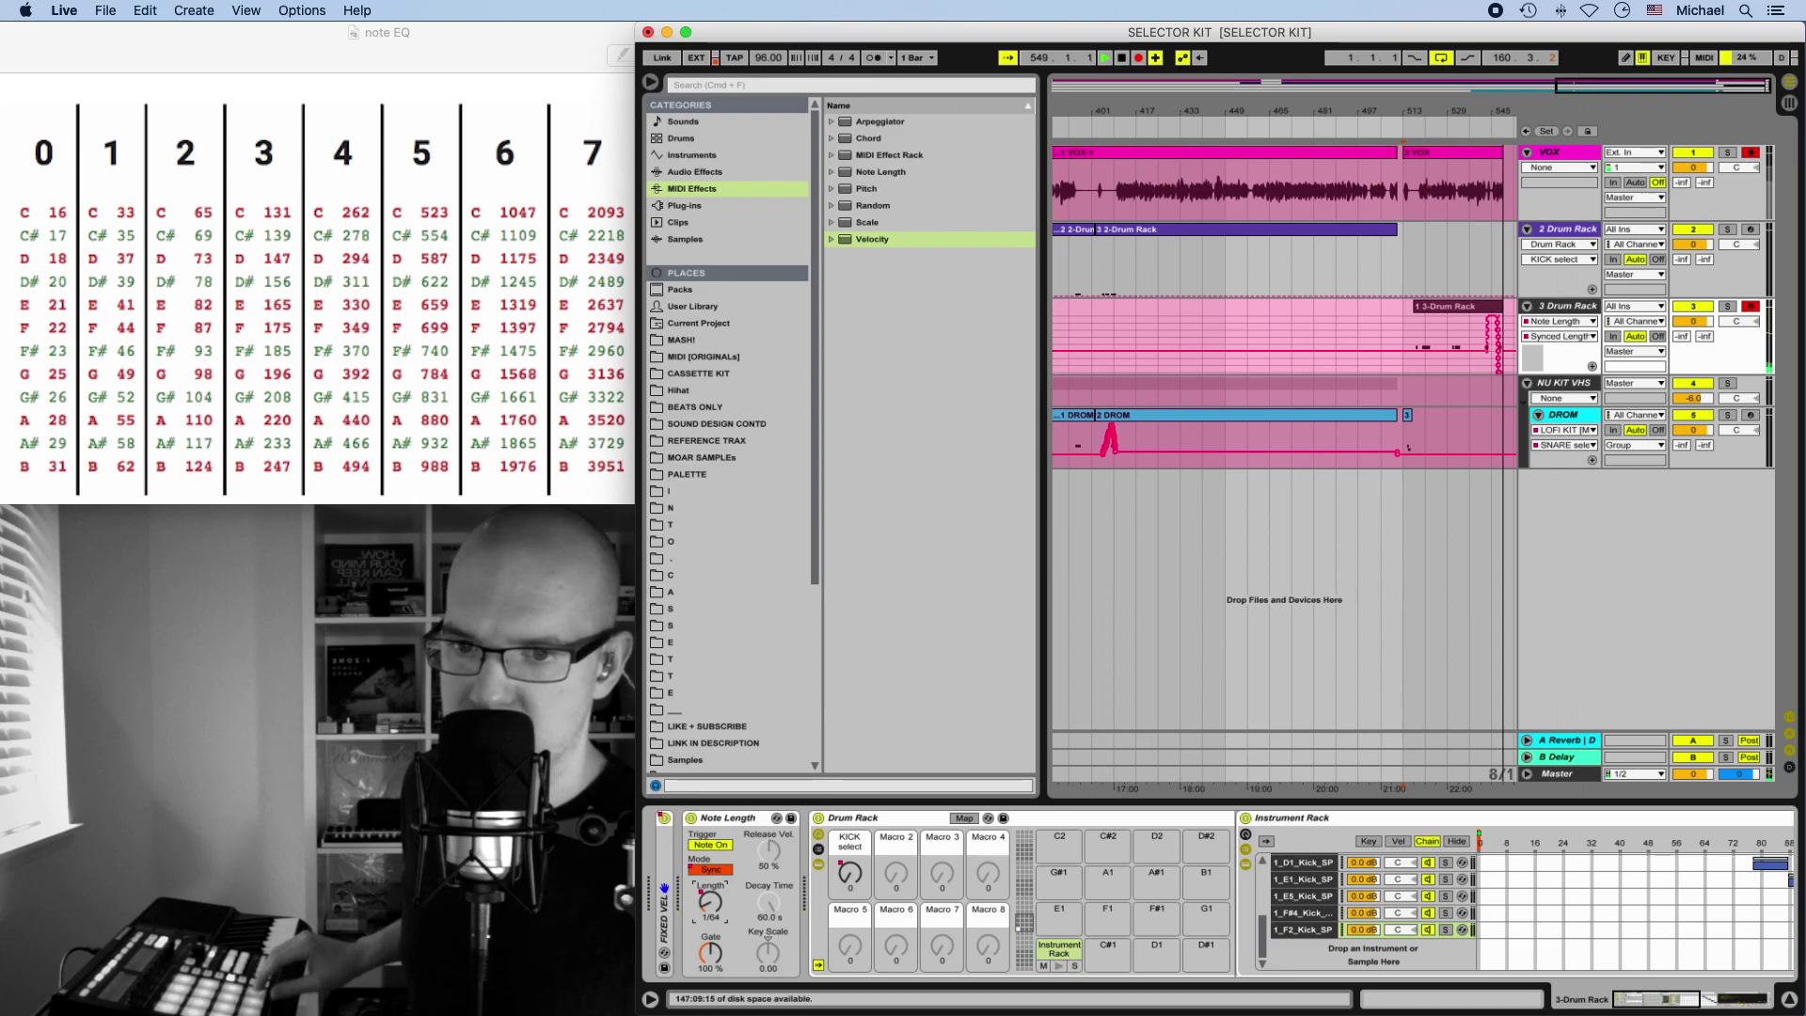
- Switch the Note Length effect to Time mode and sweep its length, settling on 79.4 ms
{"action": "left_click", "coordinate": [721, 873]}
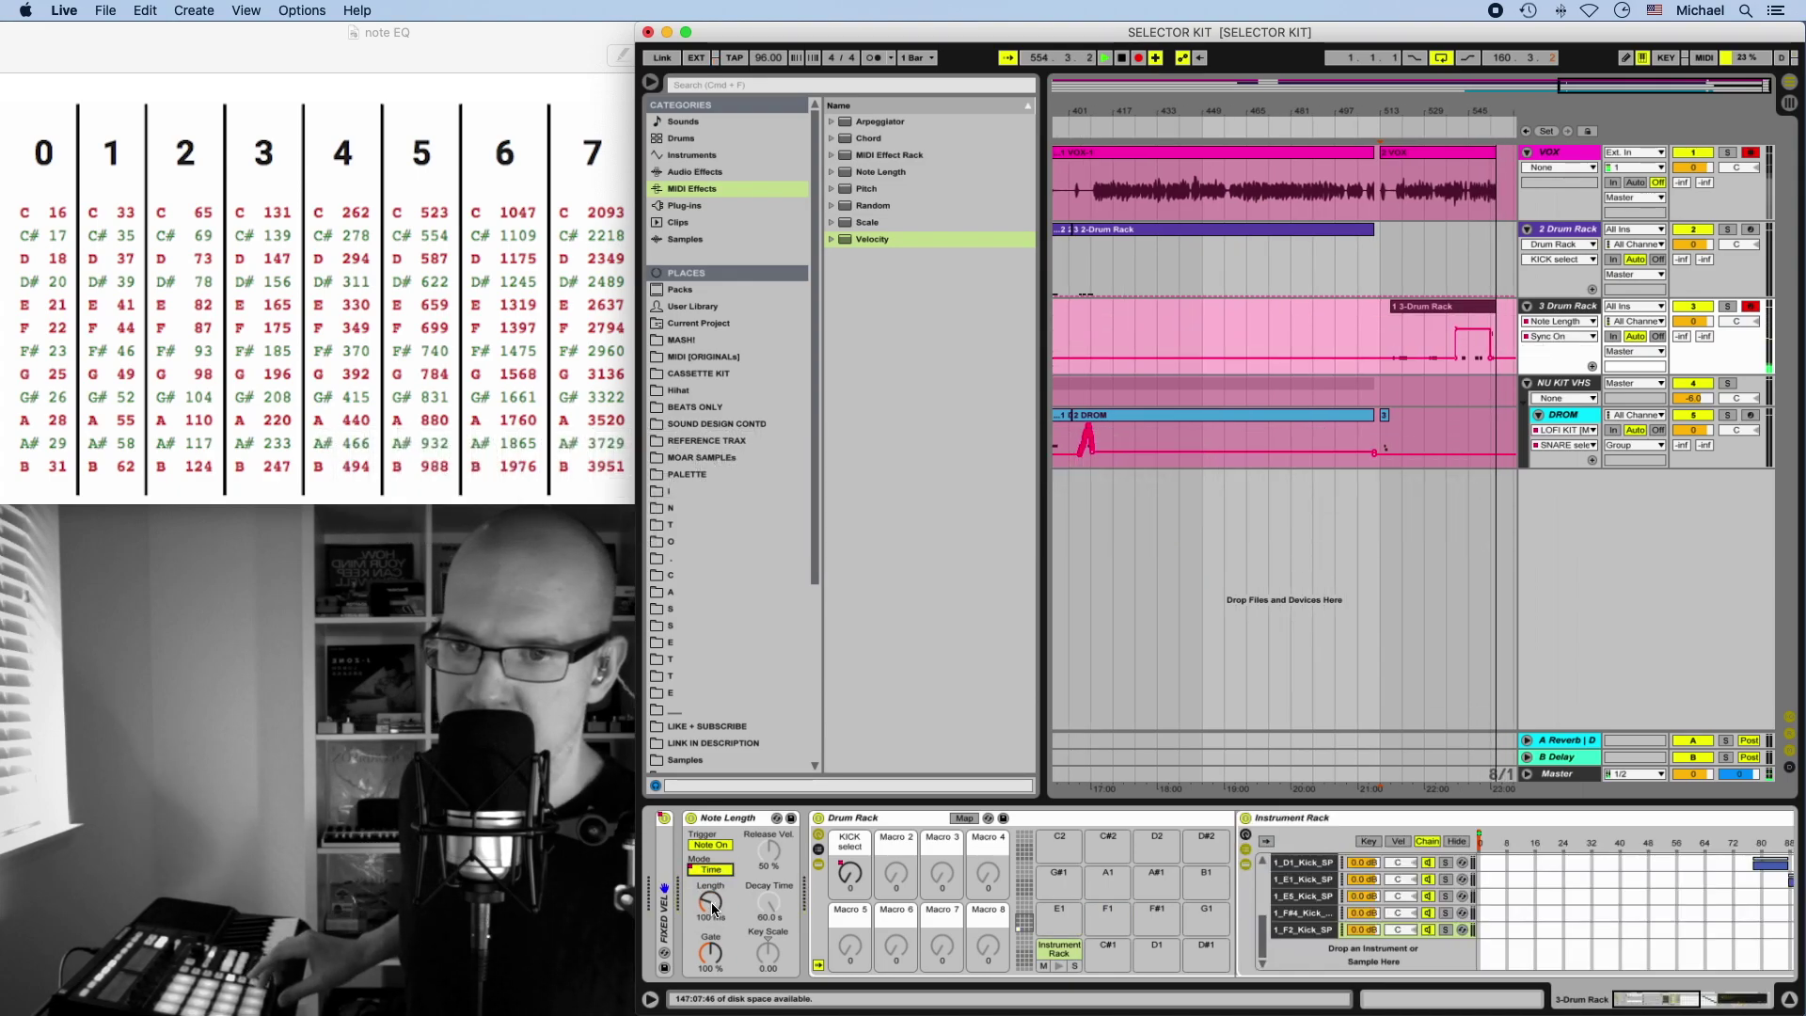
{"action": "left_click_drag", "start_coordinate": [712, 909], "coordinate": [710, 911]}
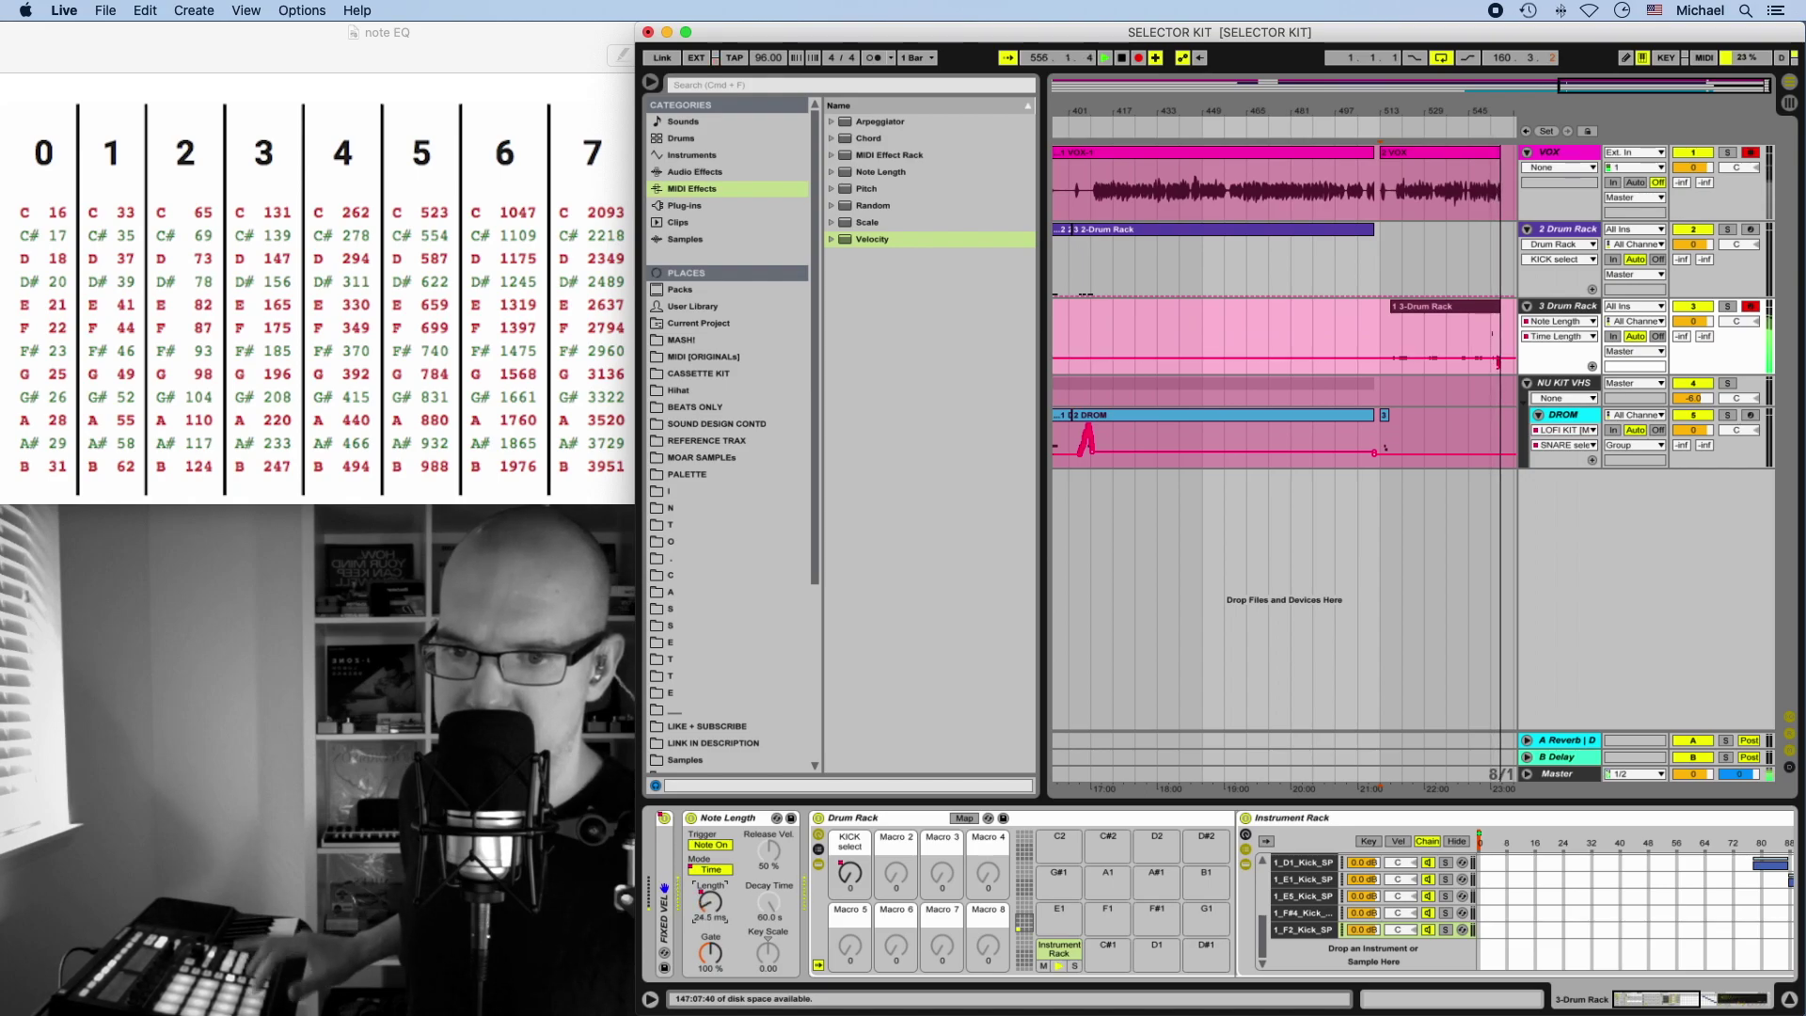
{"action": "left_click_drag", "start_coordinate": [711, 910], "coordinate": [710, 887]}
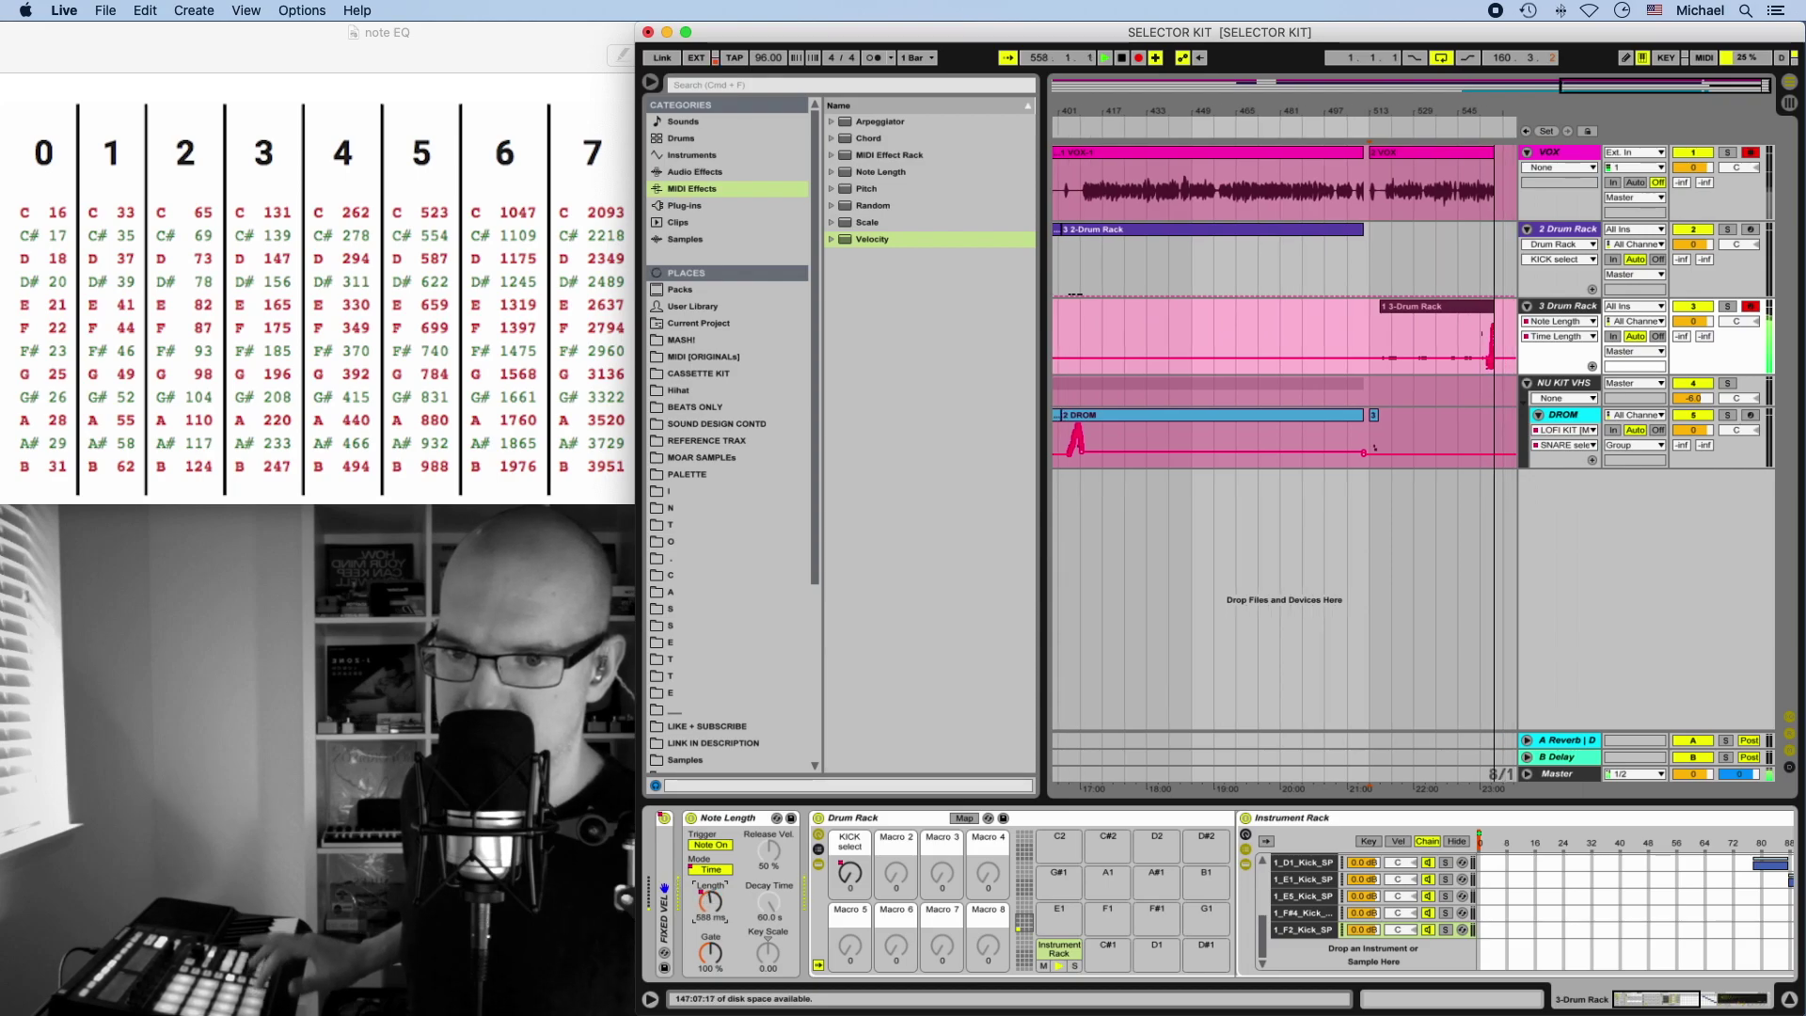
{"action": "scroll", "coordinate": [1019, 922], "scroll_direction": "right", "scroll_amount": 10}
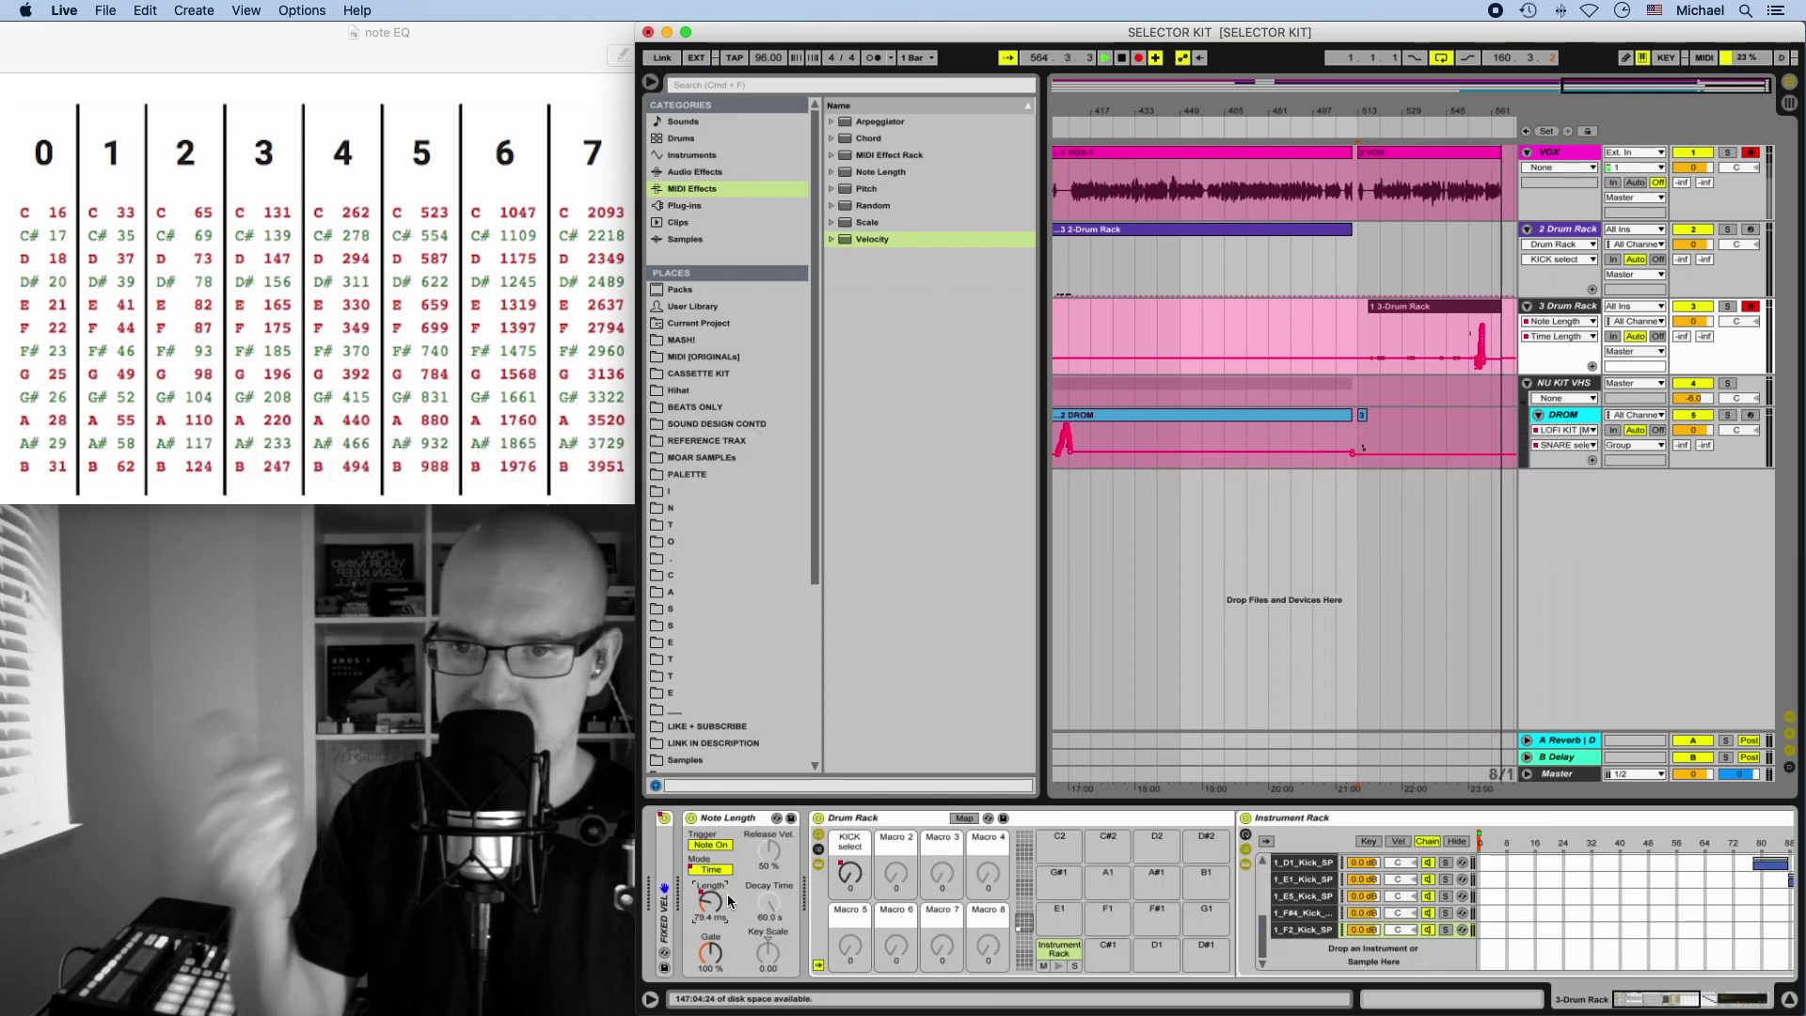
- Audition the kicks with the KICK select macro and examine the kick chains and their zones in the Instrument Rack
{"action": "left_click", "coordinate": [858, 874]}
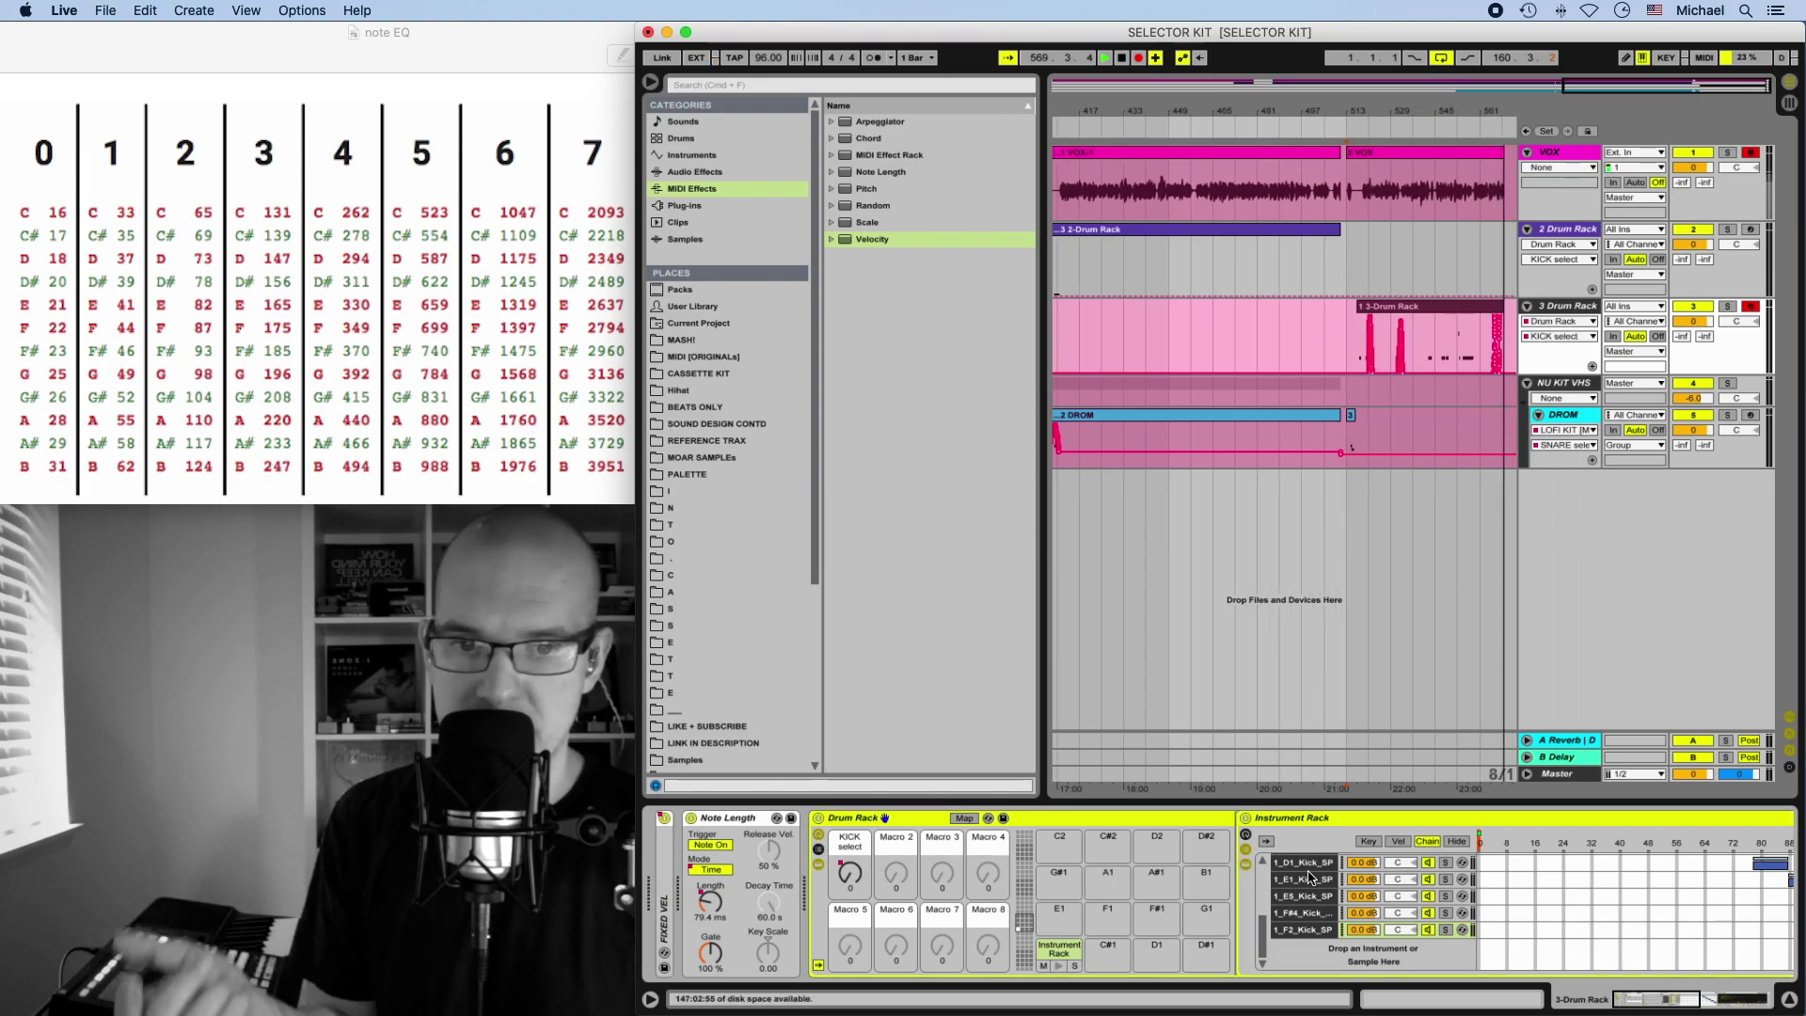
{"action": "left_click", "coordinate": [1315, 927]}
{"action": "scroll", "coordinate": [1318, 916], "scroll_direction": "right", "scroll_amount": 3}
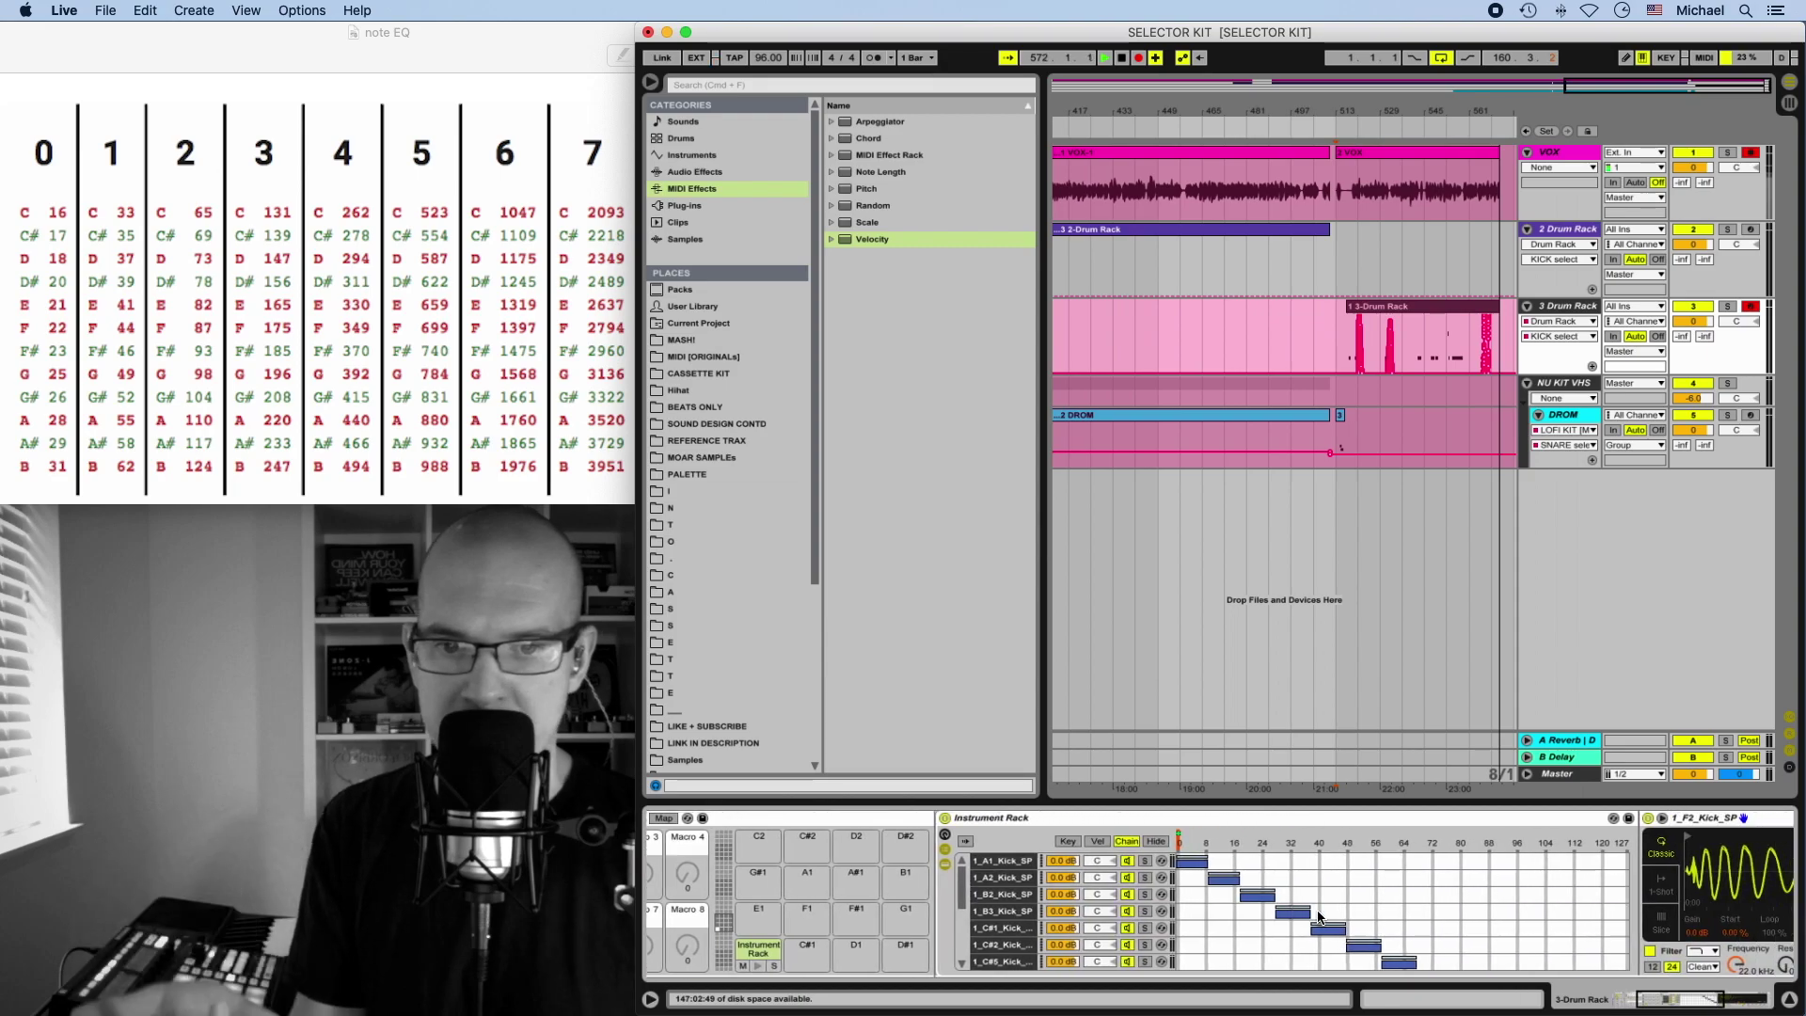
{"action": "scroll", "coordinate": [1221, 912], "scroll_direction": "left", "scroll_amount": 2}
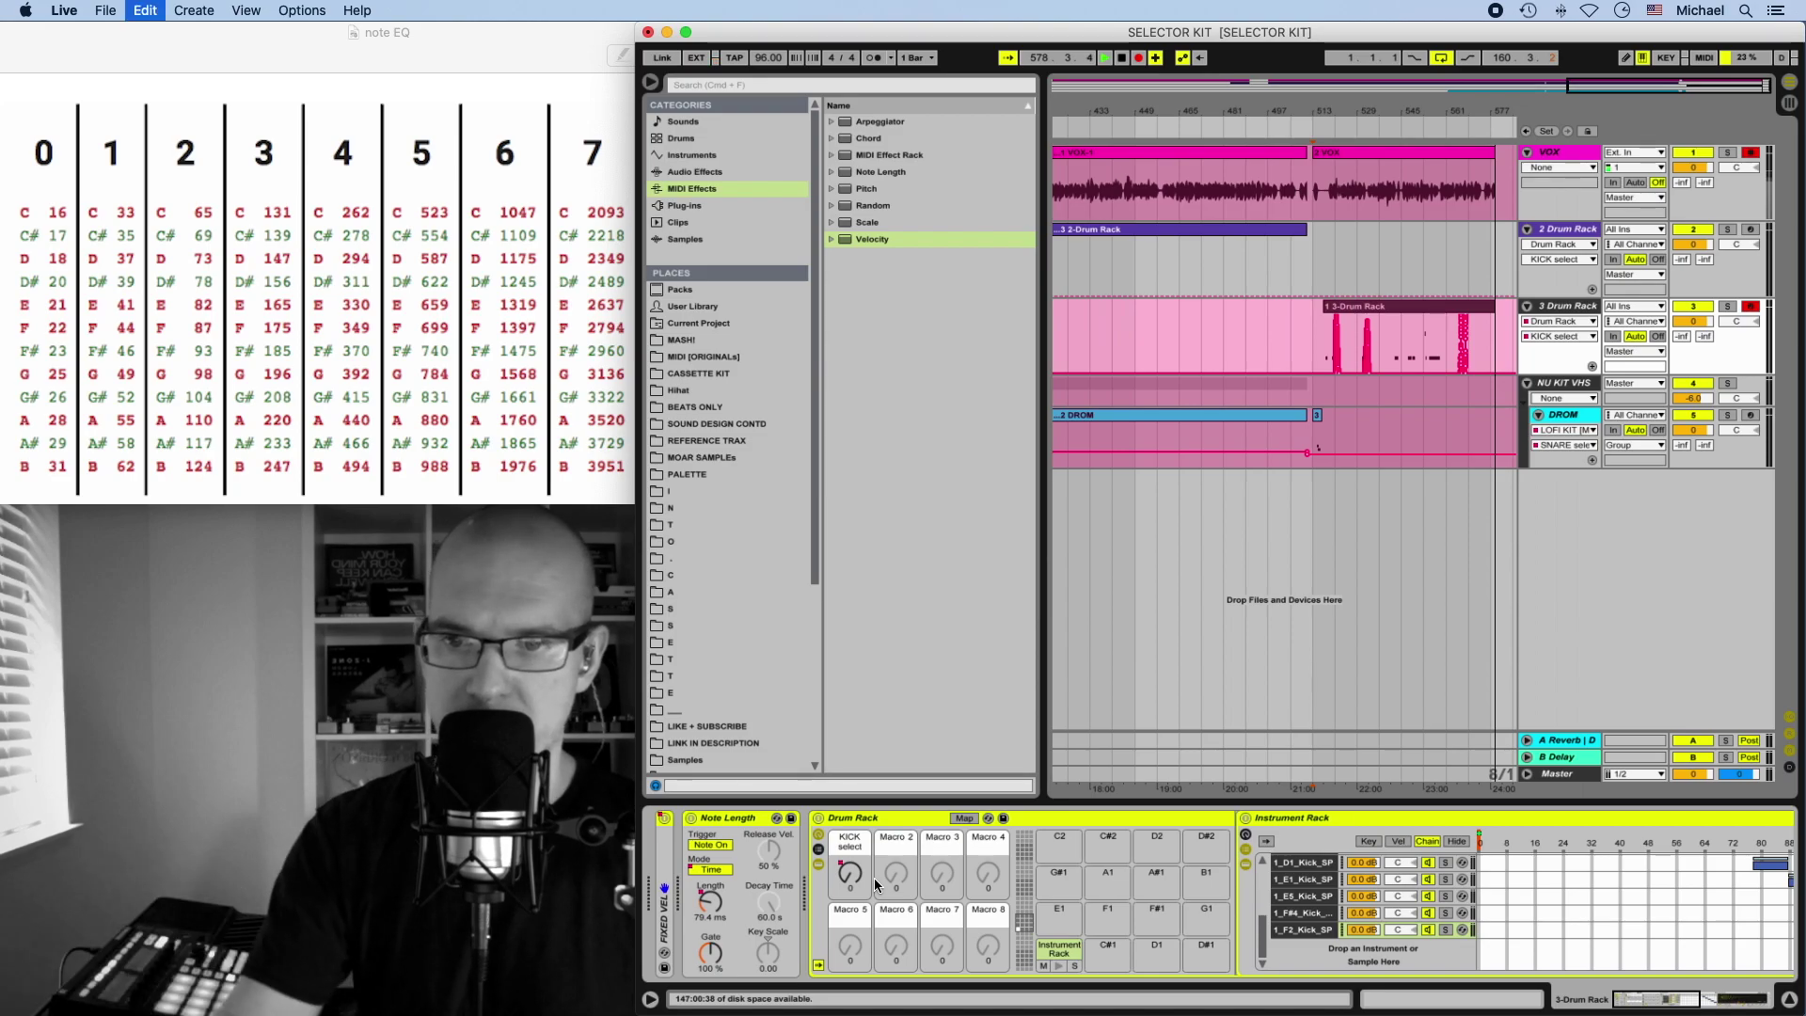
- Group the MIDI effects and the Drum Rack into one rack and name it TUT SELECTOR KIT
{"action": "key", "text": "super+g"}
{"action": "key", "text": "super+r"}
{"action": "type", "text": "SELECTOR KIT"}
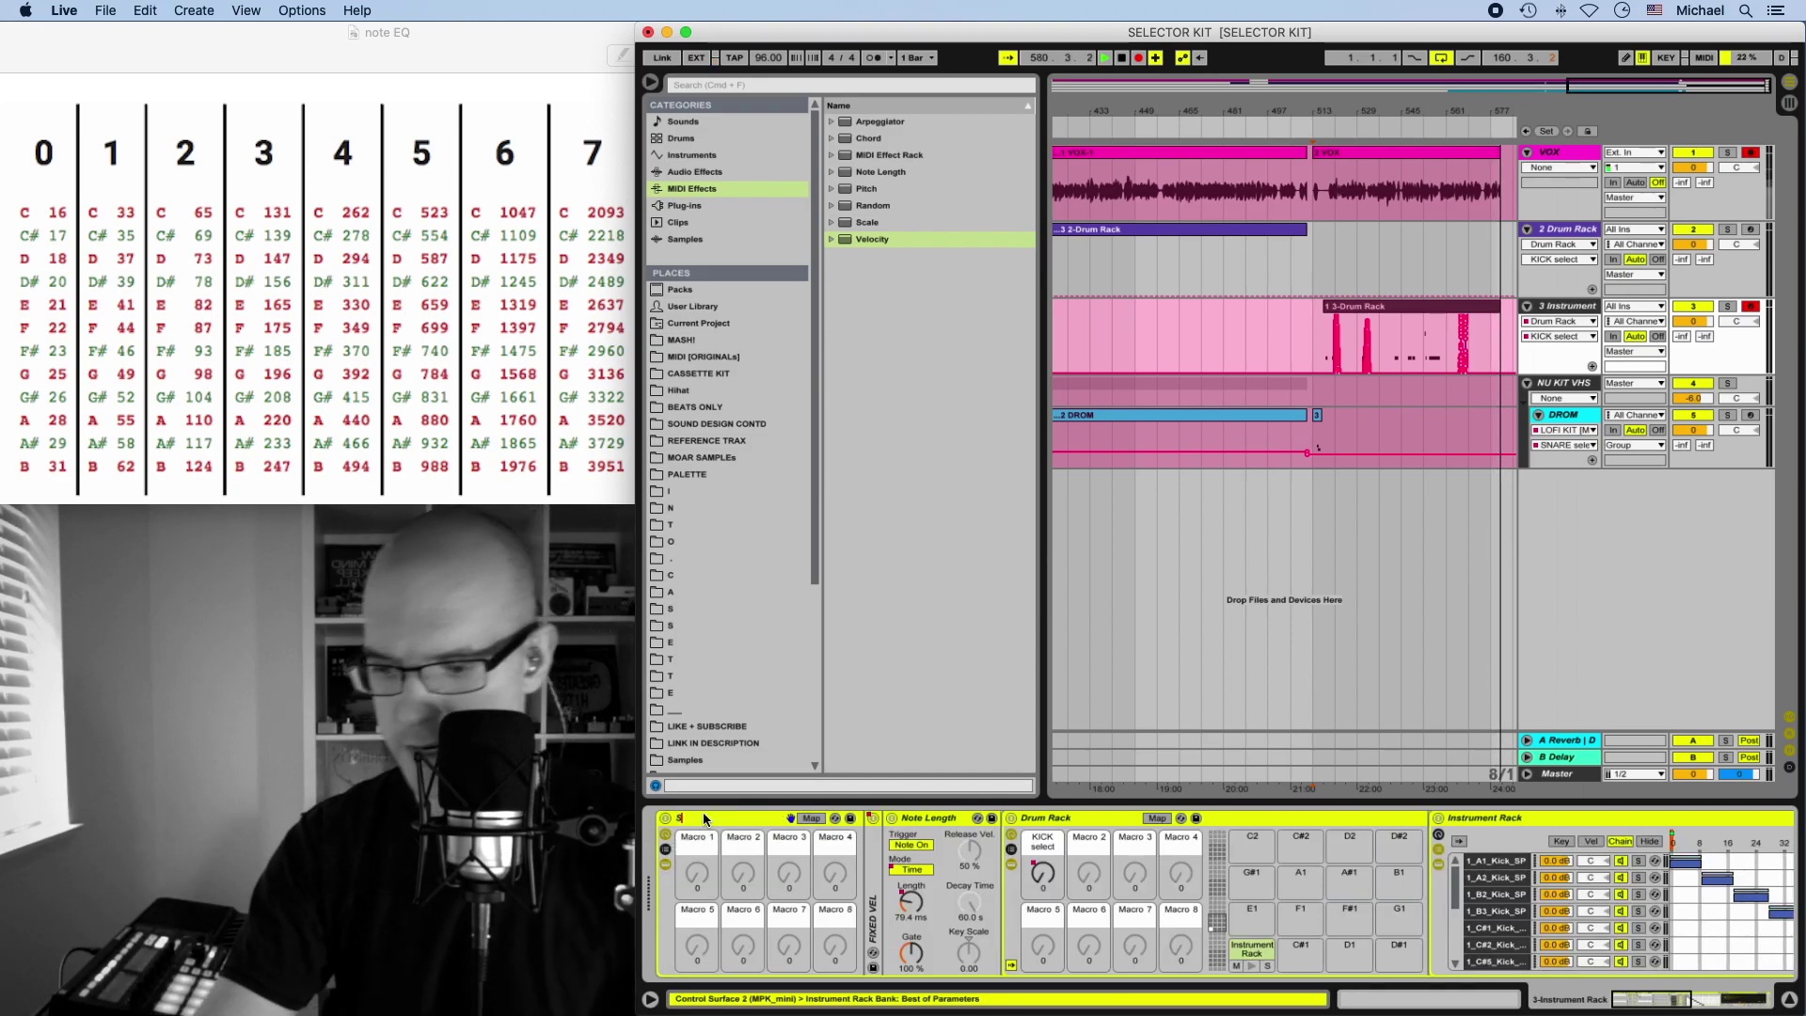
{"action": "key", "text": "Return"}
{"action": "key", "text": "super+r"}
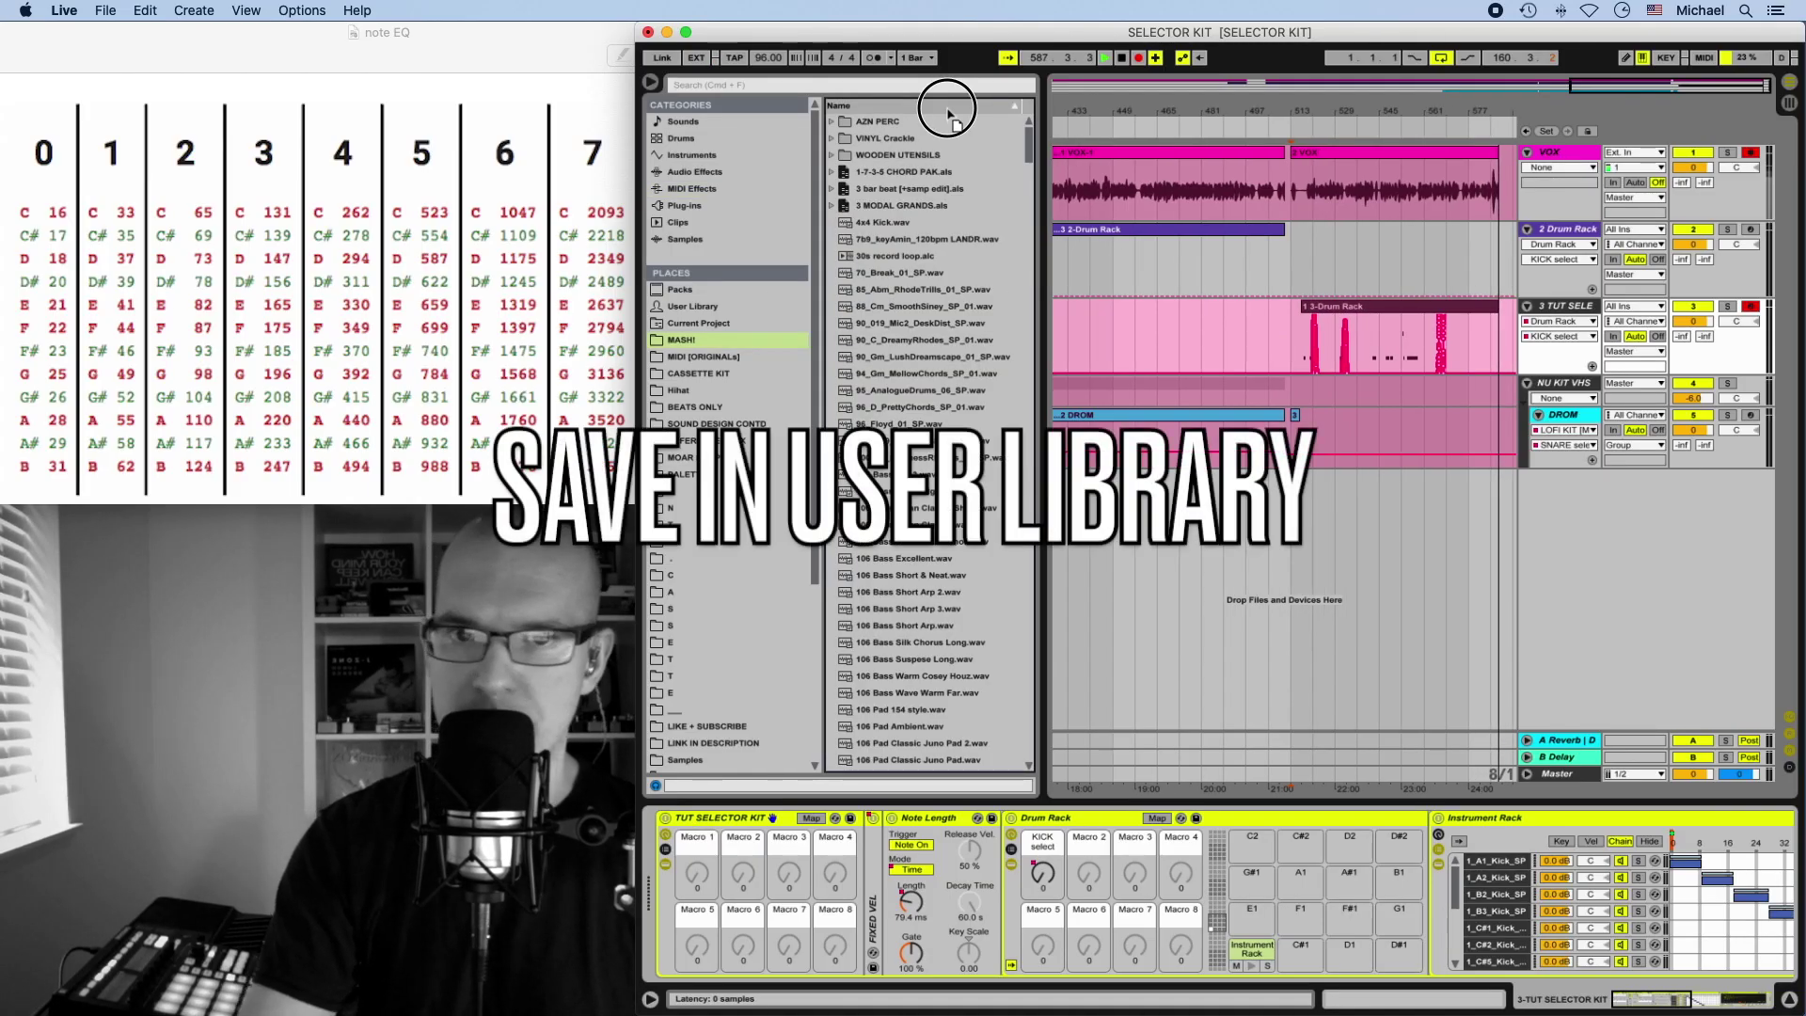
- Save the TUT SELECTOR KIT rack as a preset in the MASH! folder and search the browser for "tut"
{"action": "left_click_drag", "start_coordinate": [948, 112], "coordinate": [950, 94]}
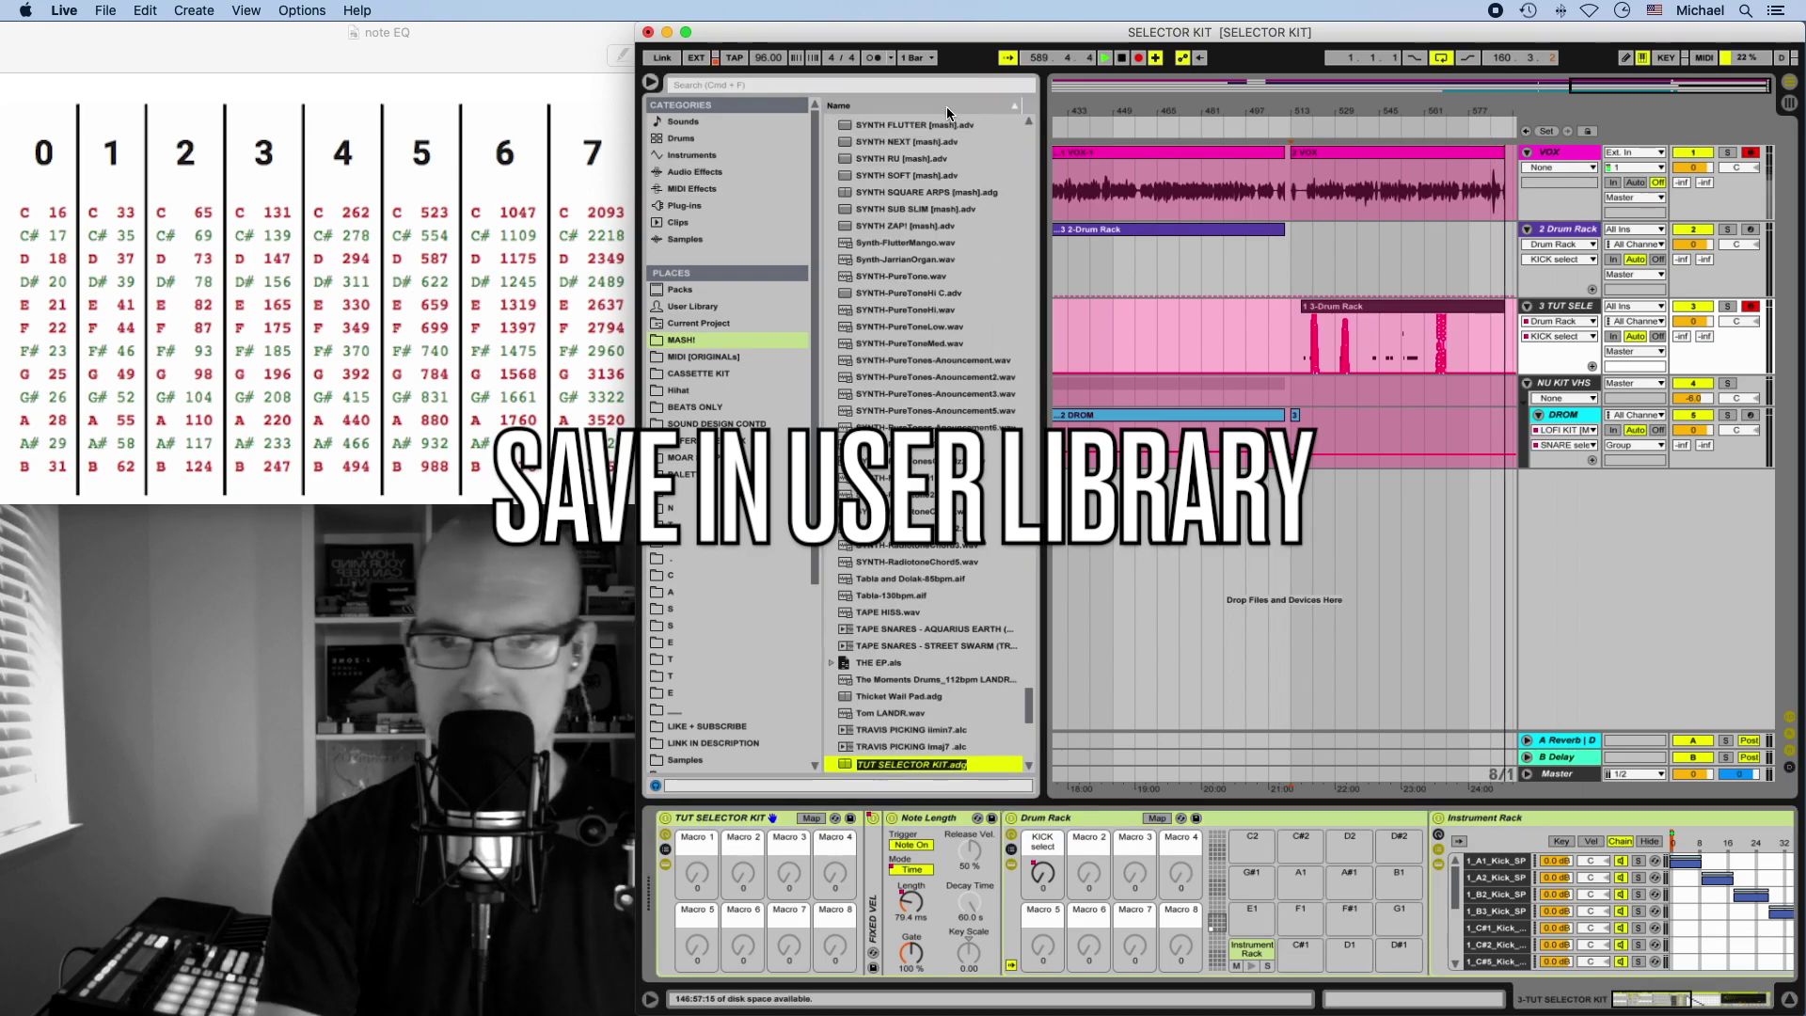
{"action": "key", "text": "Return"}
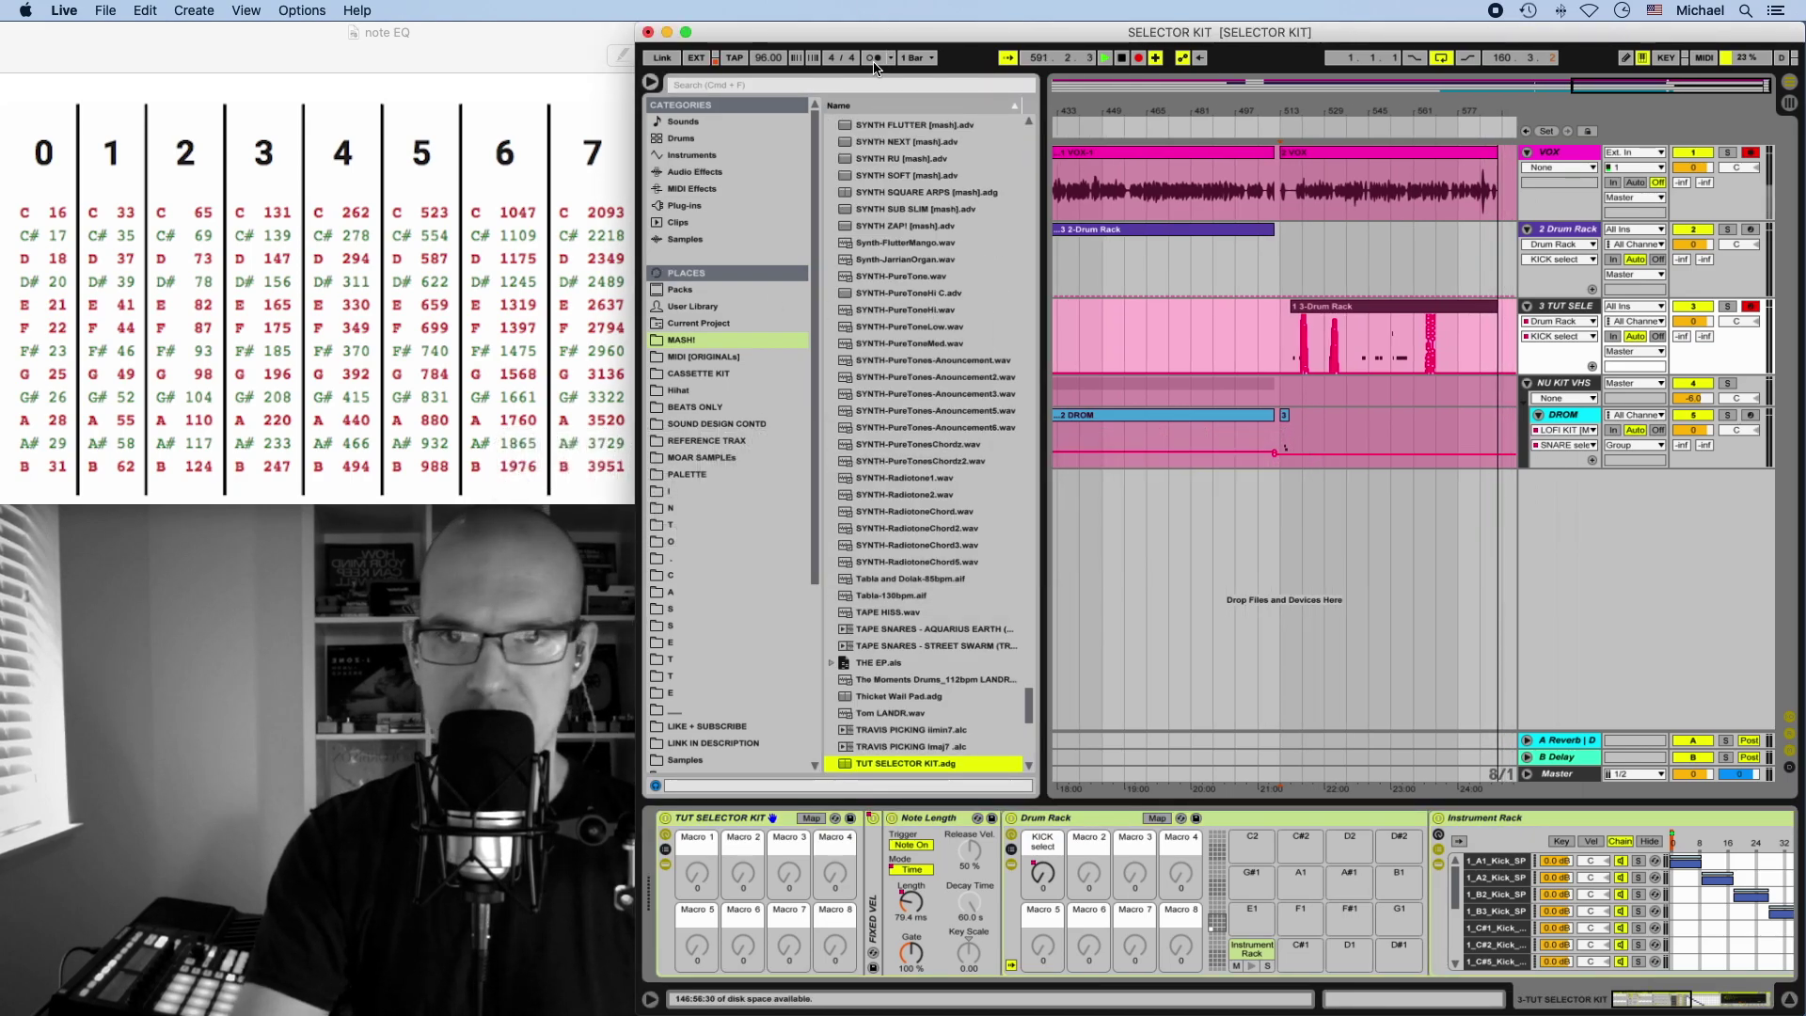
{"action": "left_click", "coordinate": [857, 81]}
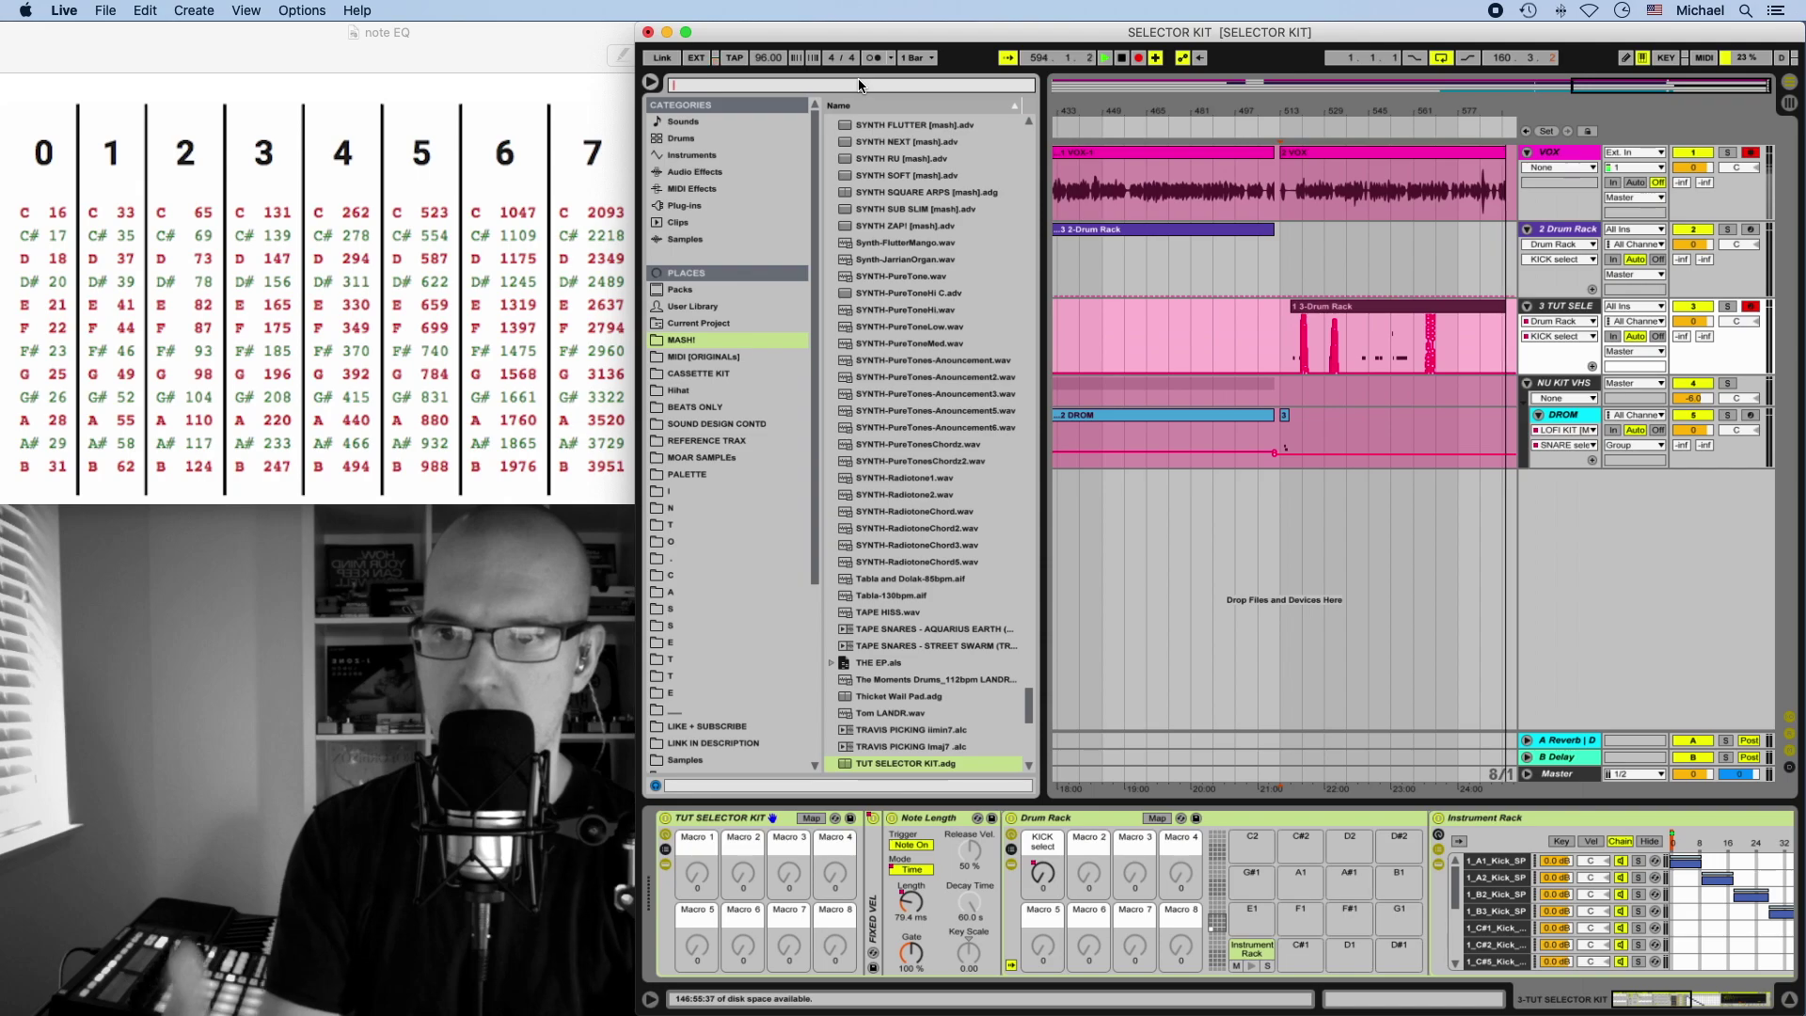
{"action": "type", "text": "tut"}
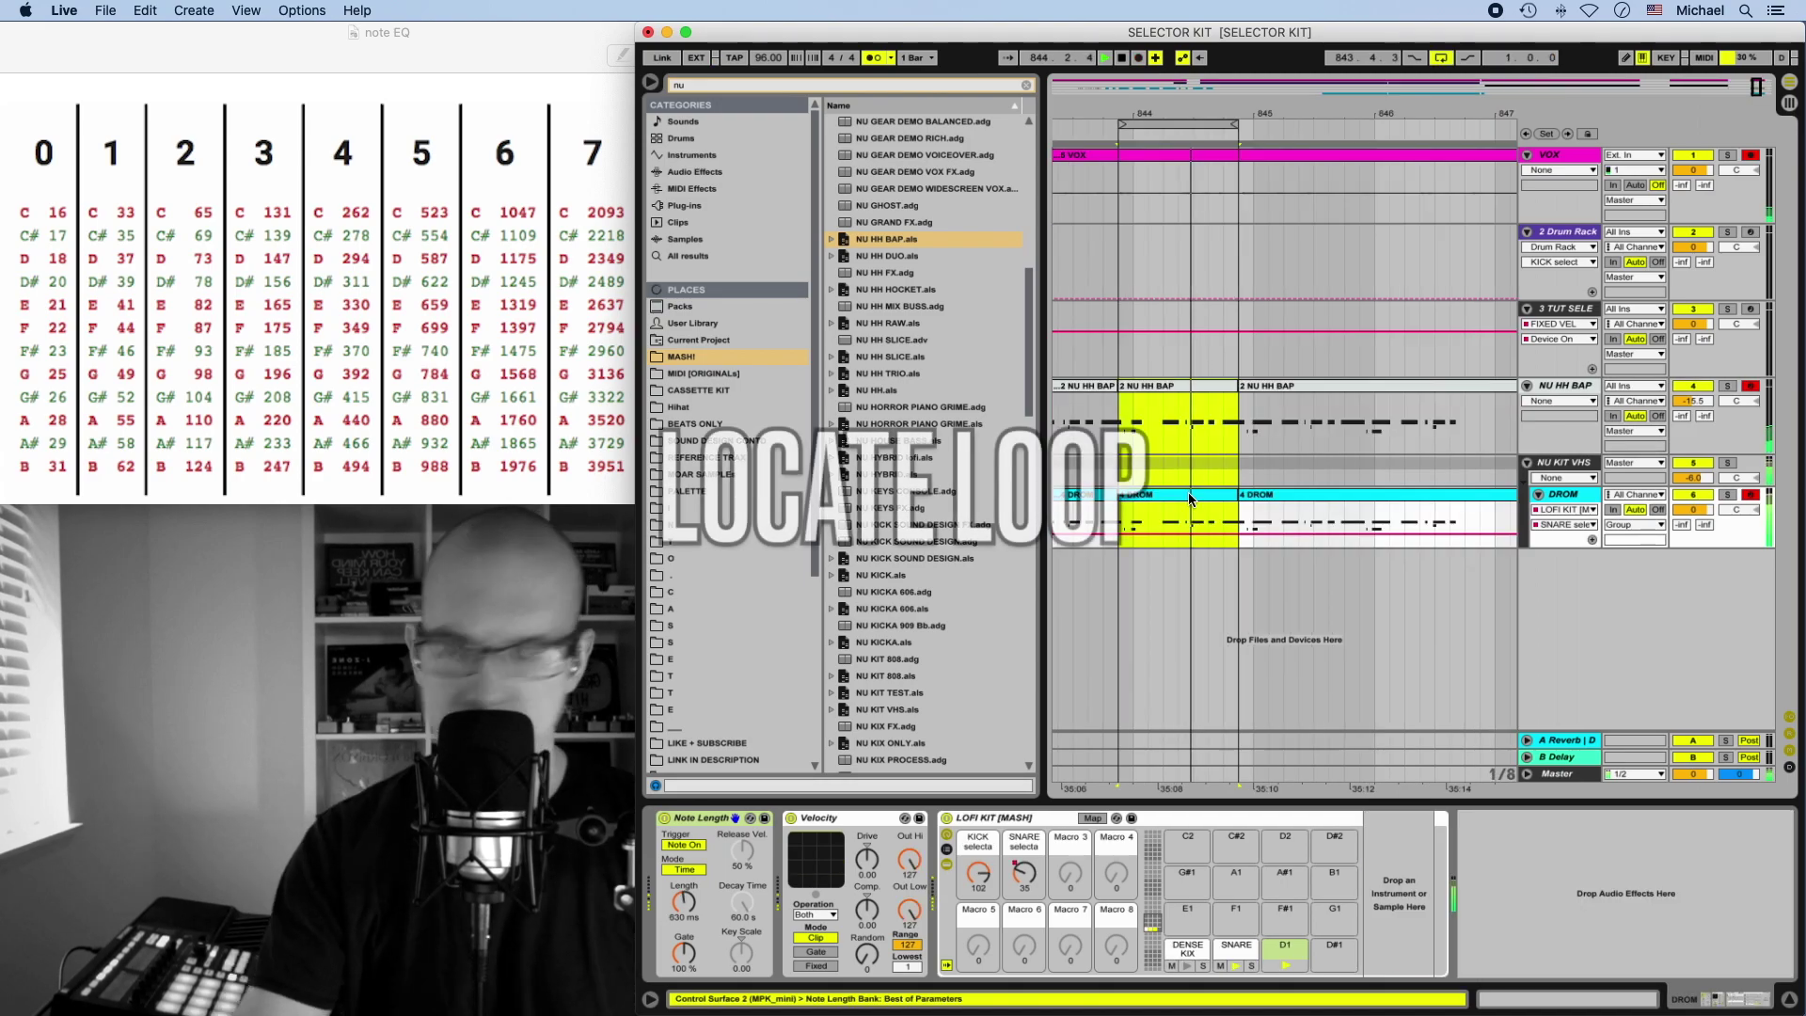
- Split the NU HH BAP and DROM clips and duplicate the short pieces to build a repeating beat
{"action": "key", "text": "super+l"}
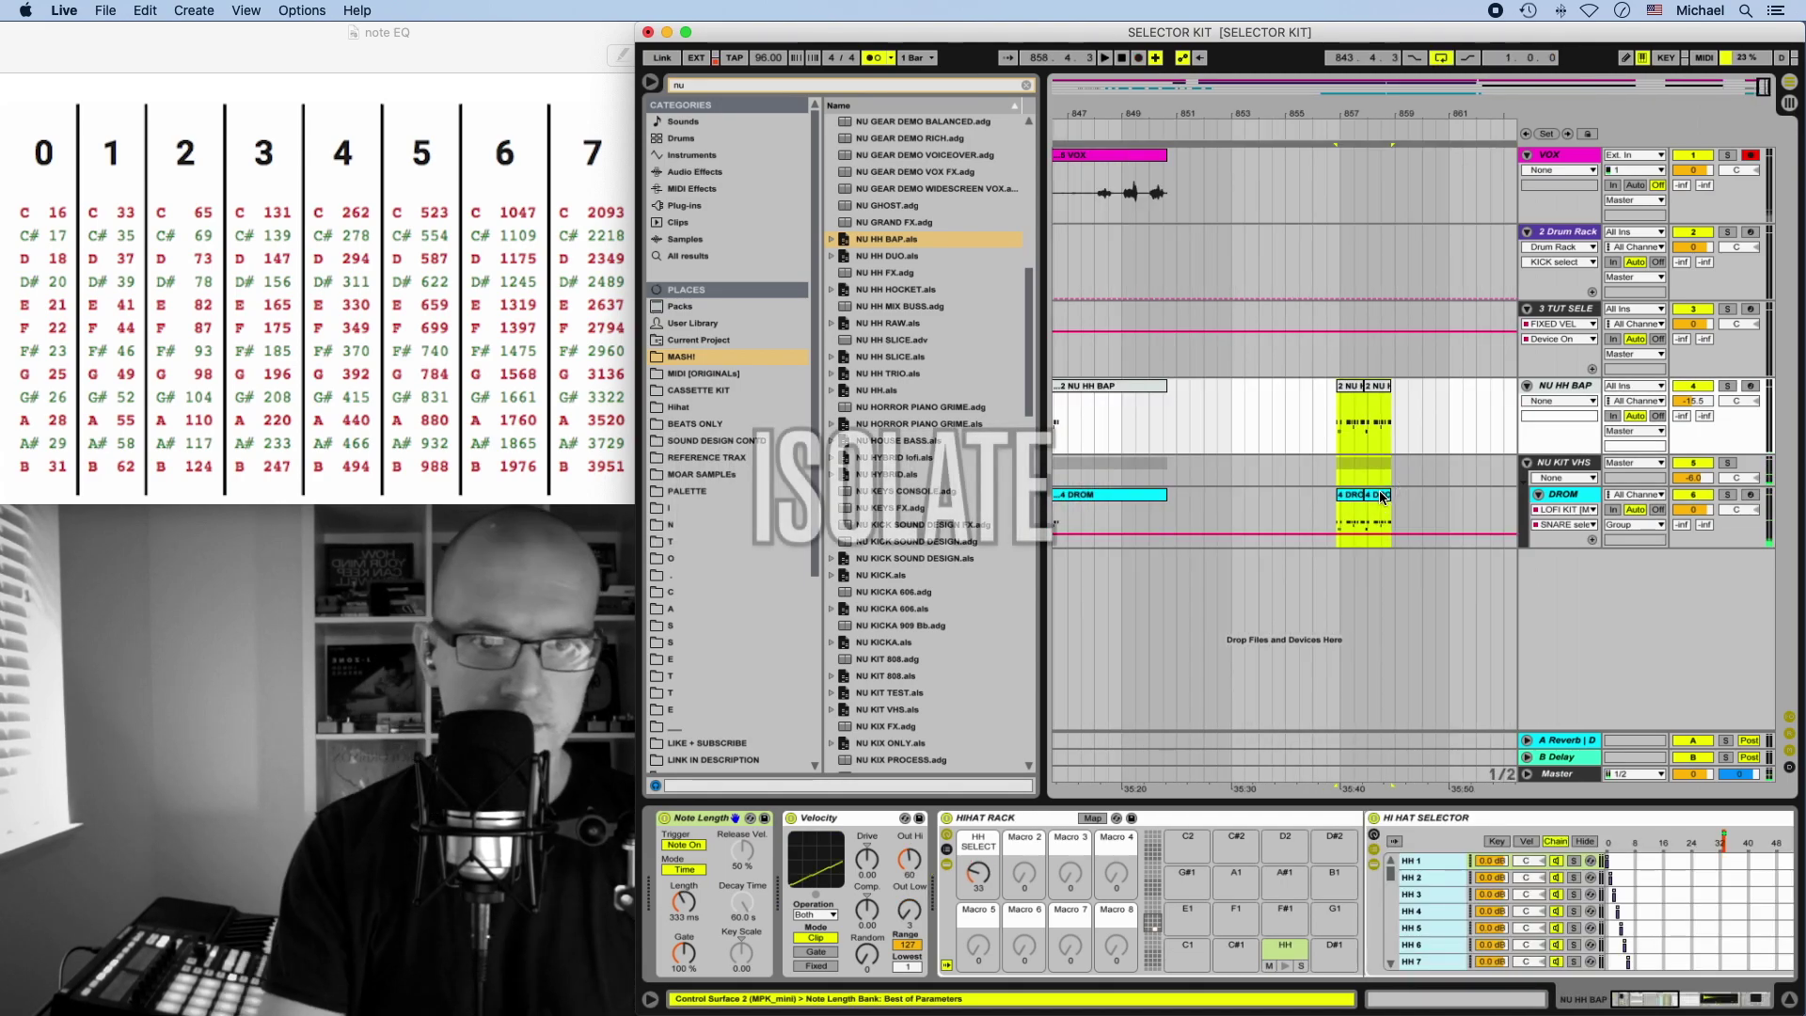
{"action": "key", "text": "super+e"}
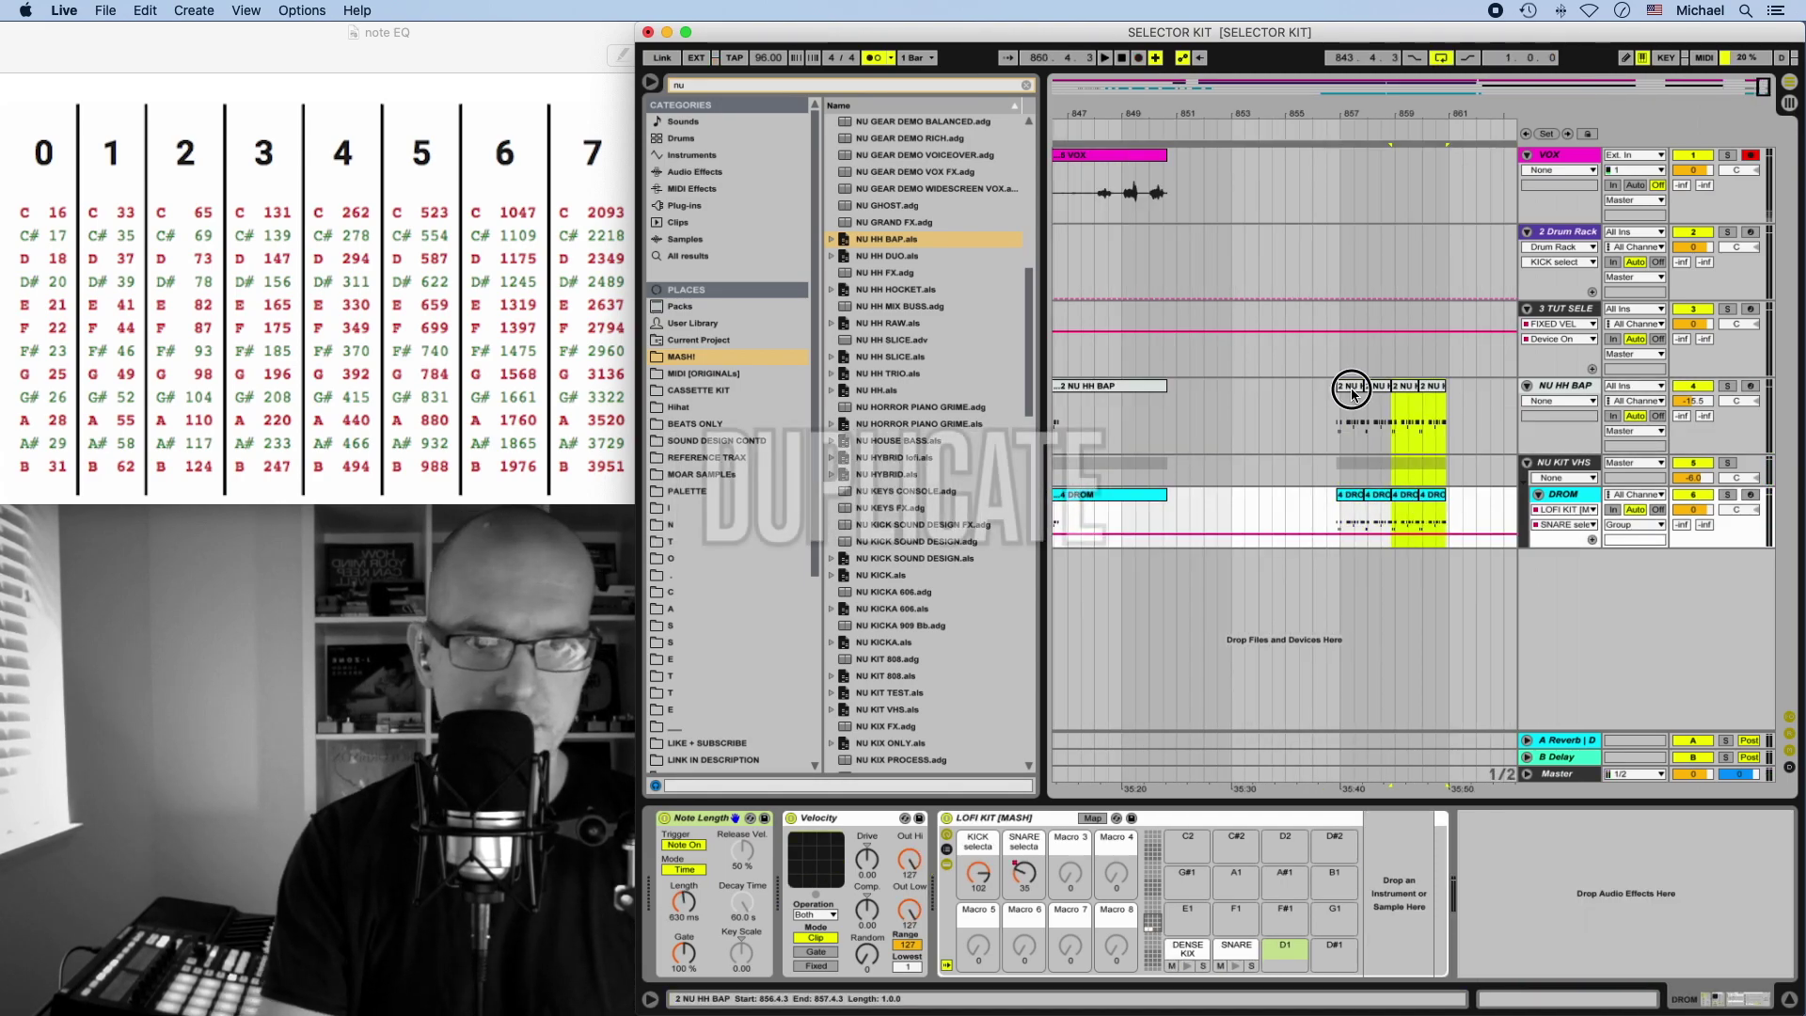
{"action": "key", "text": "super+d"}
{"action": "key", "text": "super+c"}
{"action": "key", "text": "super+v"}
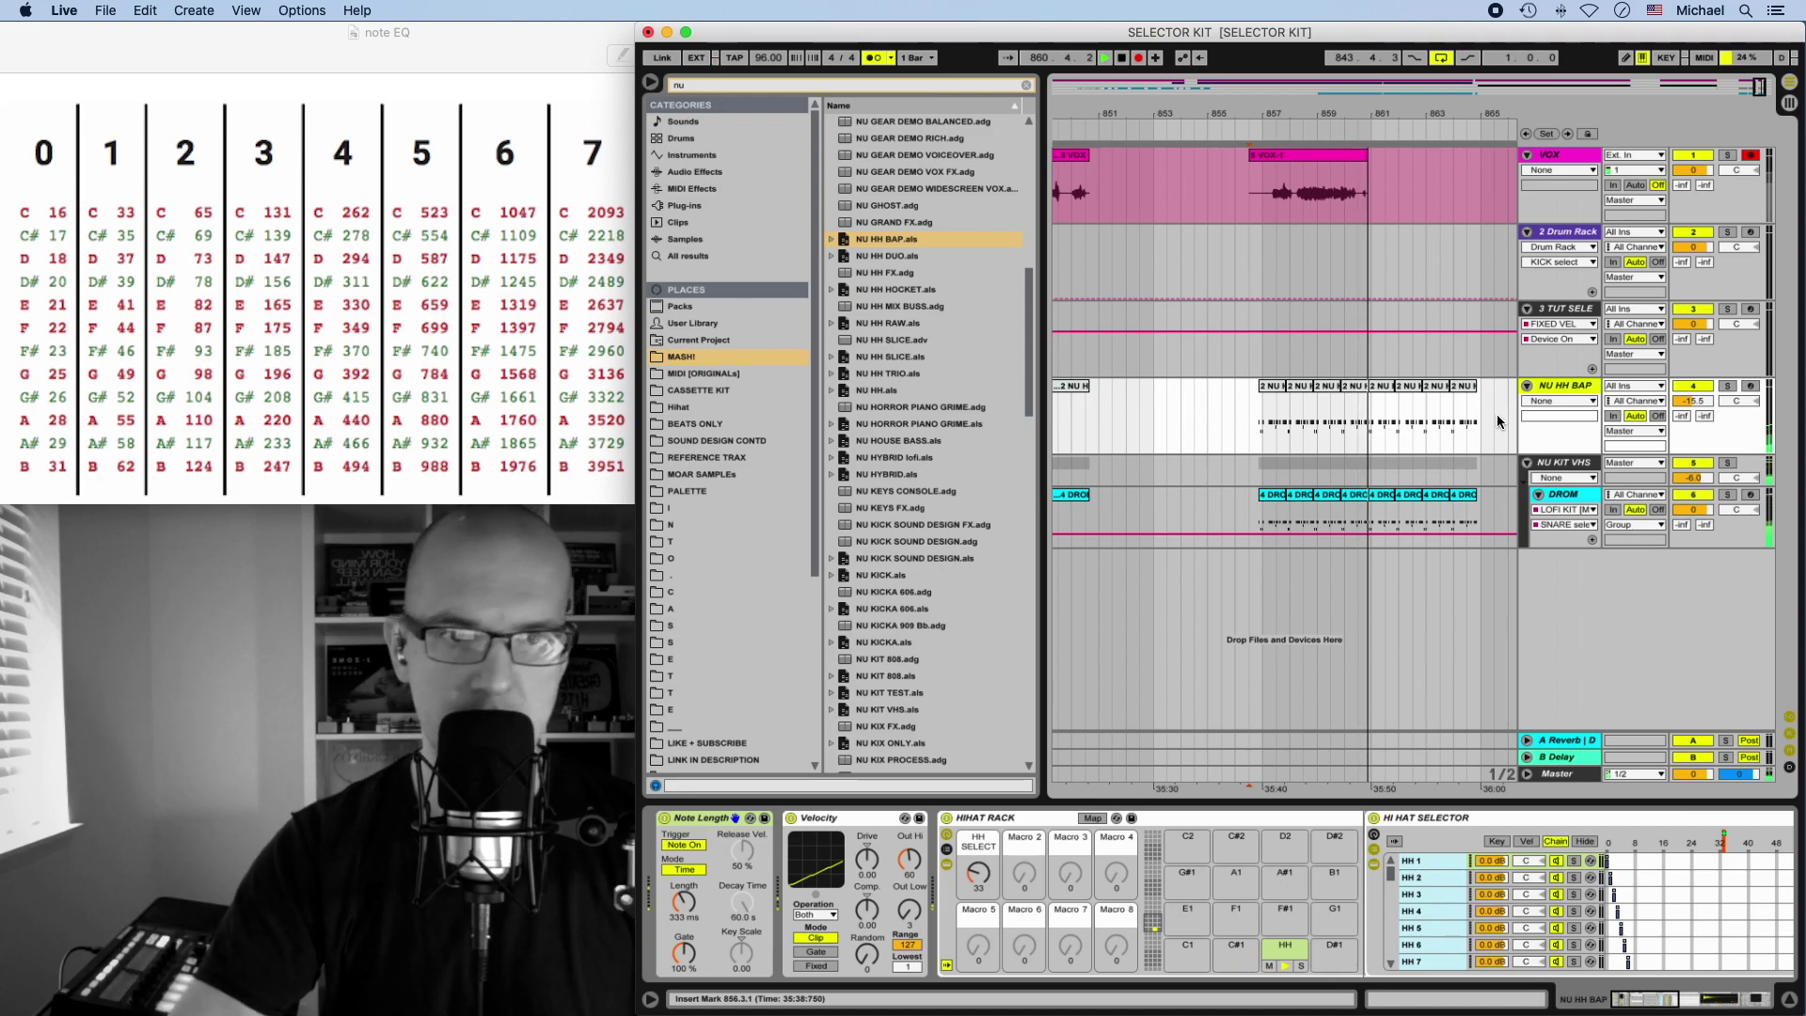
- Add record-armed tracks HH AUDIO, K-S AUDIO and DRUM AUDIO, taking input from NU HH BAP, NU KIT VHS and Resampling
{"action": "key", "text": "super+shift+t"}
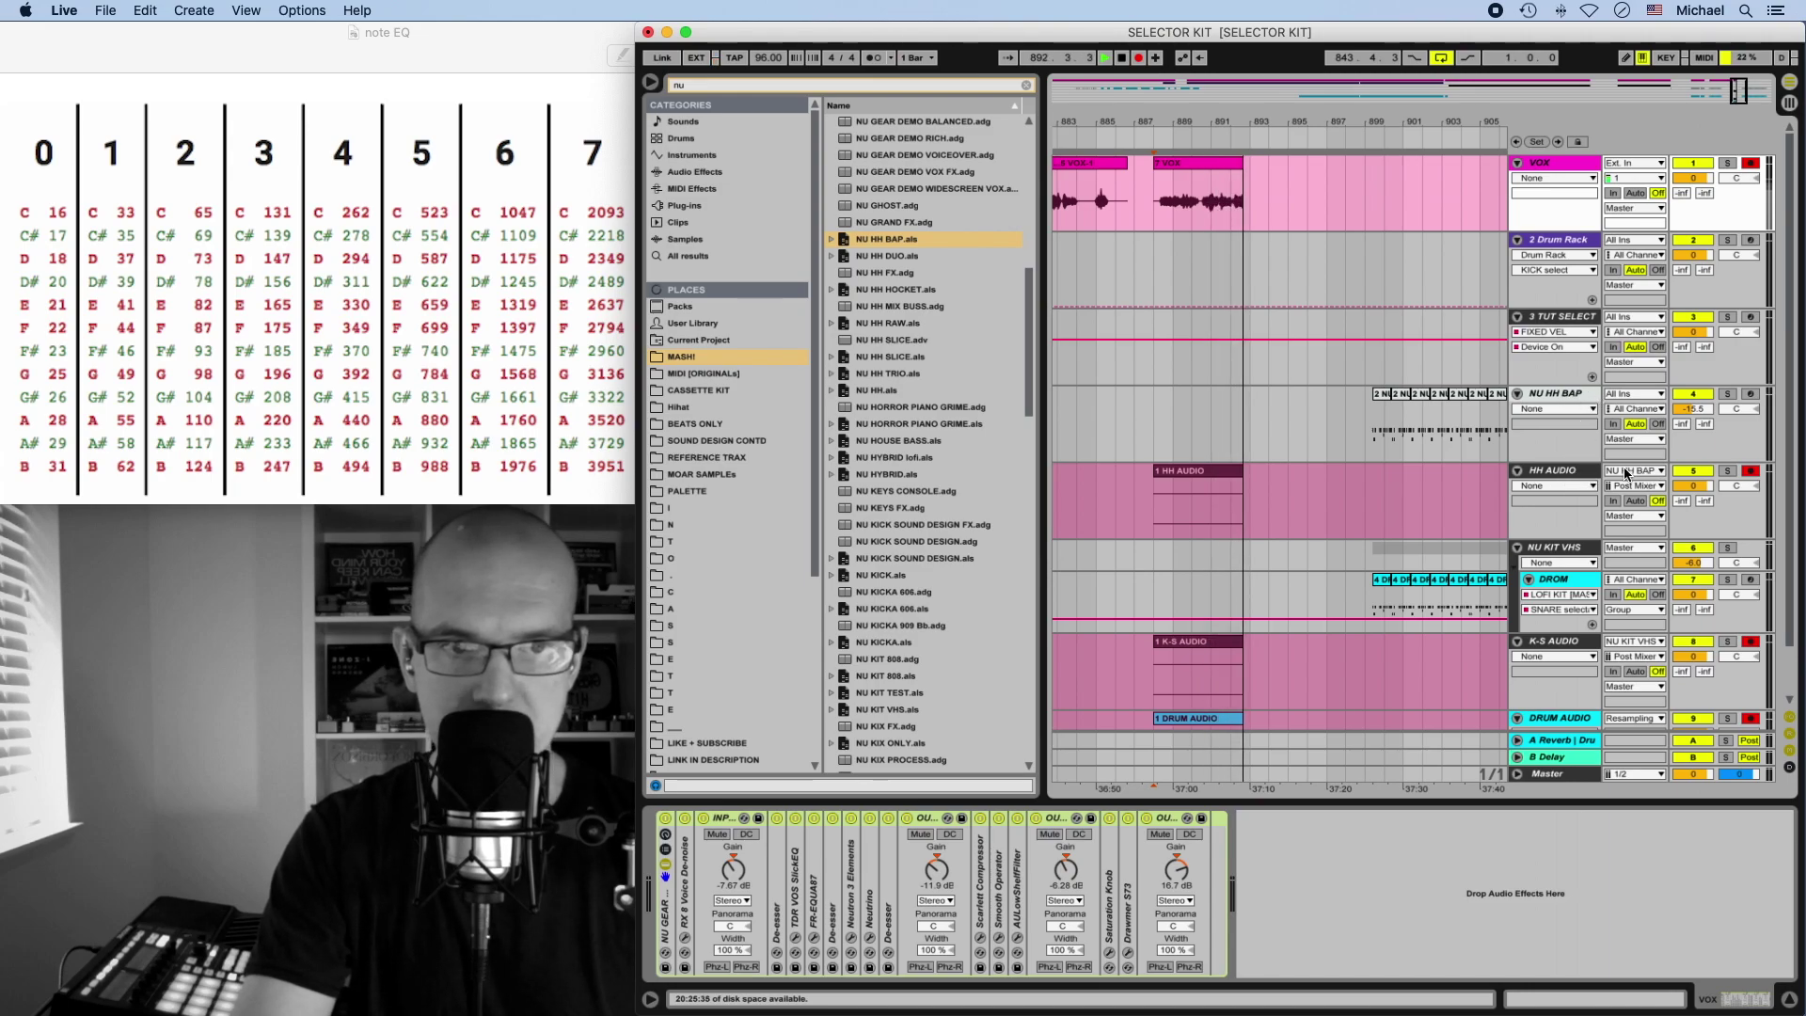
{"action": "scroll", "coordinate": [1638, 474], "scroll_direction": "down", "scroll_amount": 2}
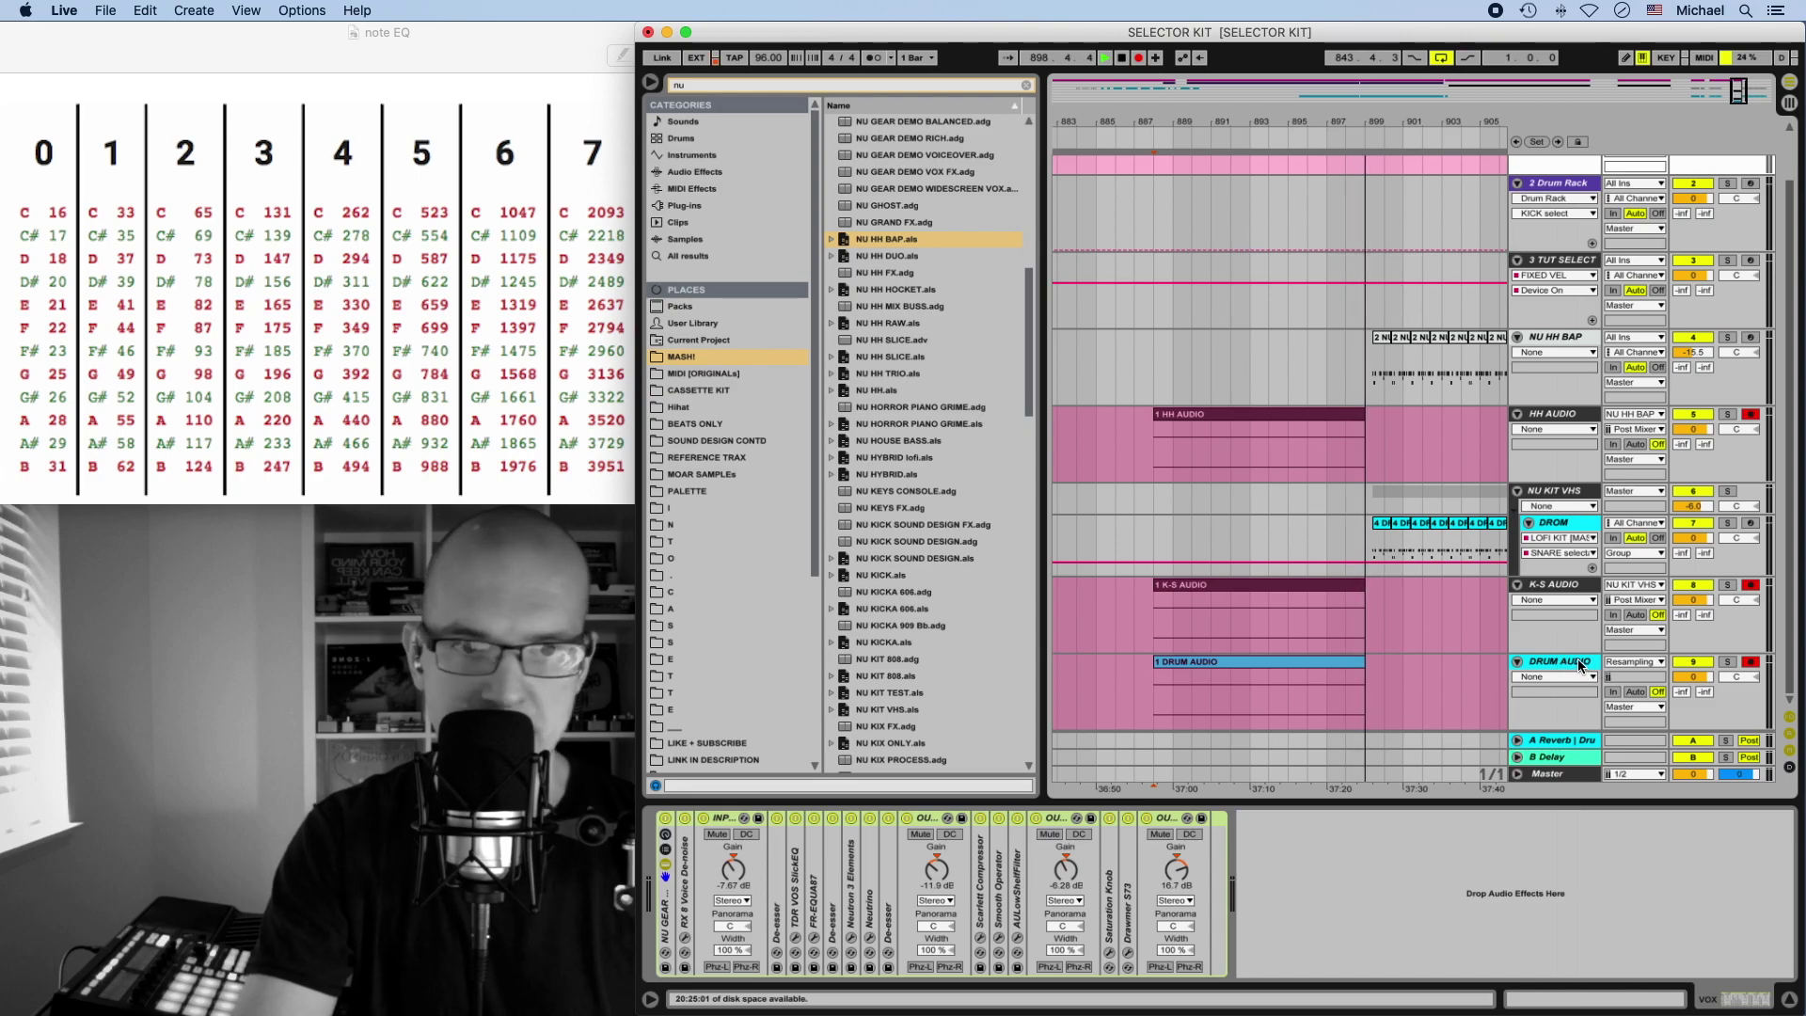
- Set the HH SELECT macro on the NU HH BAP track to 61 and inspect the HH 1 sample
{"action": "left_click", "coordinate": [1553, 522]}
{"action": "left_click", "coordinate": [1566, 338]}
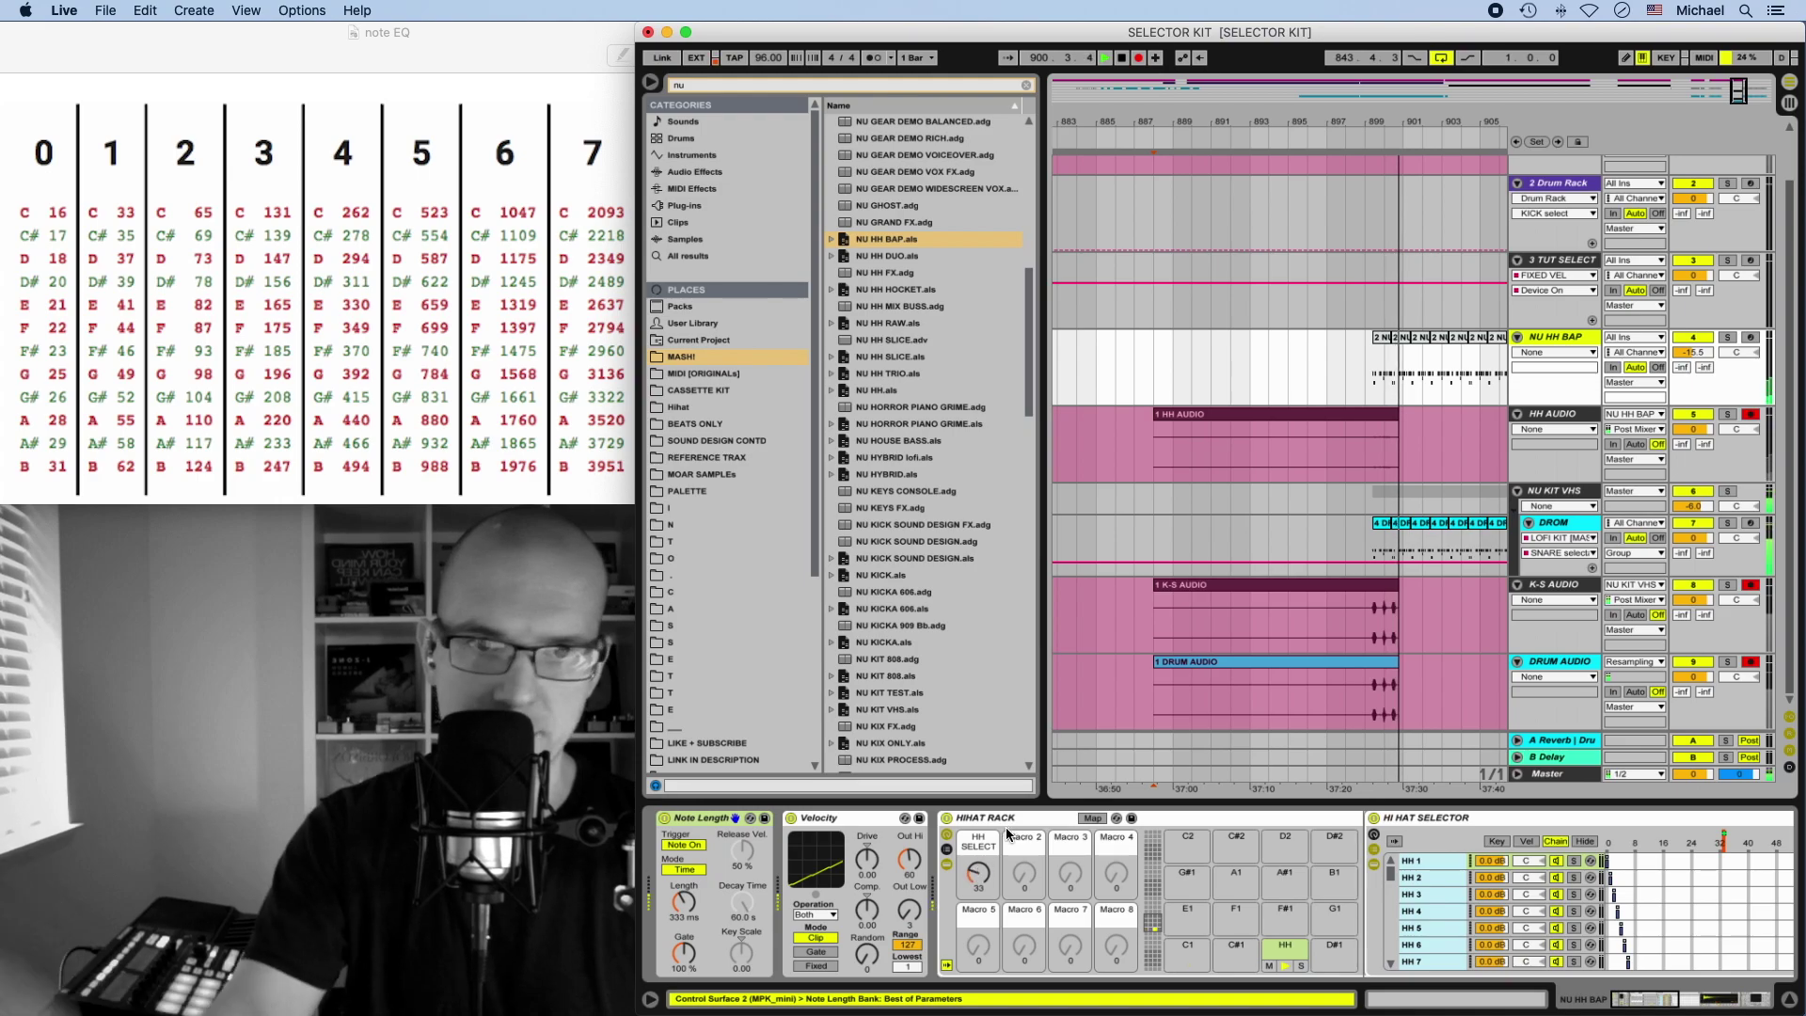
{"action": "left_click_drag", "start_coordinate": [978, 873], "coordinate": [978, 864]}
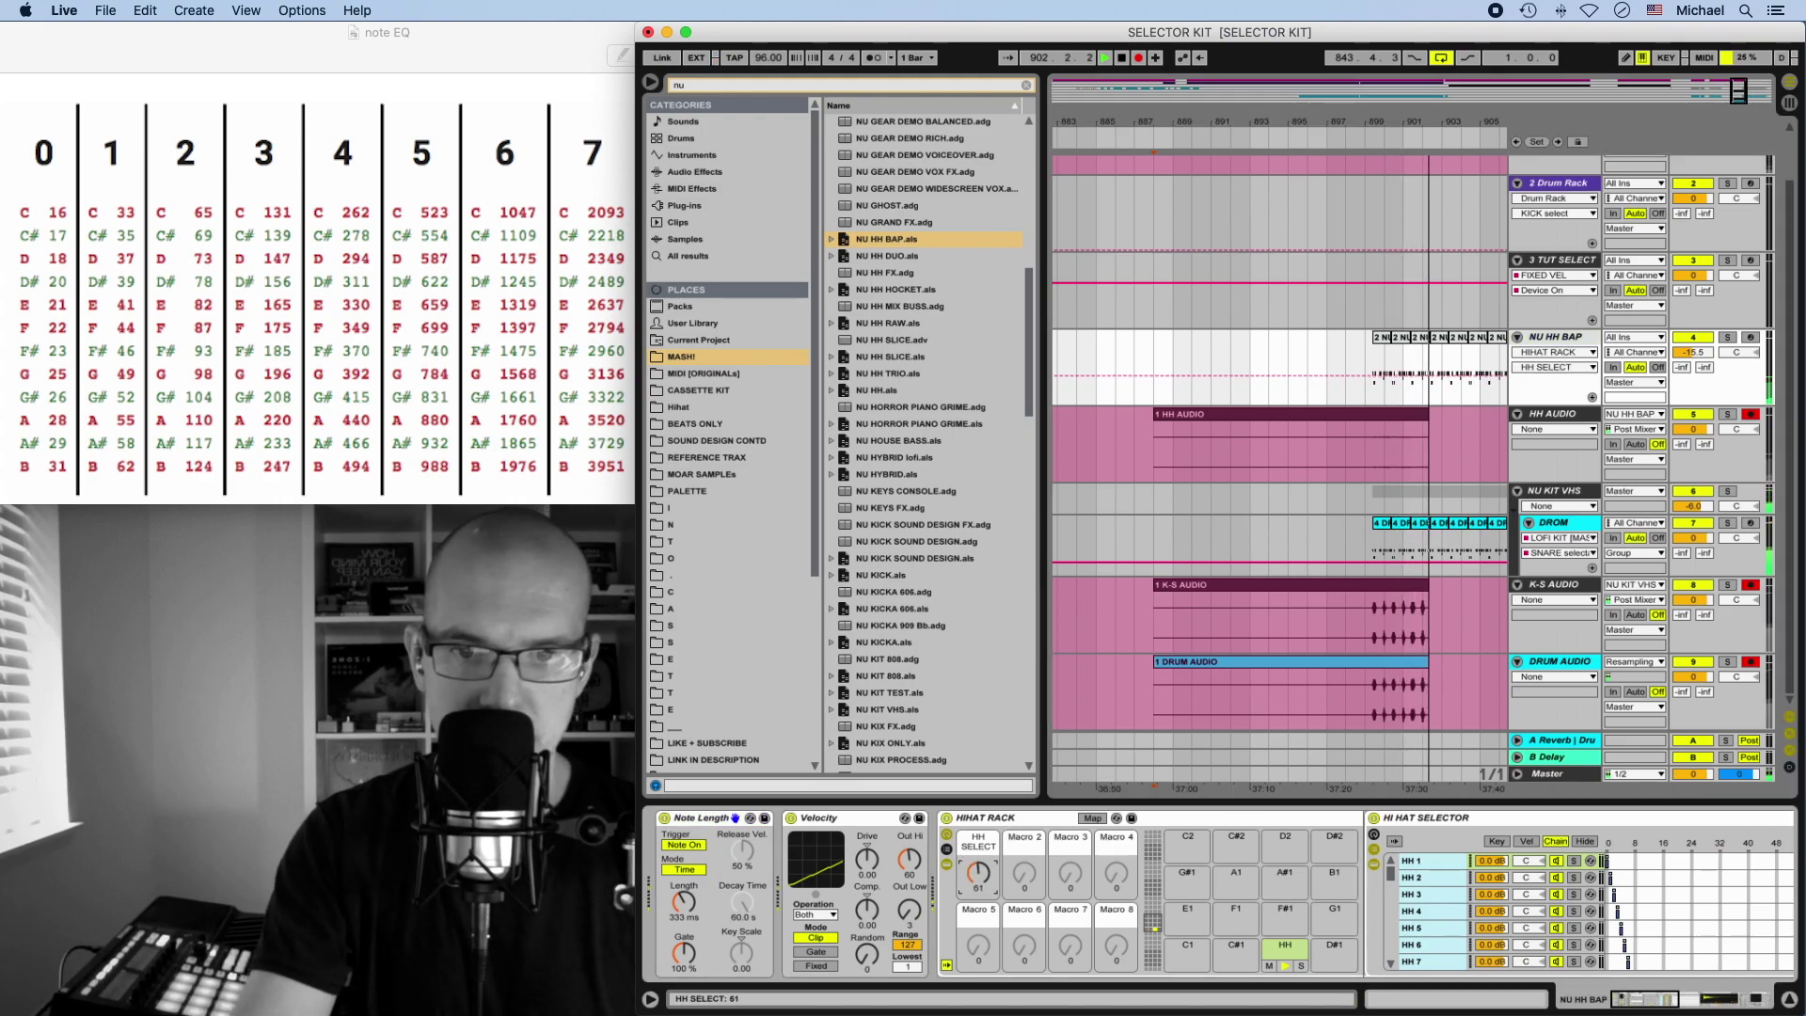
{"action": "scroll", "coordinate": [1524, 903], "scroll_direction": "right", "scroll_amount": 10}
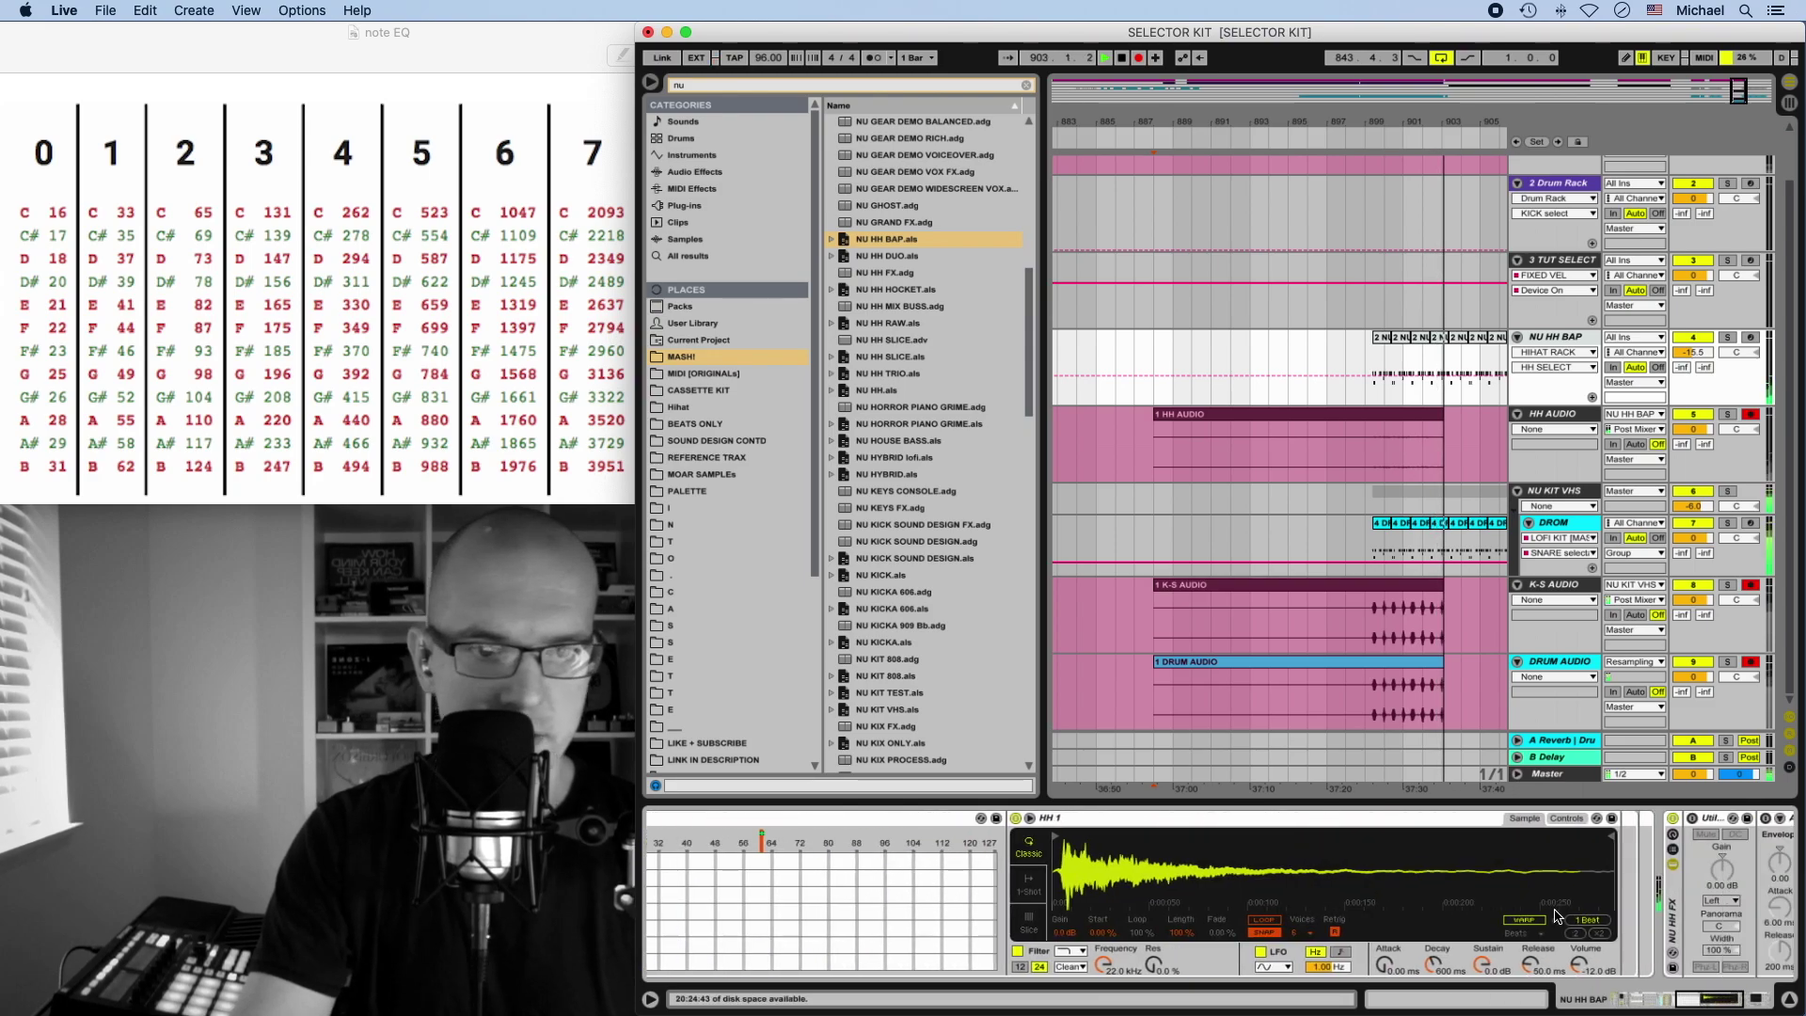
{"action": "key", "text": "Up"}
- Switch to Session View to check the mixer levels and set the DROM track's SNARE selecta macro to 58
{"action": "key", "text": "Tab"}
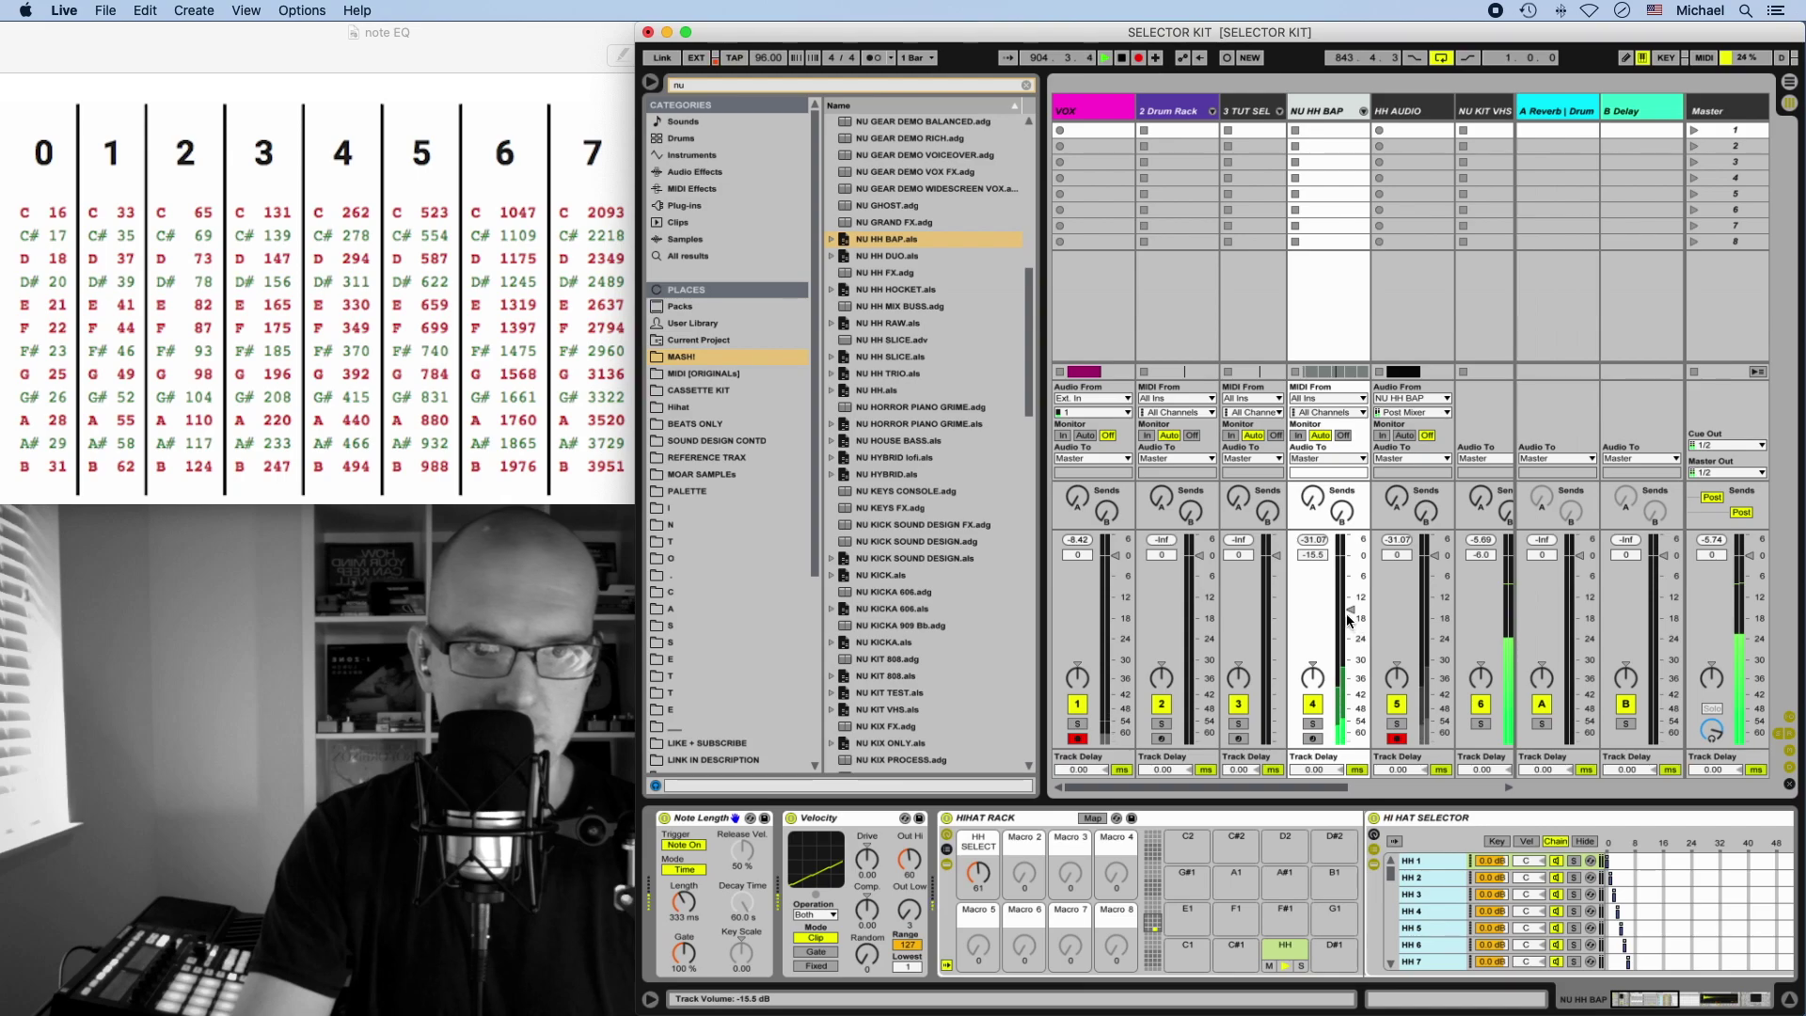
{"action": "scroll", "coordinate": [1344, 619], "scroll_direction": "right", "scroll_amount": 5}
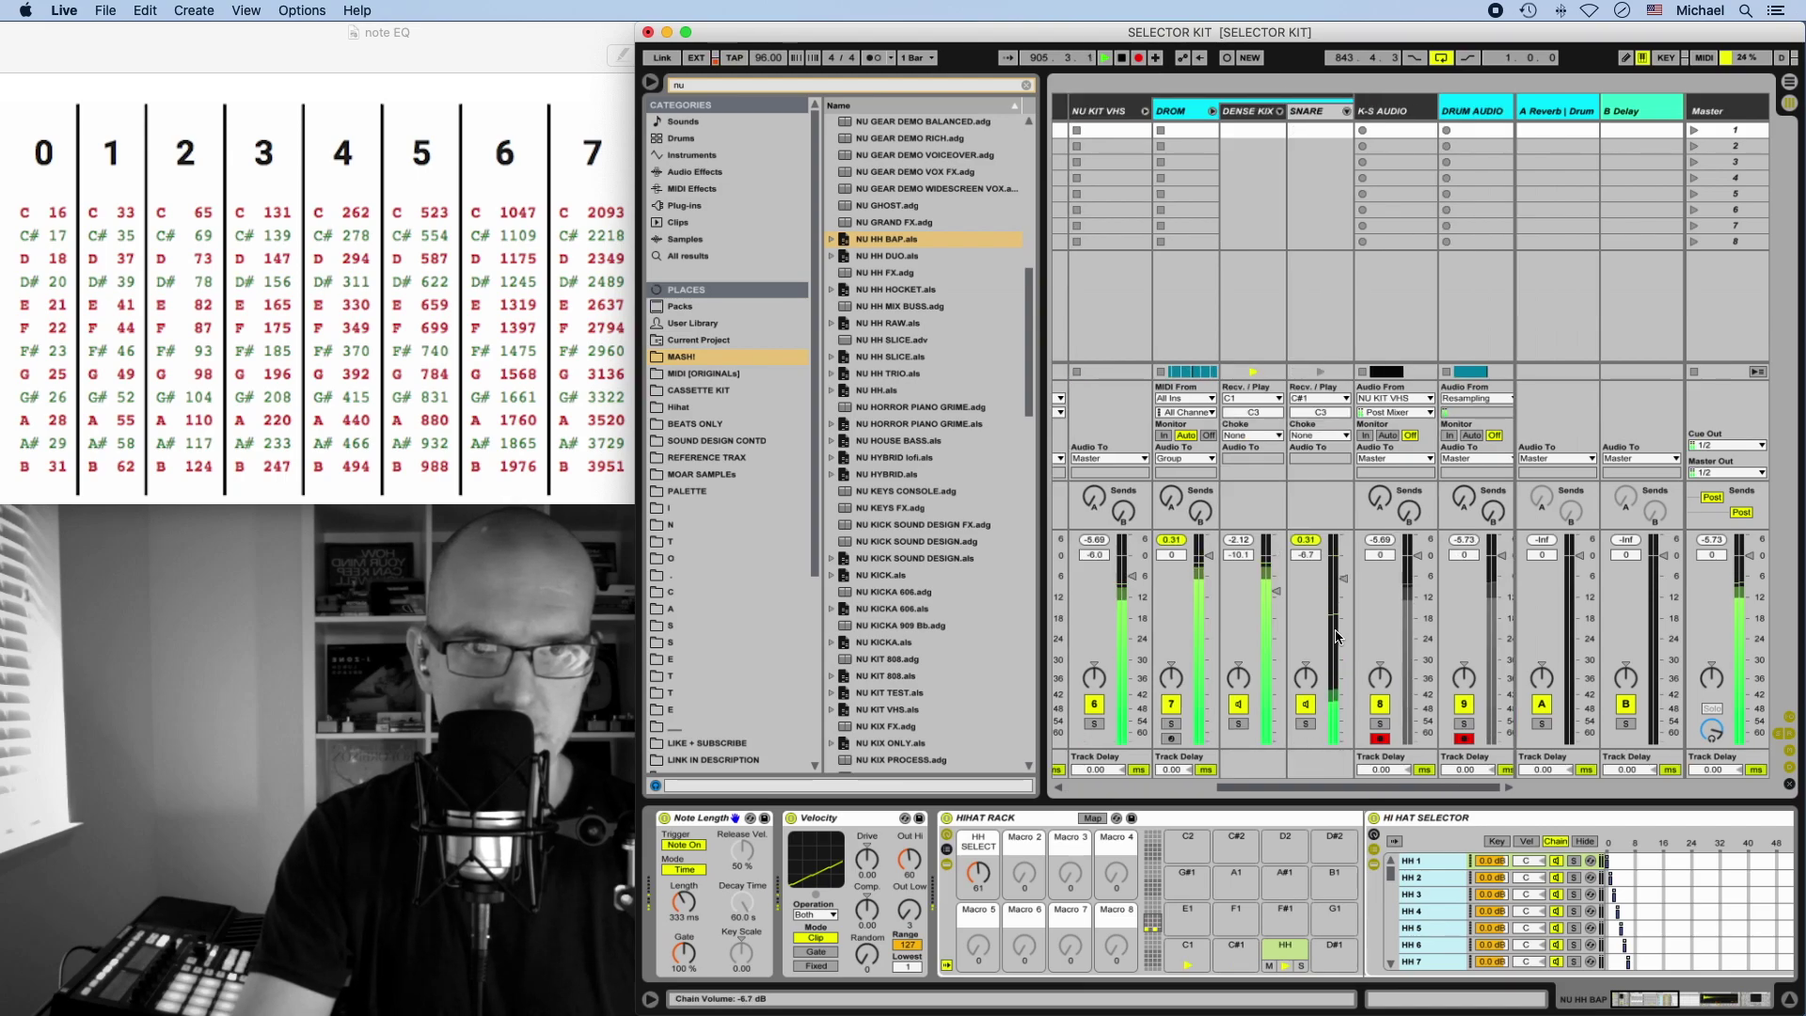
{"action": "left_click", "coordinate": [1171, 110]}
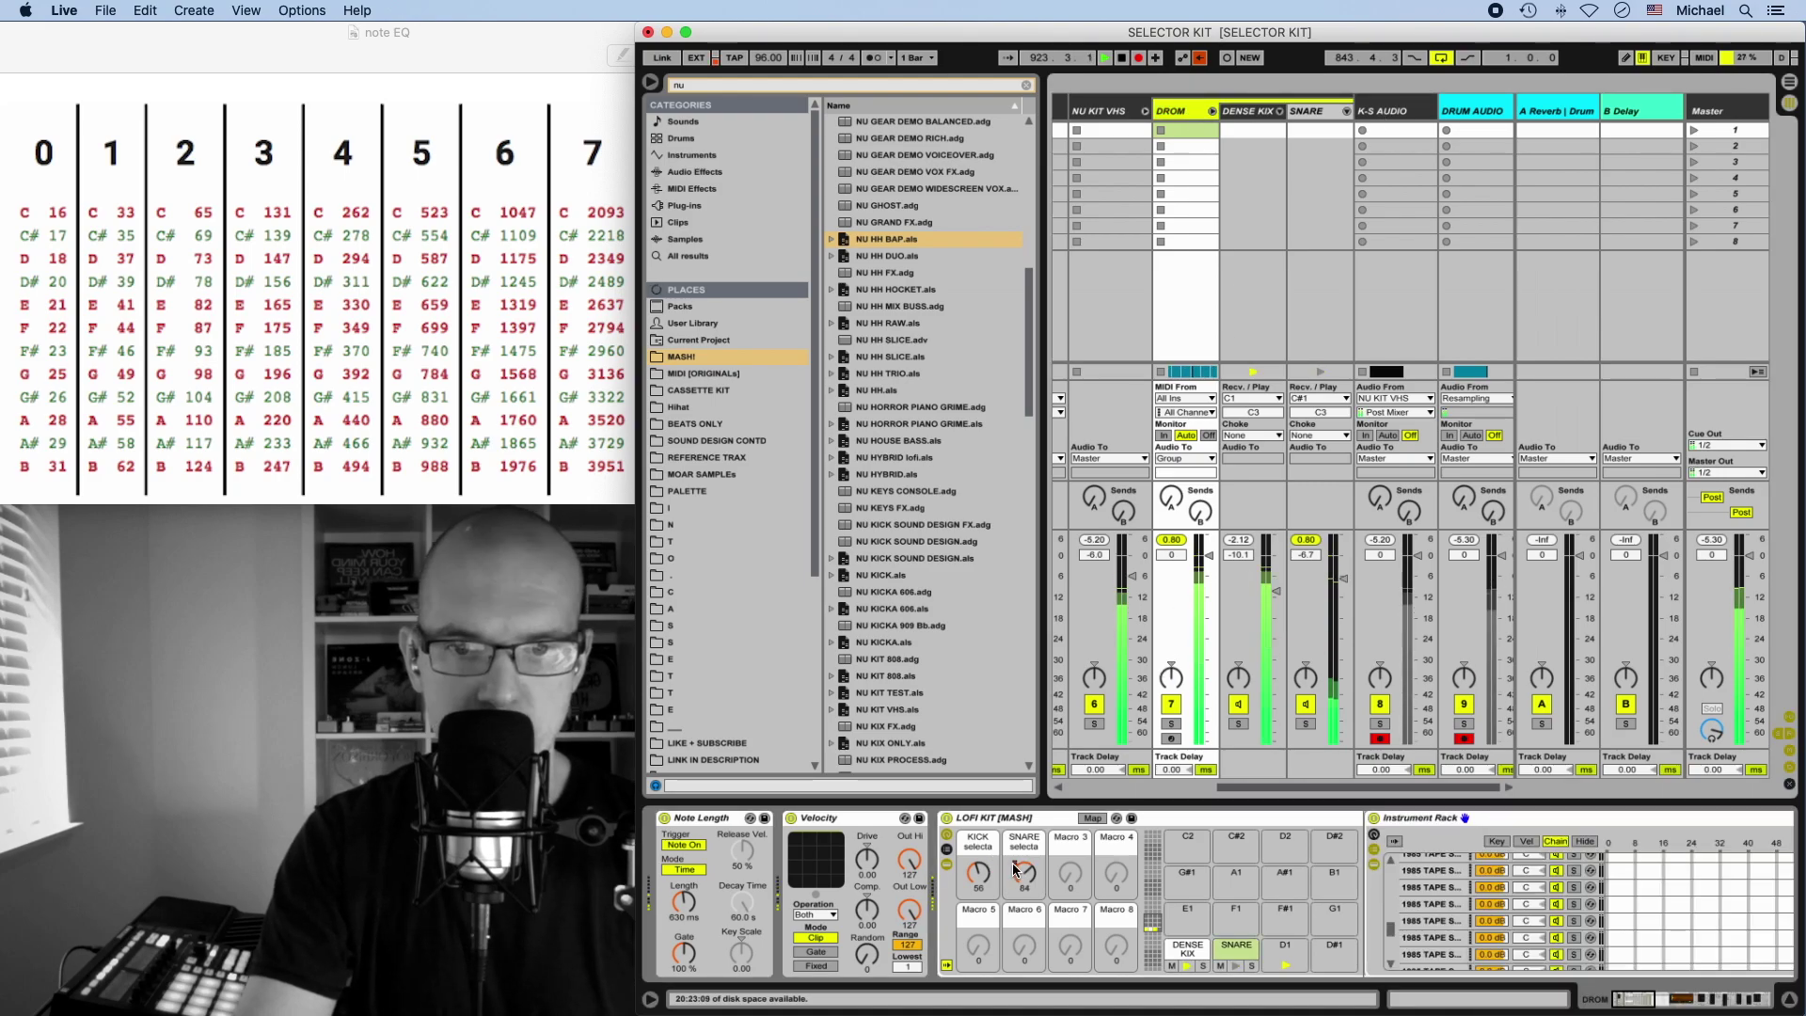
{"action": "left_click_drag", "start_coordinate": [1023, 872], "coordinate": [1023, 877]}
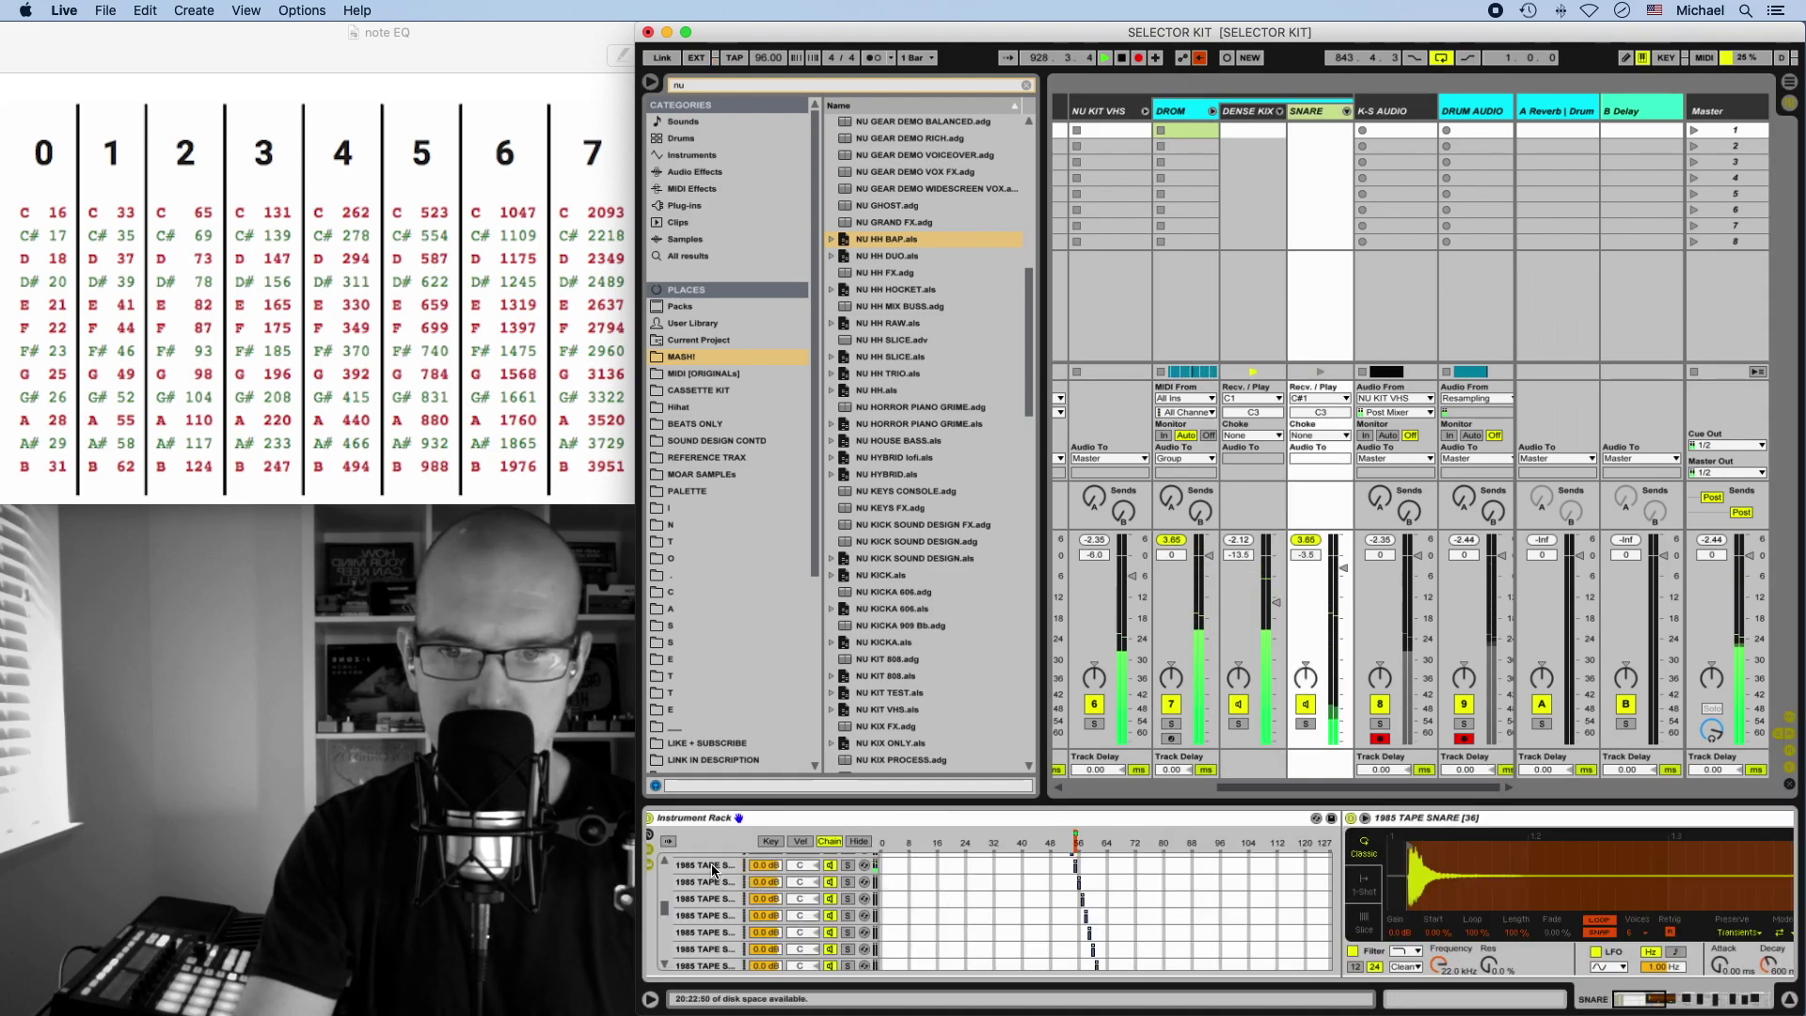
- Clear the "tut" search from the browser
{"action": "left_click", "coordinate": [712, 865]}
{"action": "scroll", "coordinate": [1266, 894], "scroll_direction": "right", "scroll_amount": 3}
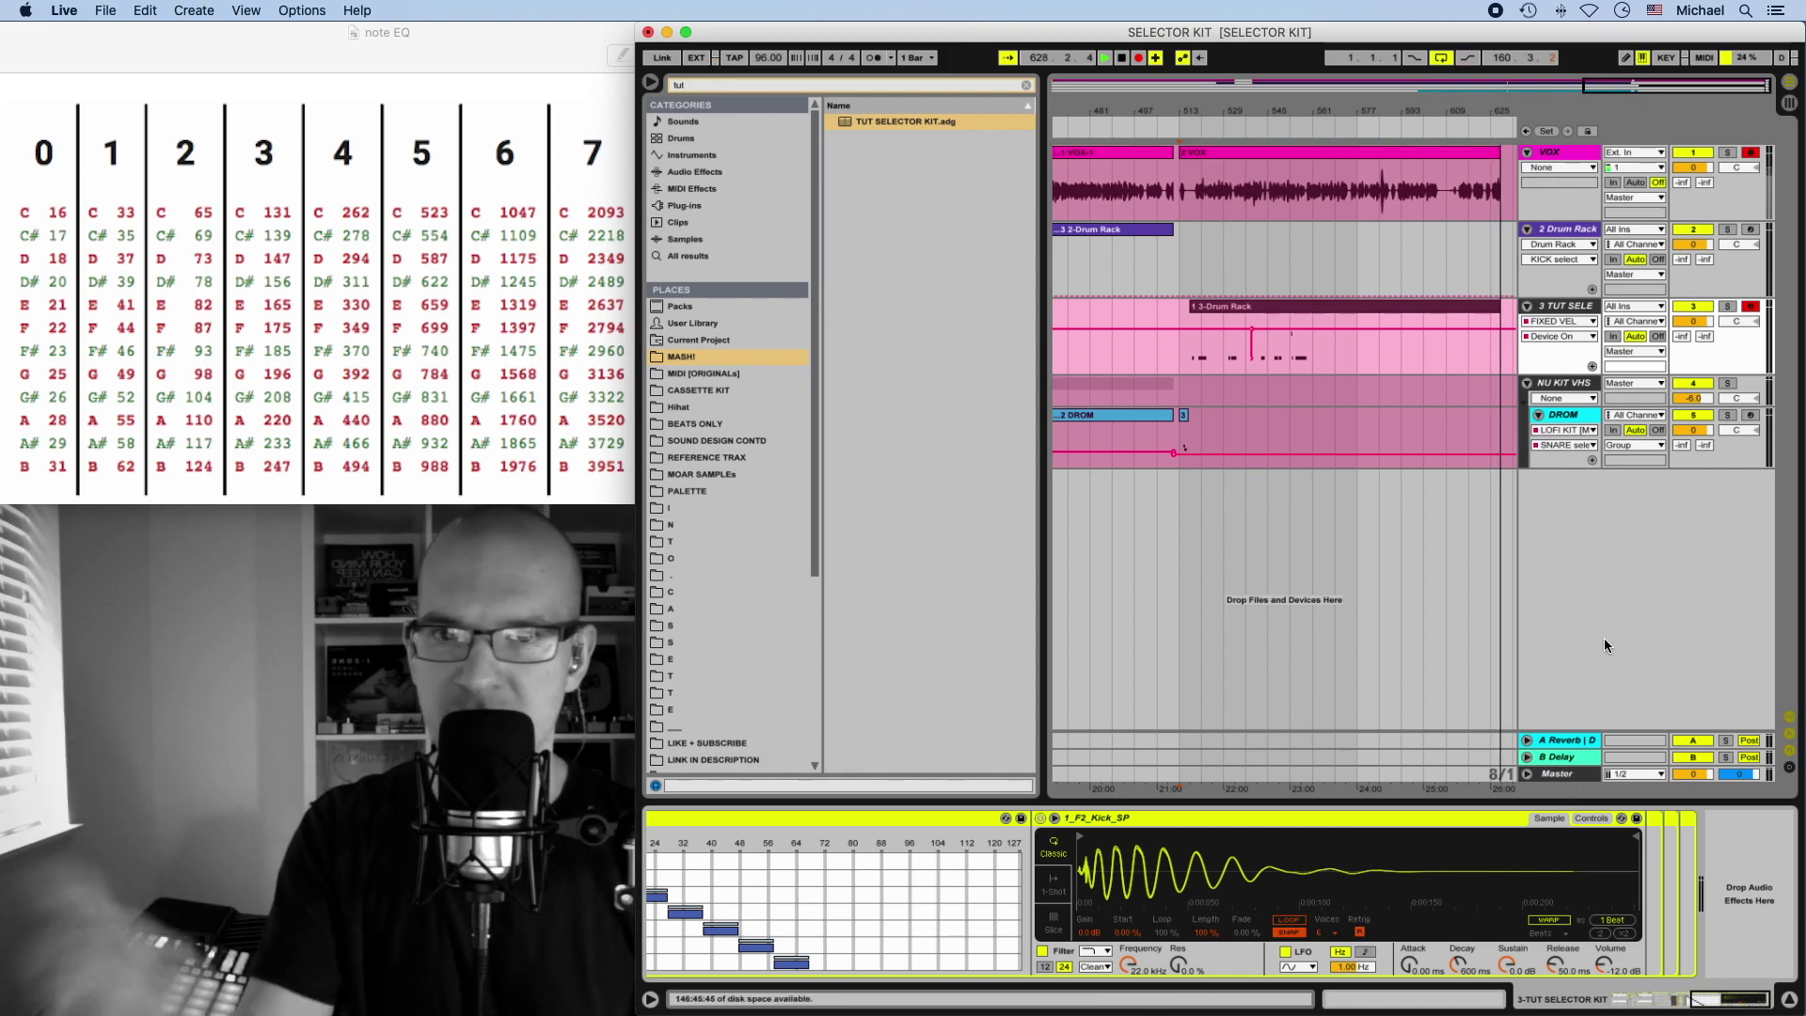
{"action": "left_click", "coordinate": [1027, 87]}
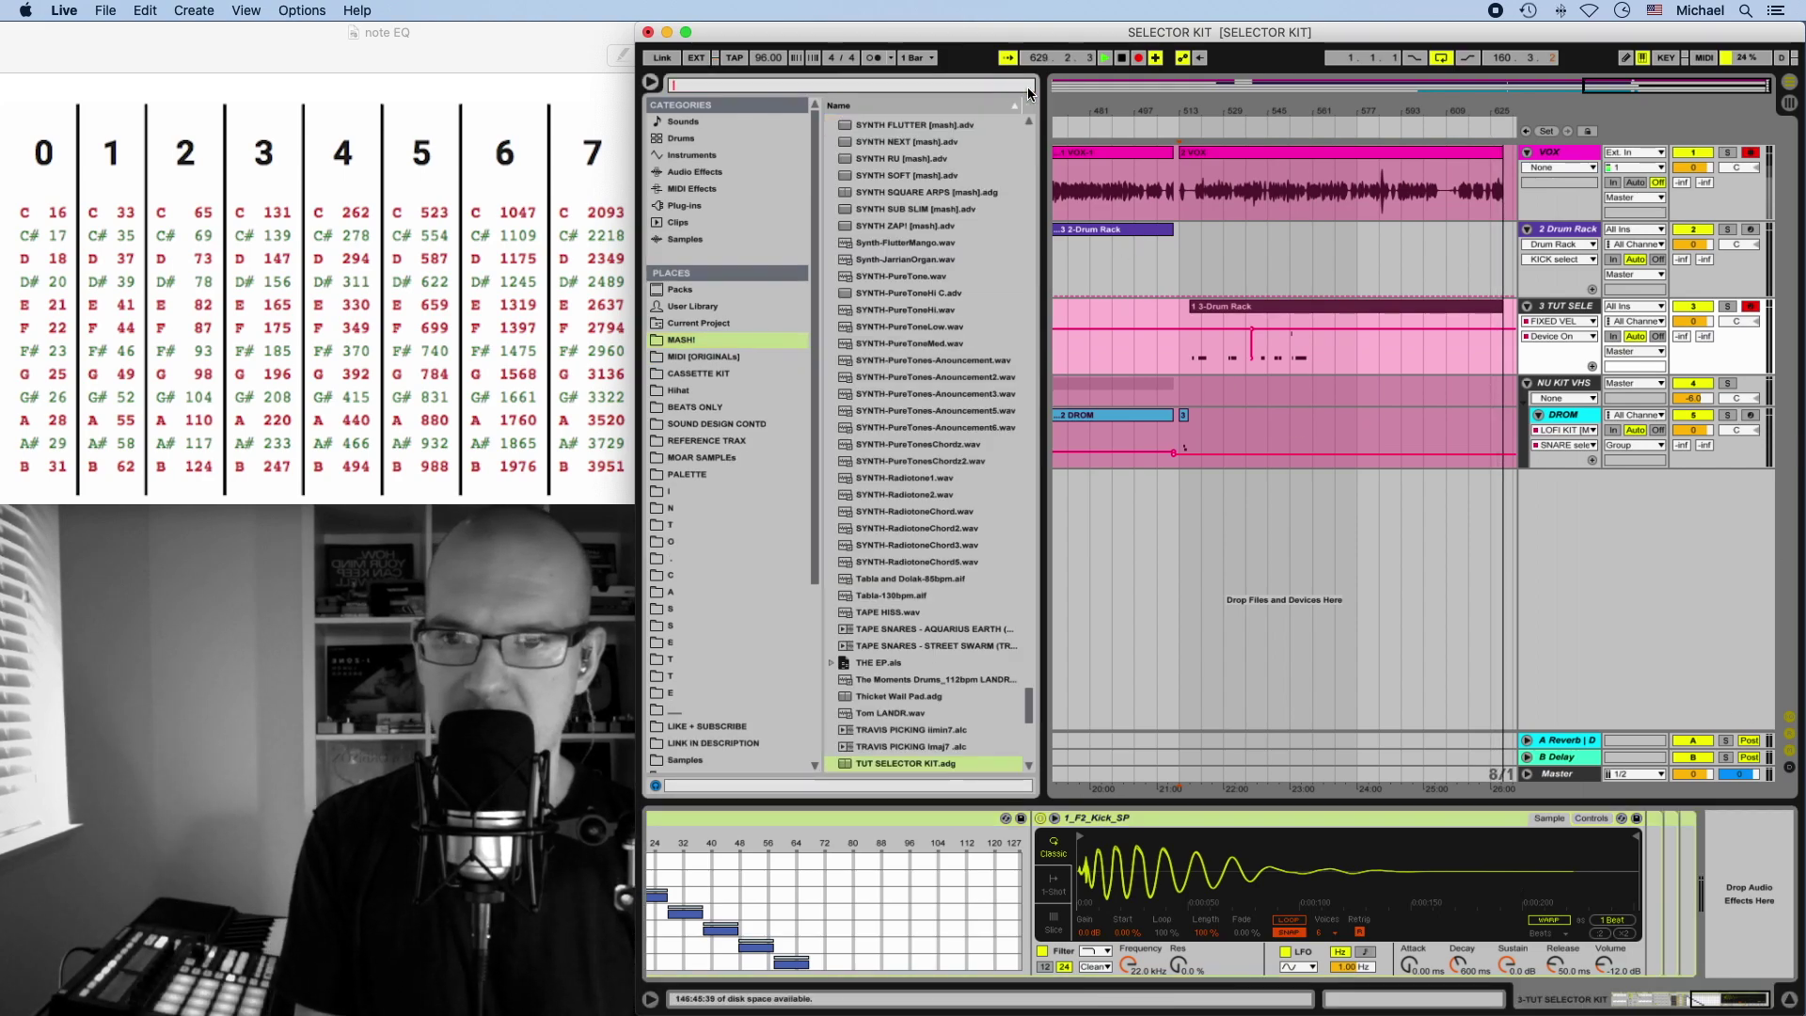